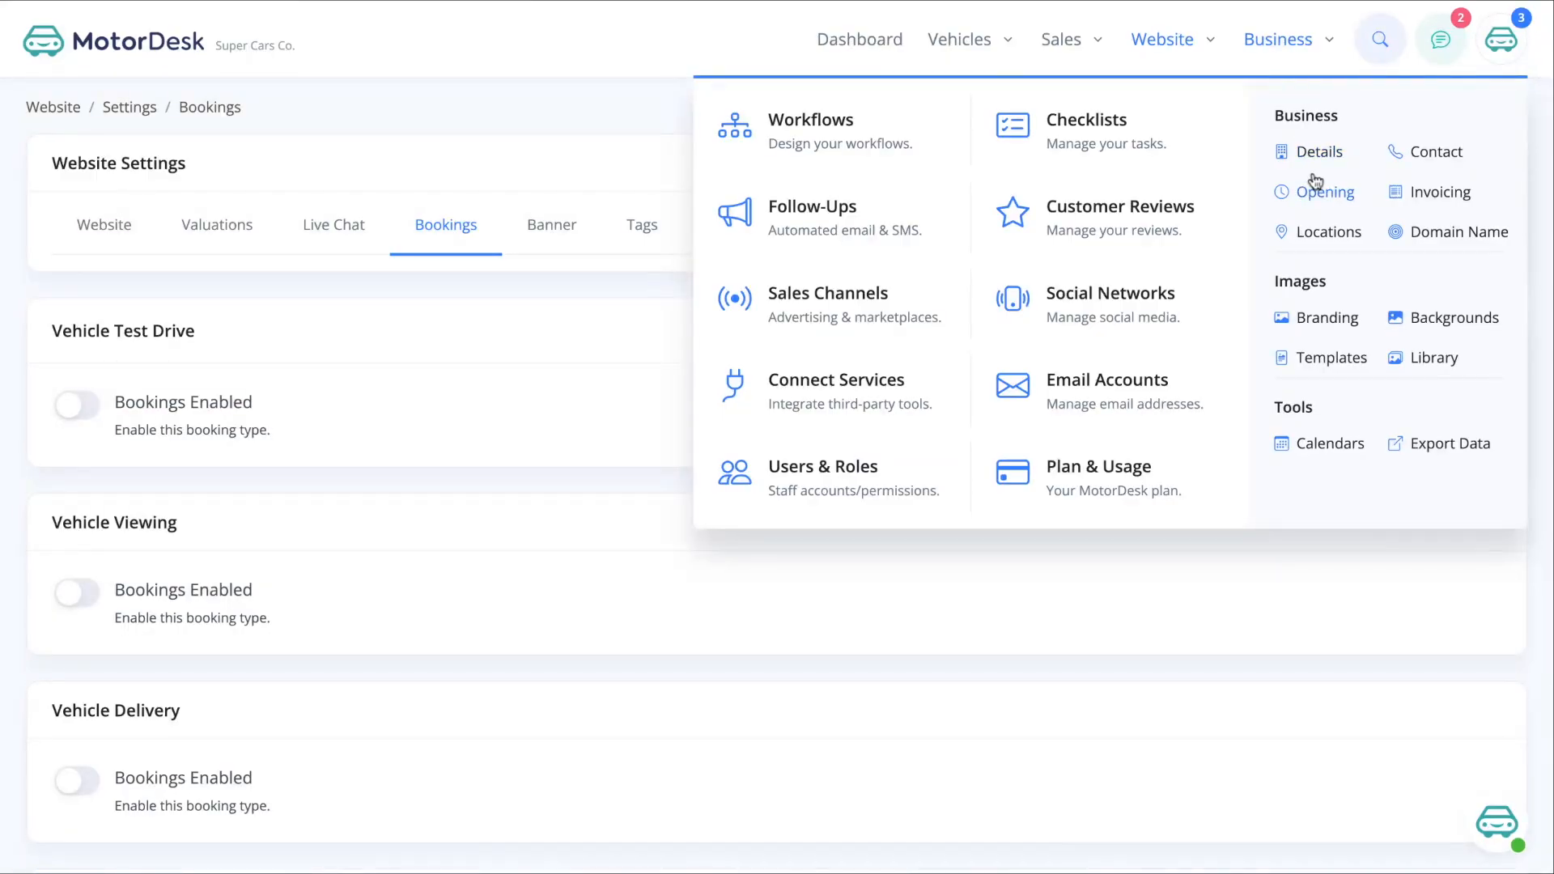
# - Open the business opening hours and review the general, delivery, collection and booking schedules
pyautogui.click(1312, 194)
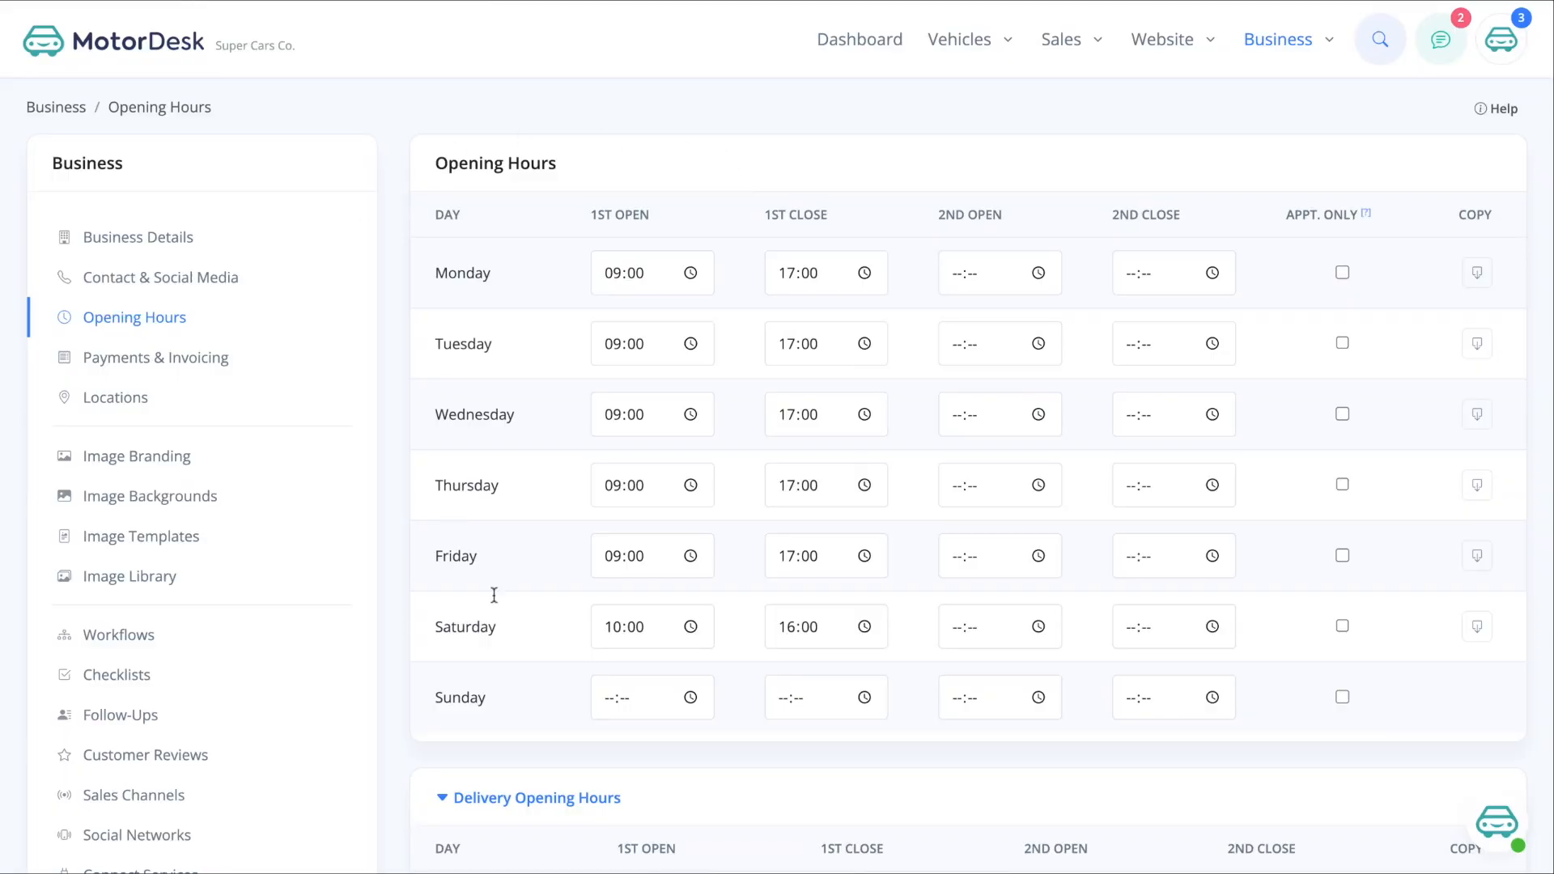
pyautogui.scroll(-5, 814, 294)
pyautogui.scroll(-3, 815, 293)
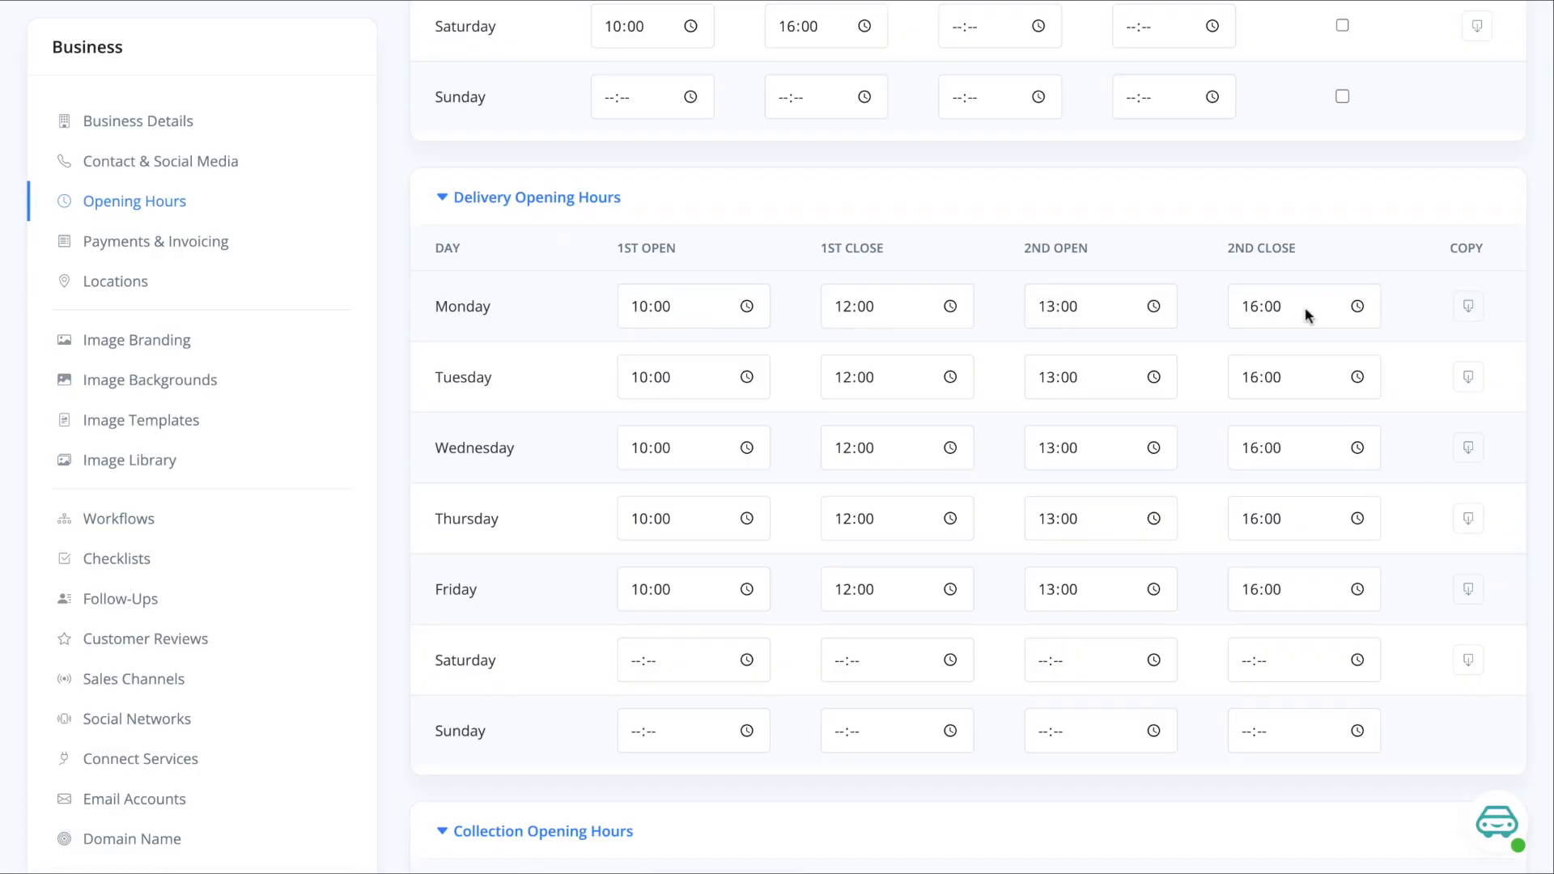
pyautogui.scroll(-6, 551, 358)
pyautogui.scroll(-1, 549, 360)
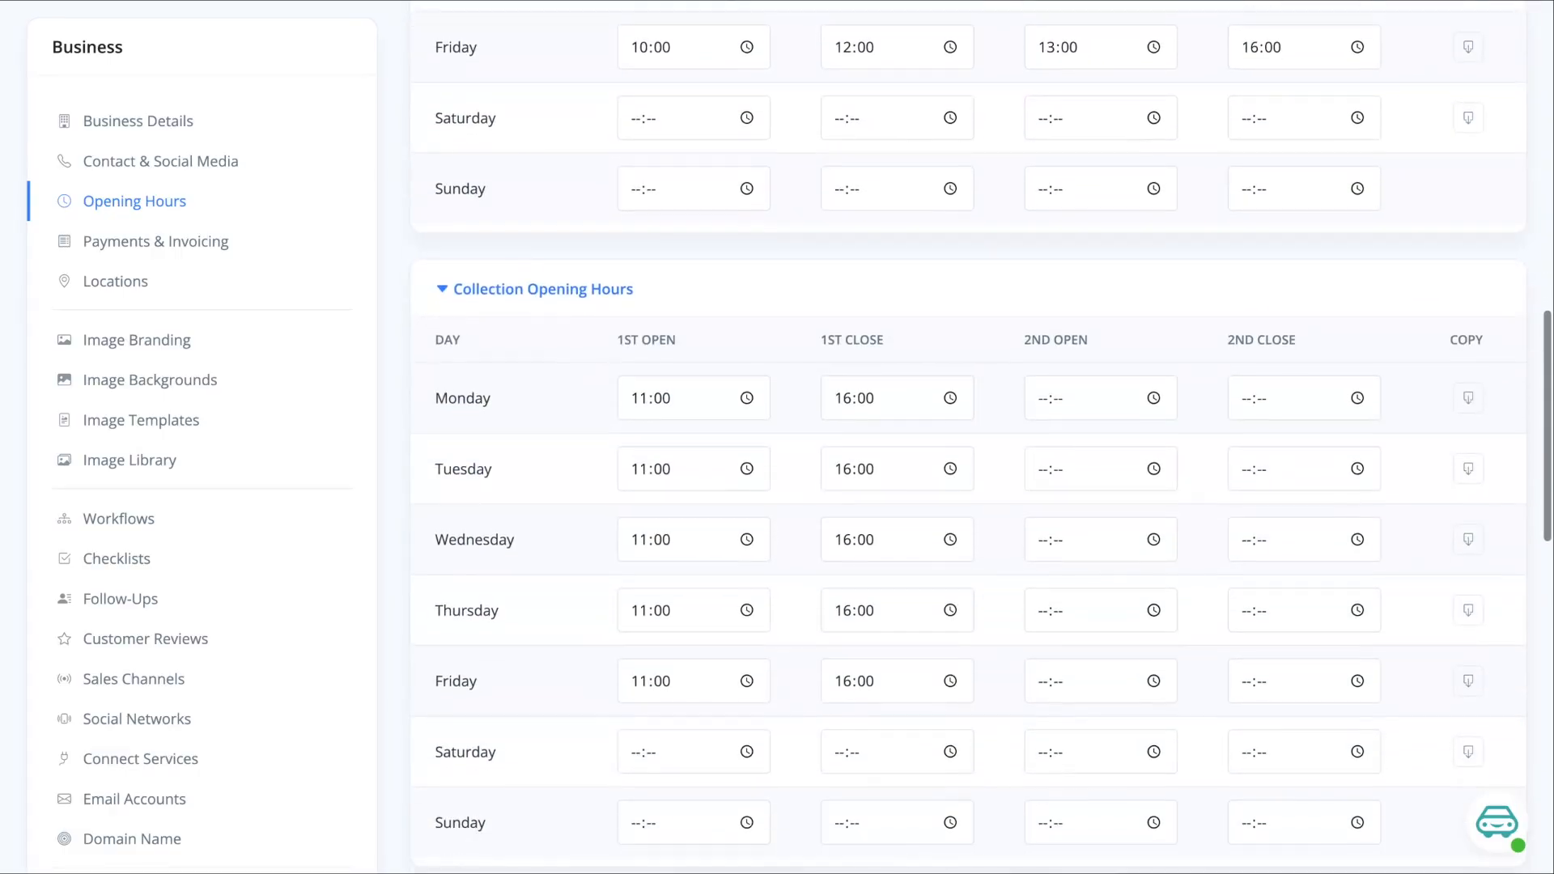
pyautogui.scroll(-5, 872, 429)
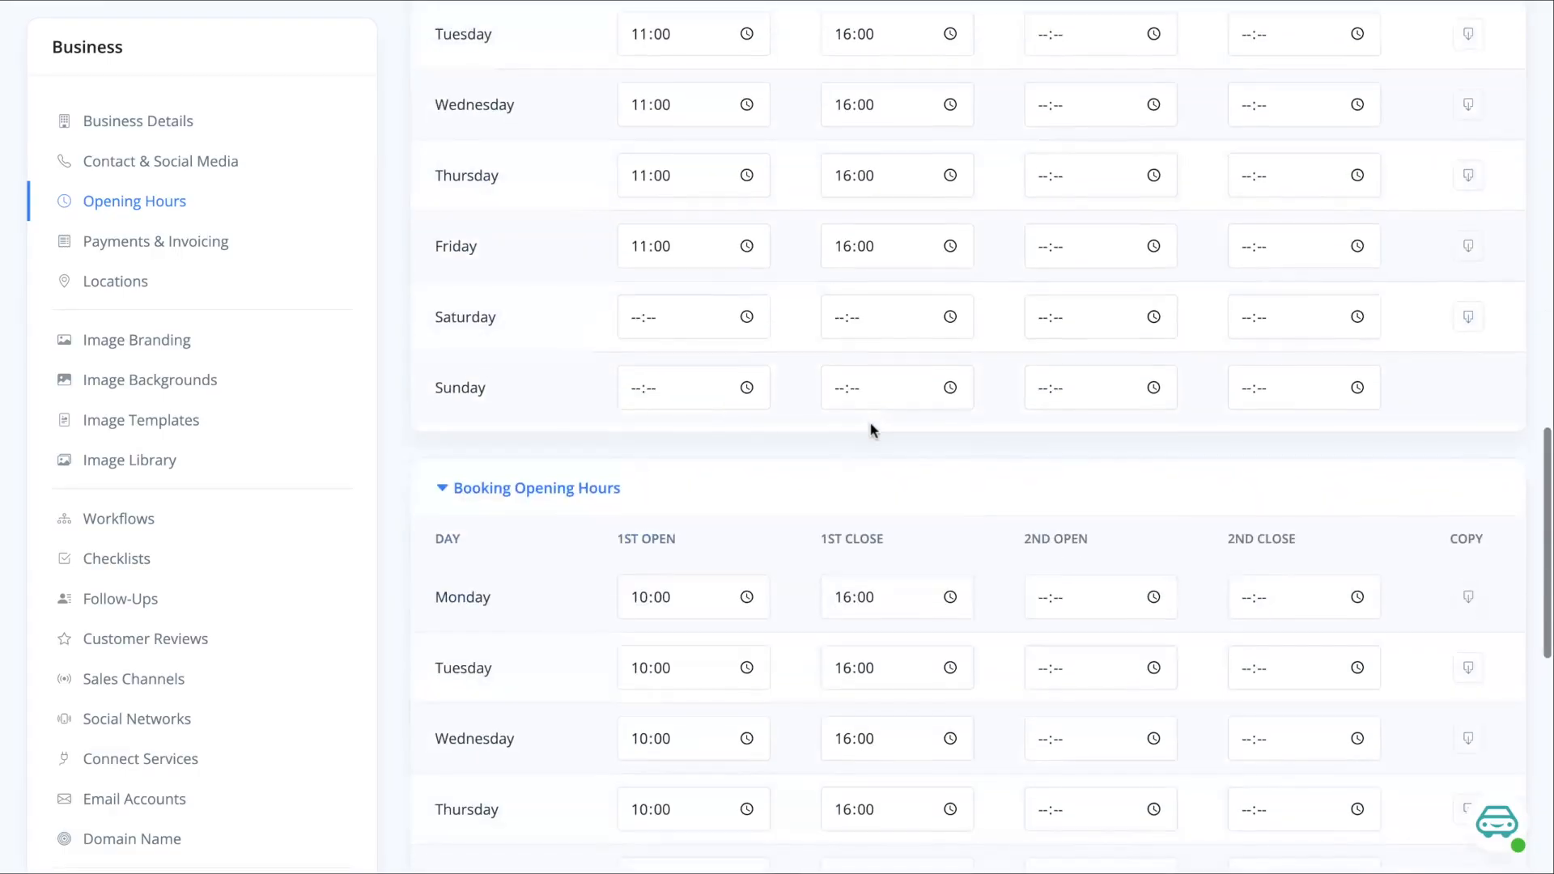
pyautogui.scroll(-2, 873, 429)
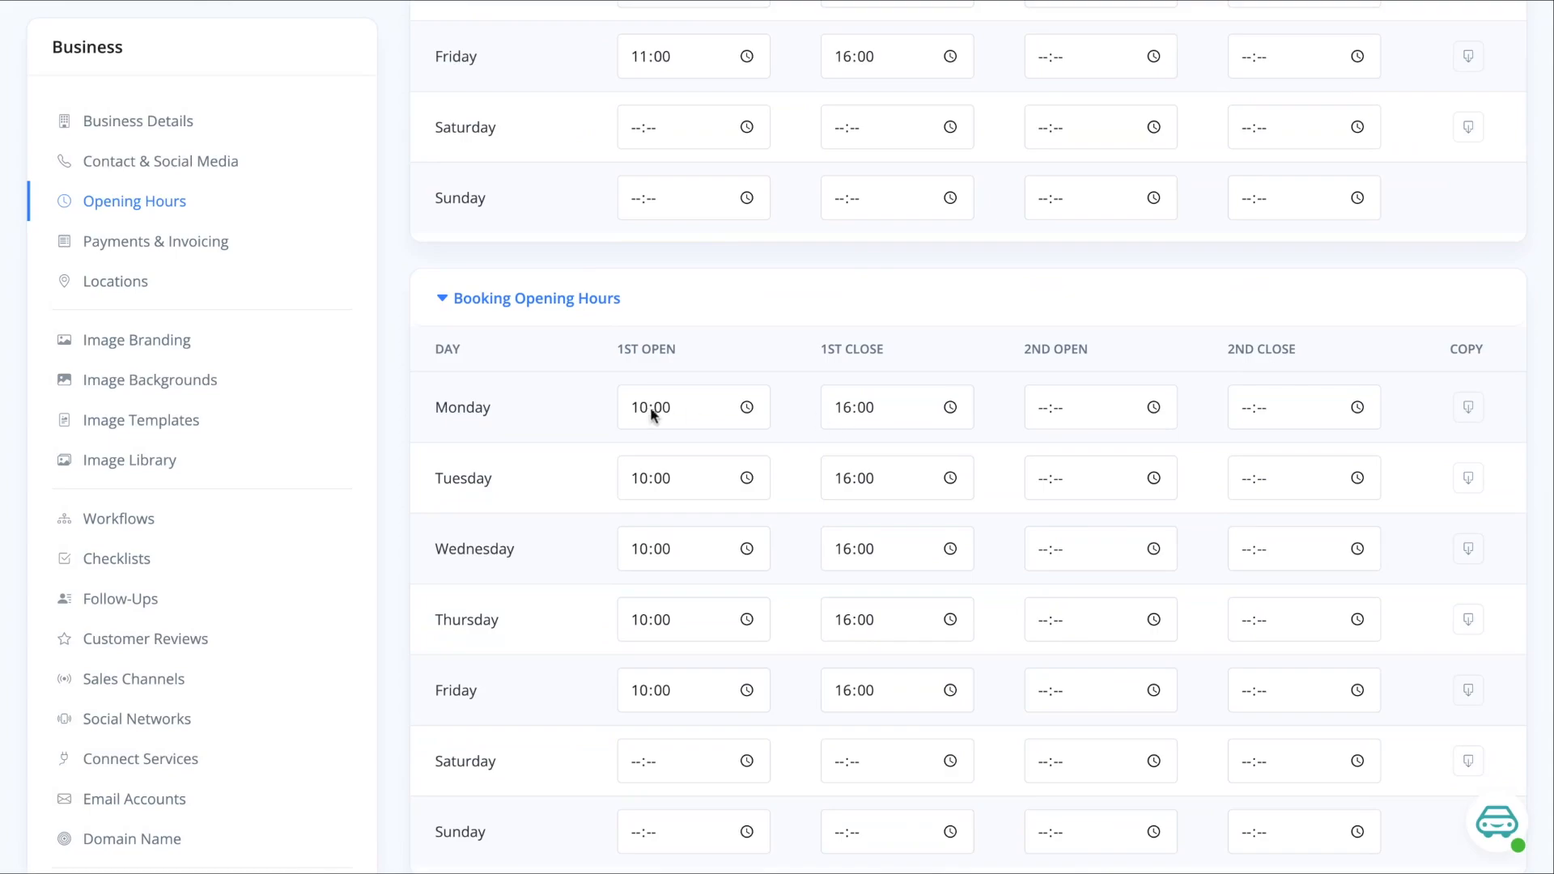
pyautogui.scroll(6, 851, 425)
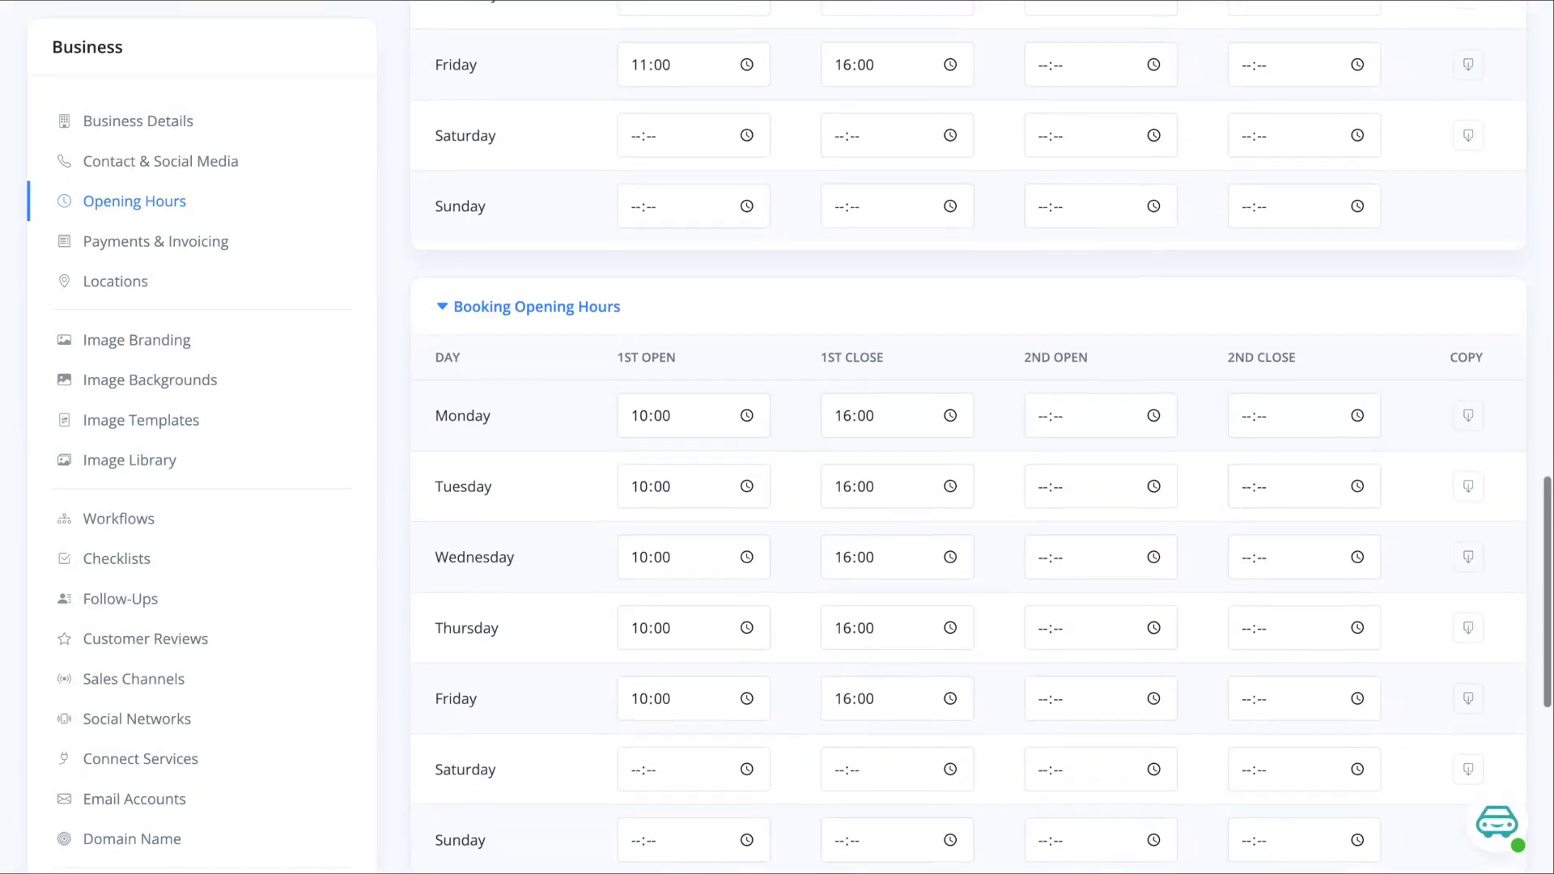
pyautogui.scroll(15, 971, 437)
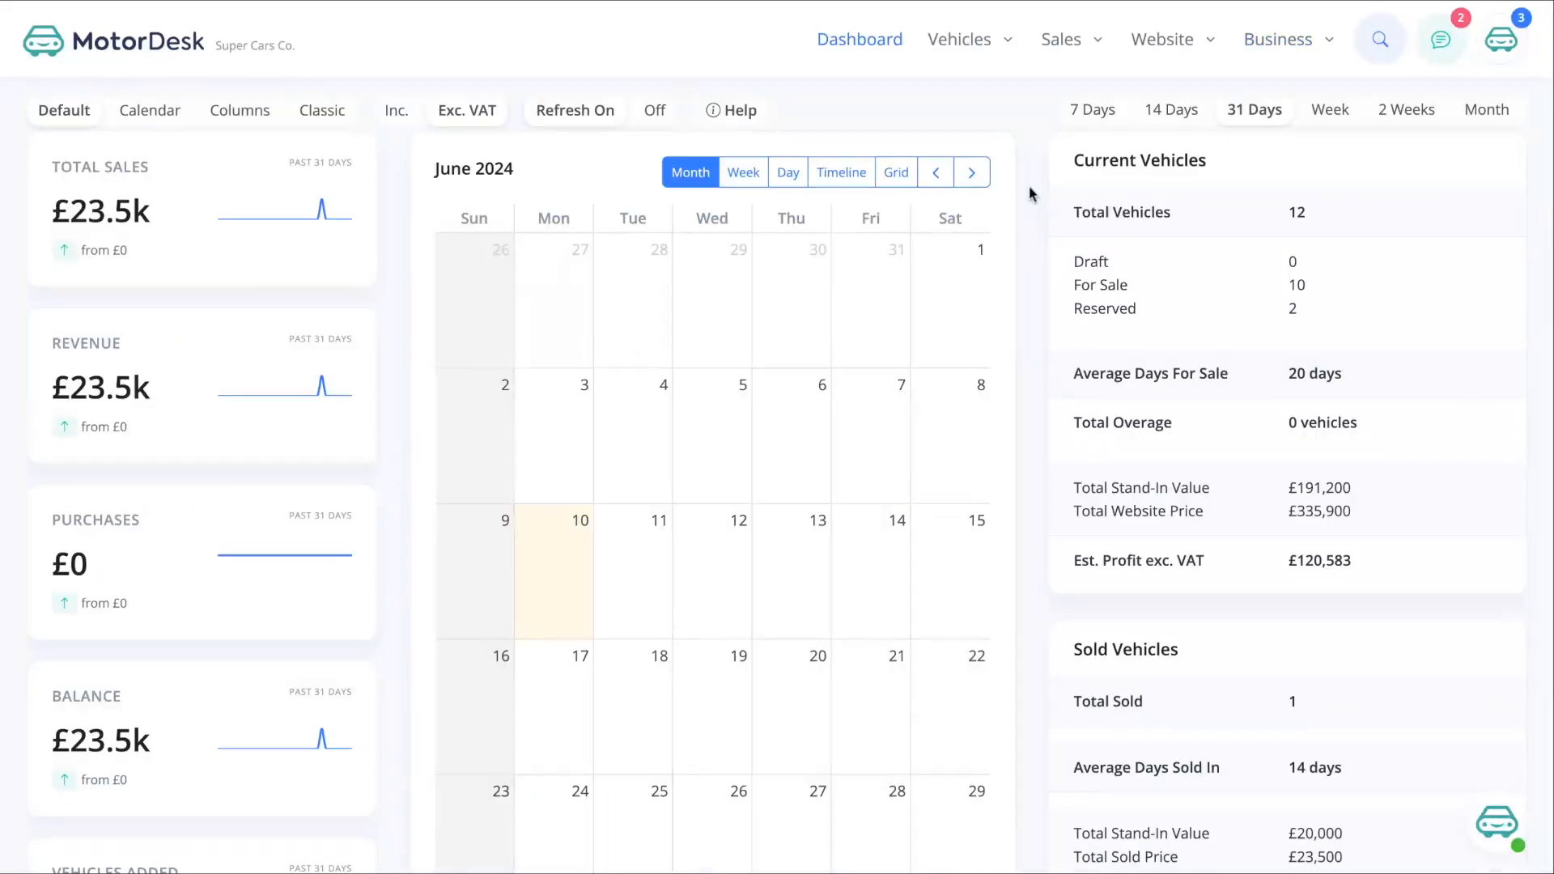
# - Add a calendar named "Test Drive" with the pinkish-red colour and save the calendar list
pyautogui.click(730, 388)
pyautogui.click(975, 203)
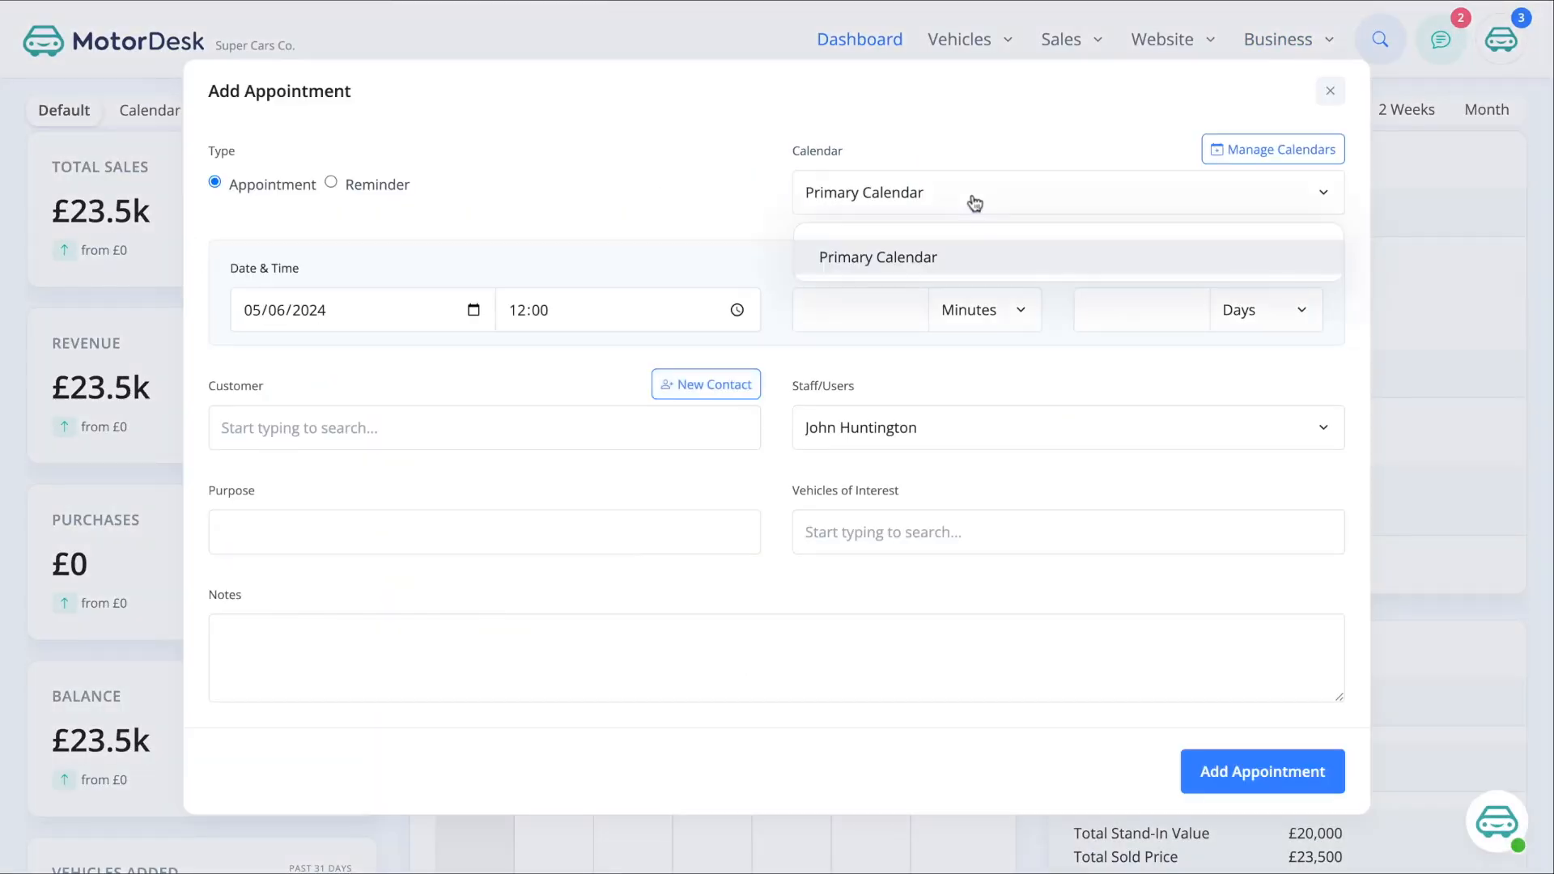
pyautogui.click(975, 203)
pyautogui.click(1272, 149)
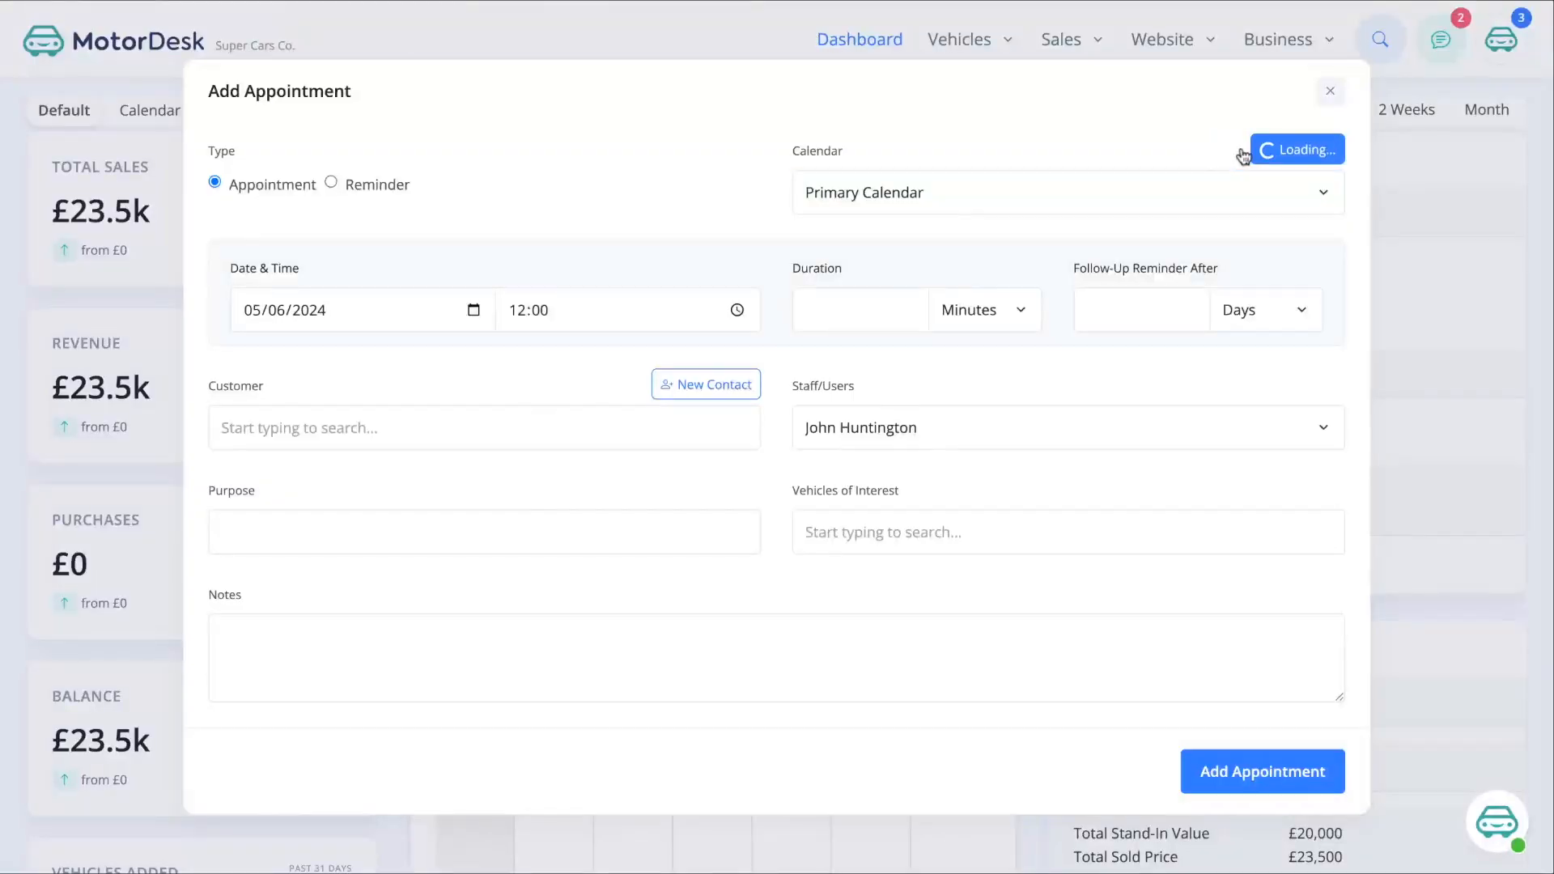
pyautogui.click(740, 292)
pyautogui.write('Test Drive')
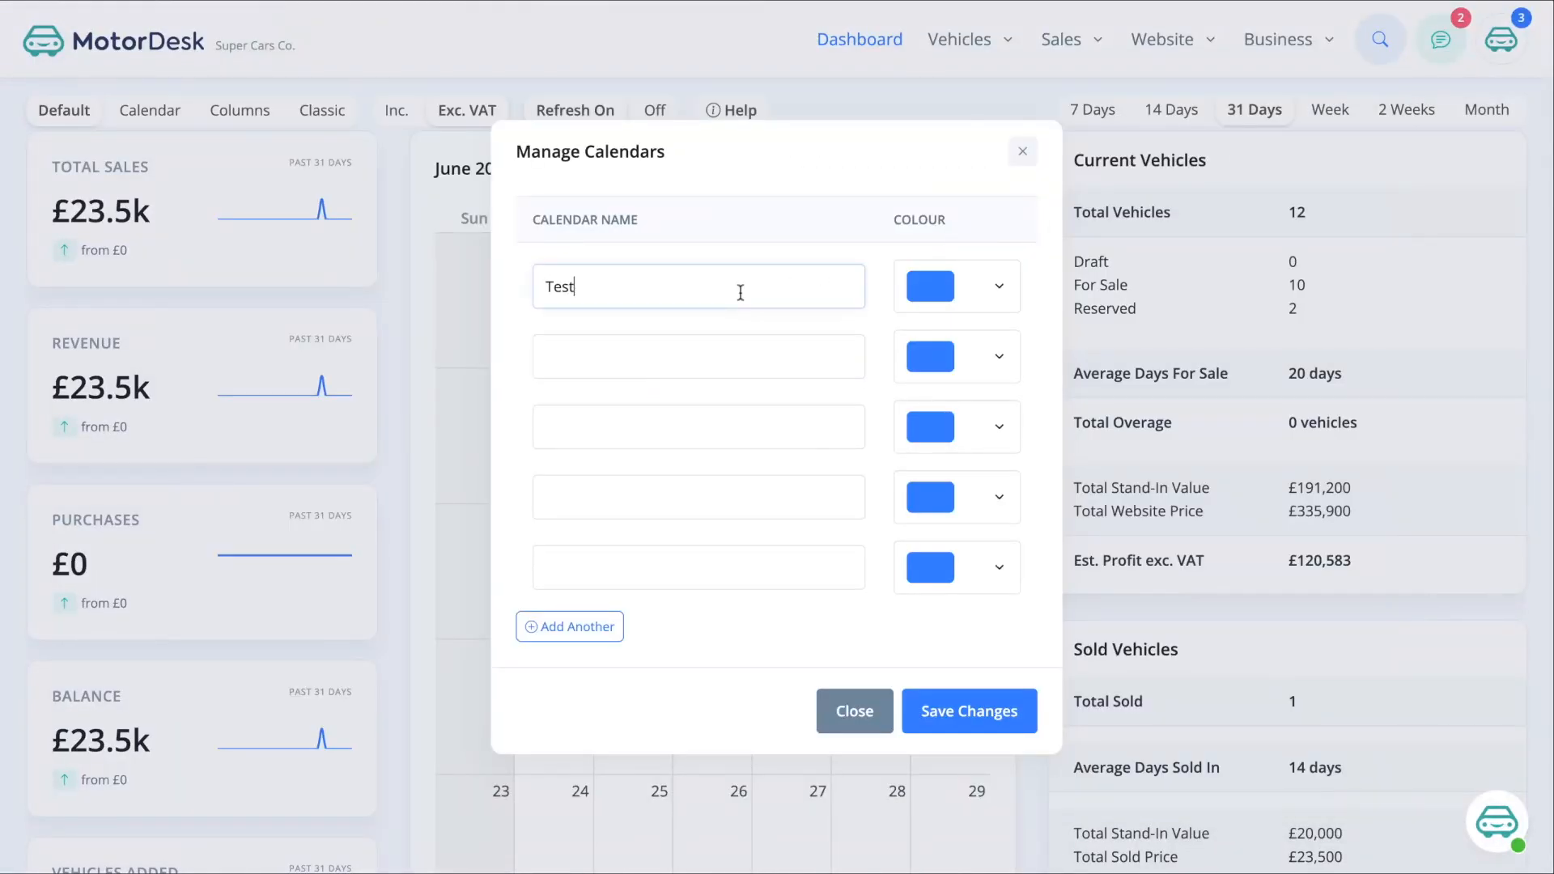
pyautogui.click(945, 292)
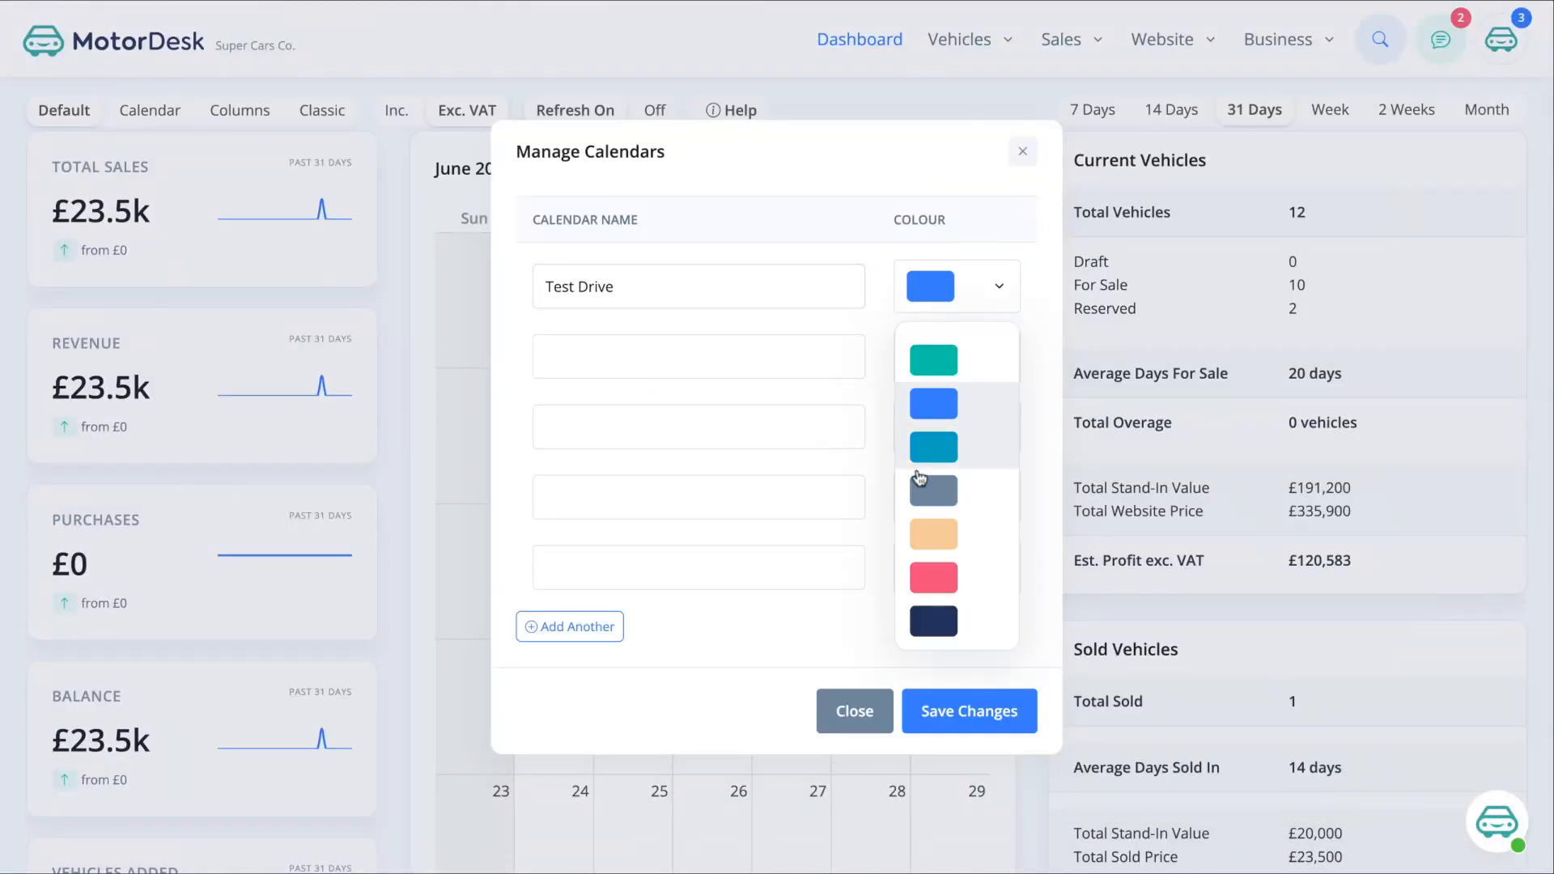
pyautogui.click(939, 576)
pyautogui.click(939, 712)
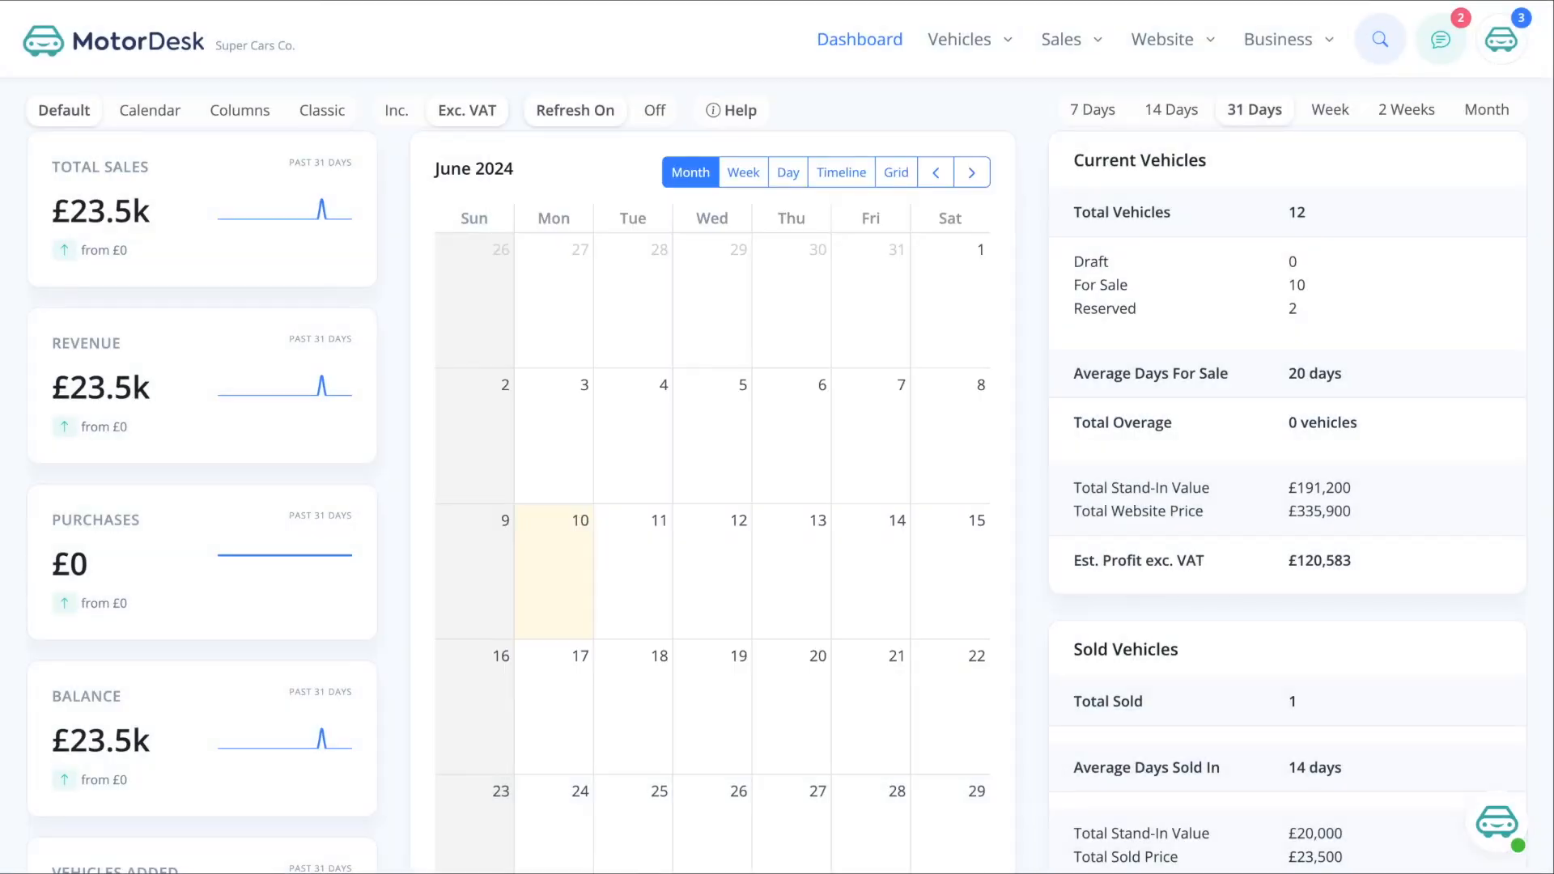
# - Add a second calendar named "Collections" with the light orange colour and save the calendar list
pyautogui.click(798, 428)
pyautogui.click(1225, 151)
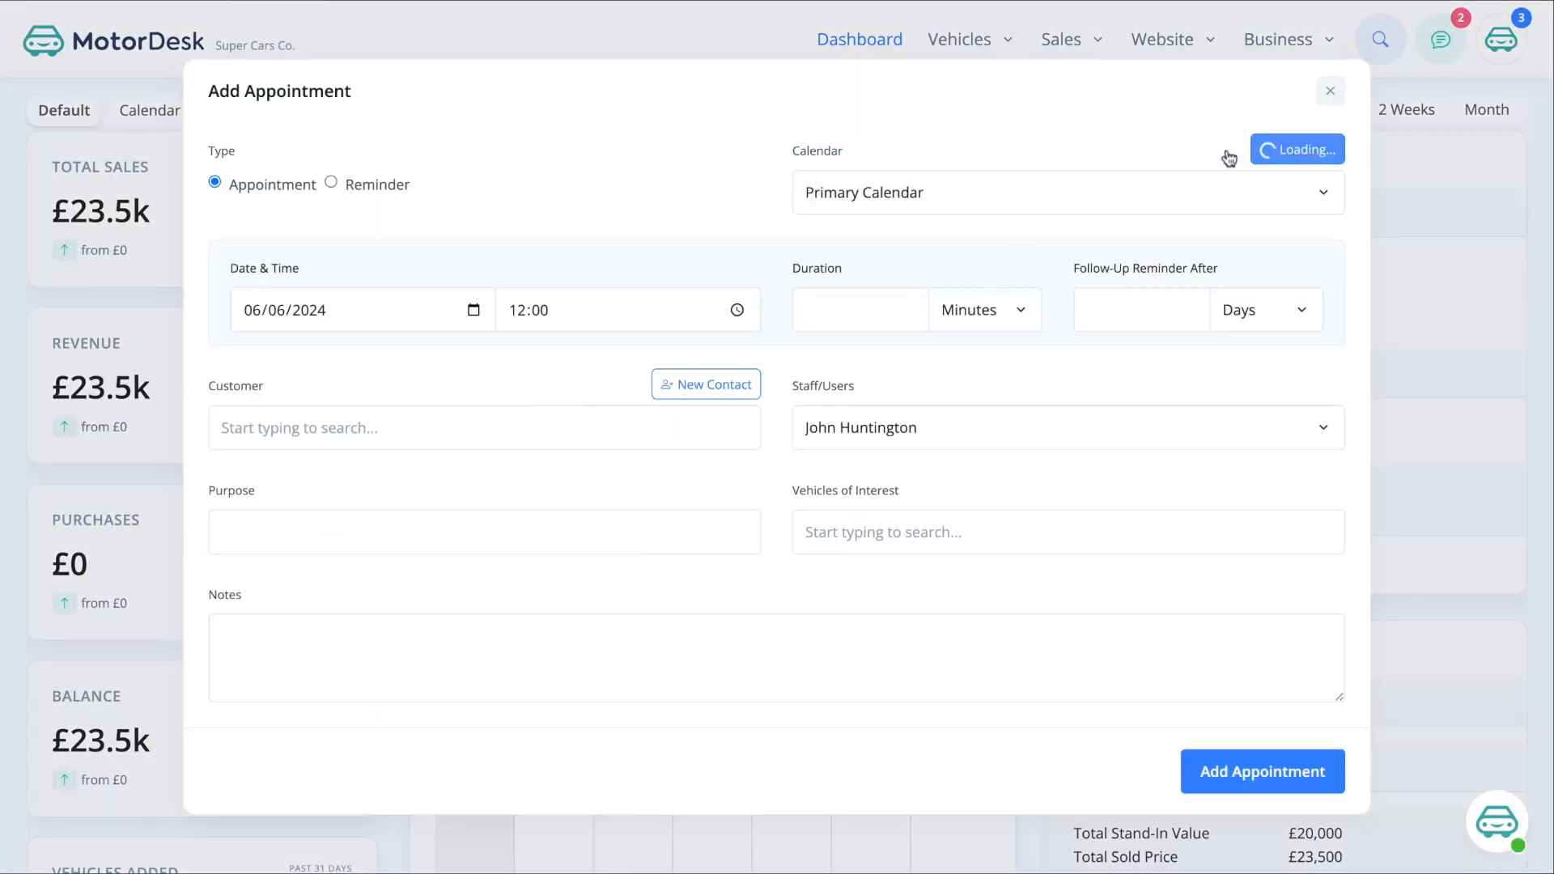
pyautogui.click(717, 345)
pyautogui.write('Collections')
pyautogui.click(975, 360)
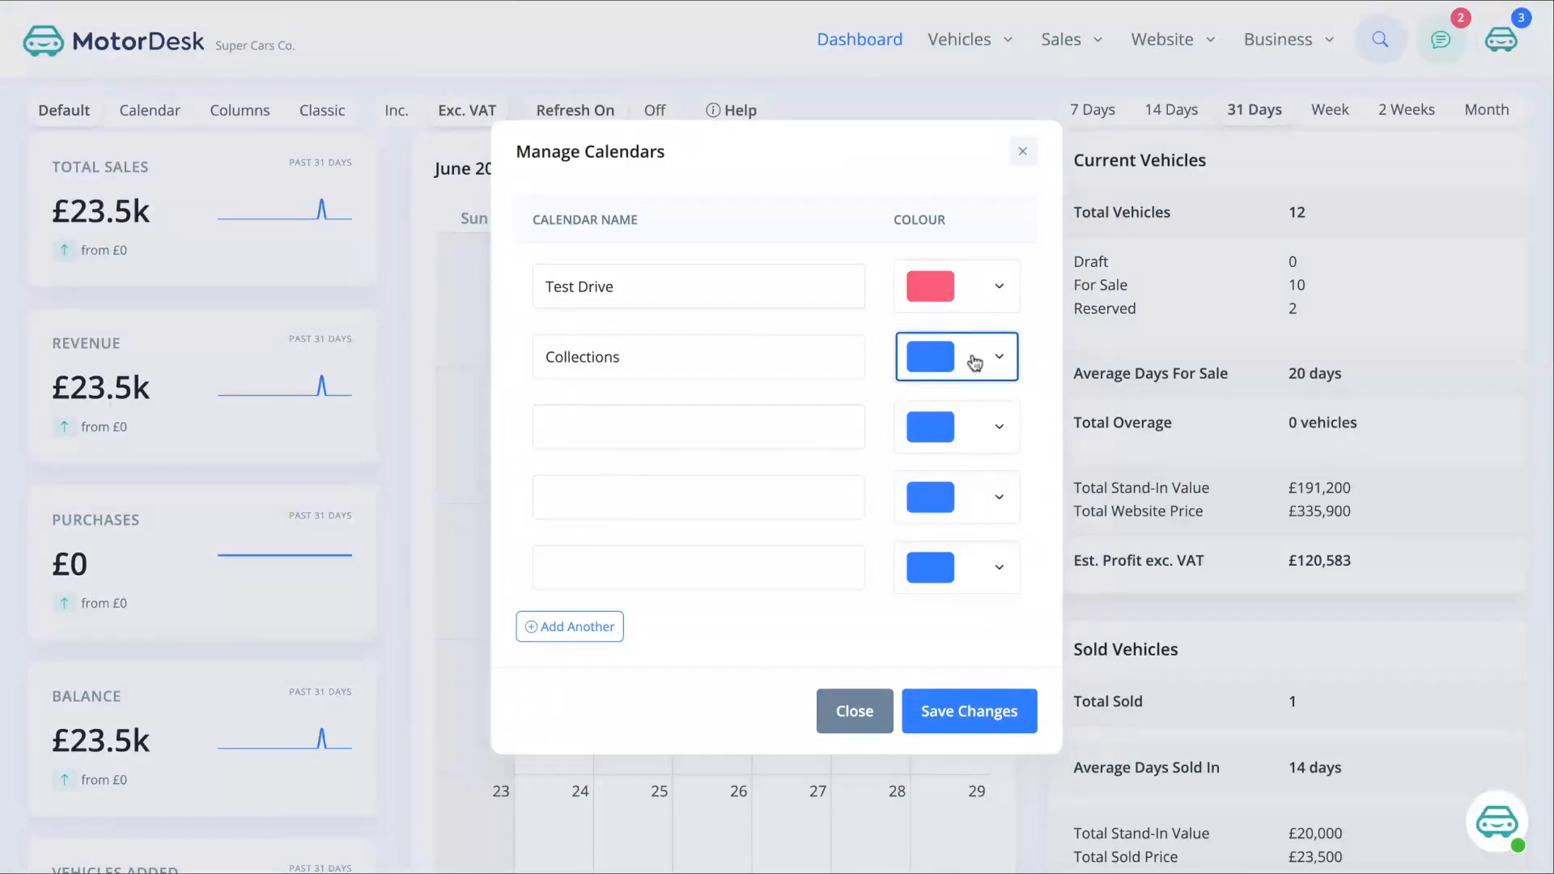
pyautogui.click(944, 607)
pyautogui.click(941, 706)
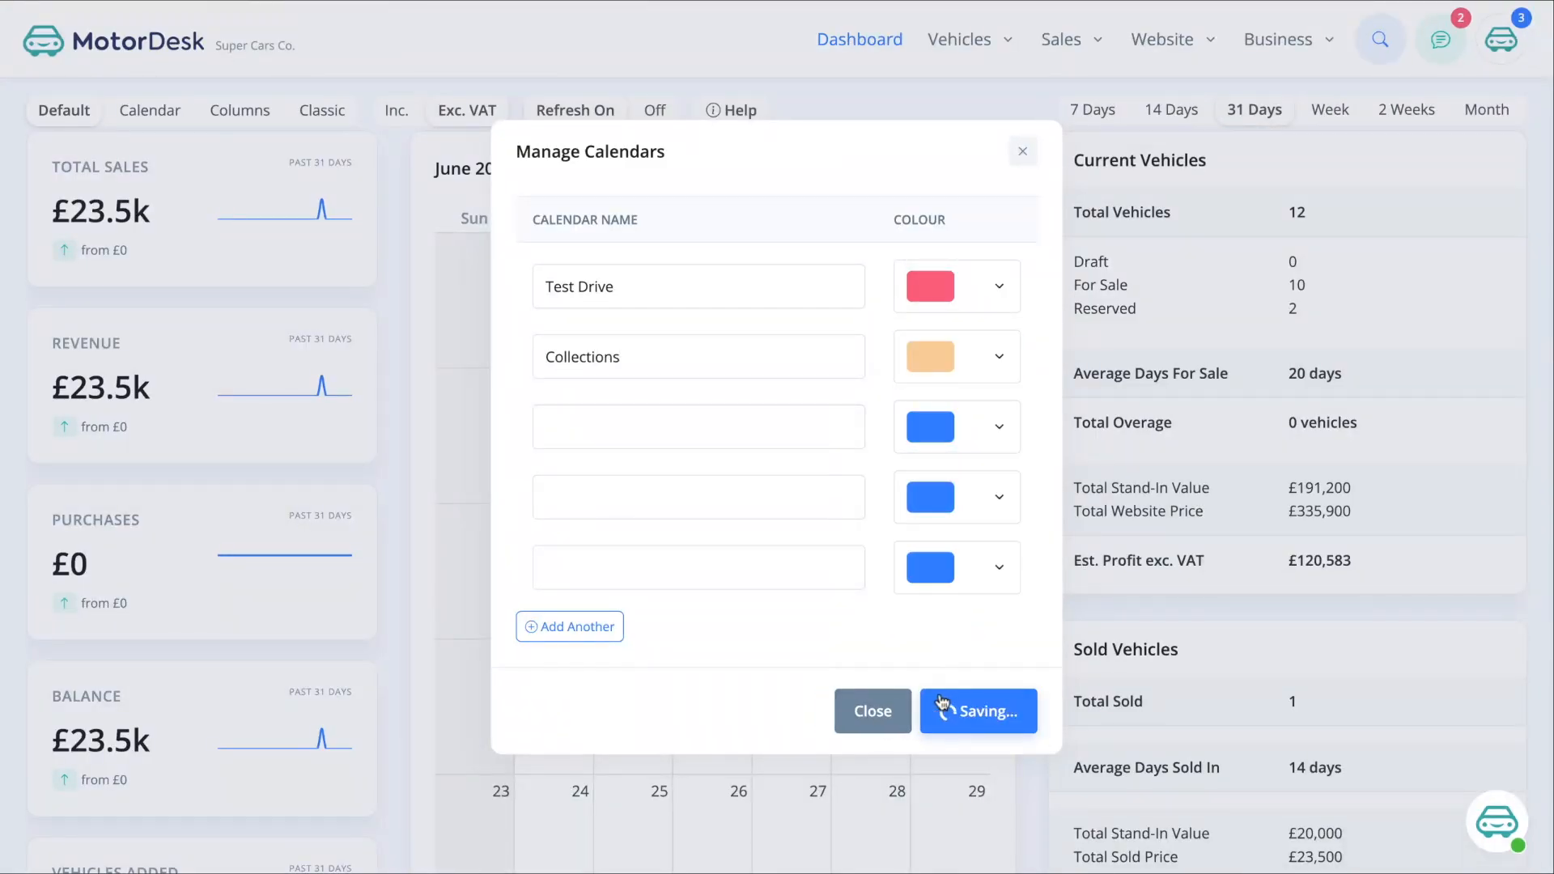
# - Open the Bookings section of the website settings and look over the available booking types
pyautogui.moveTo(1201, 18)
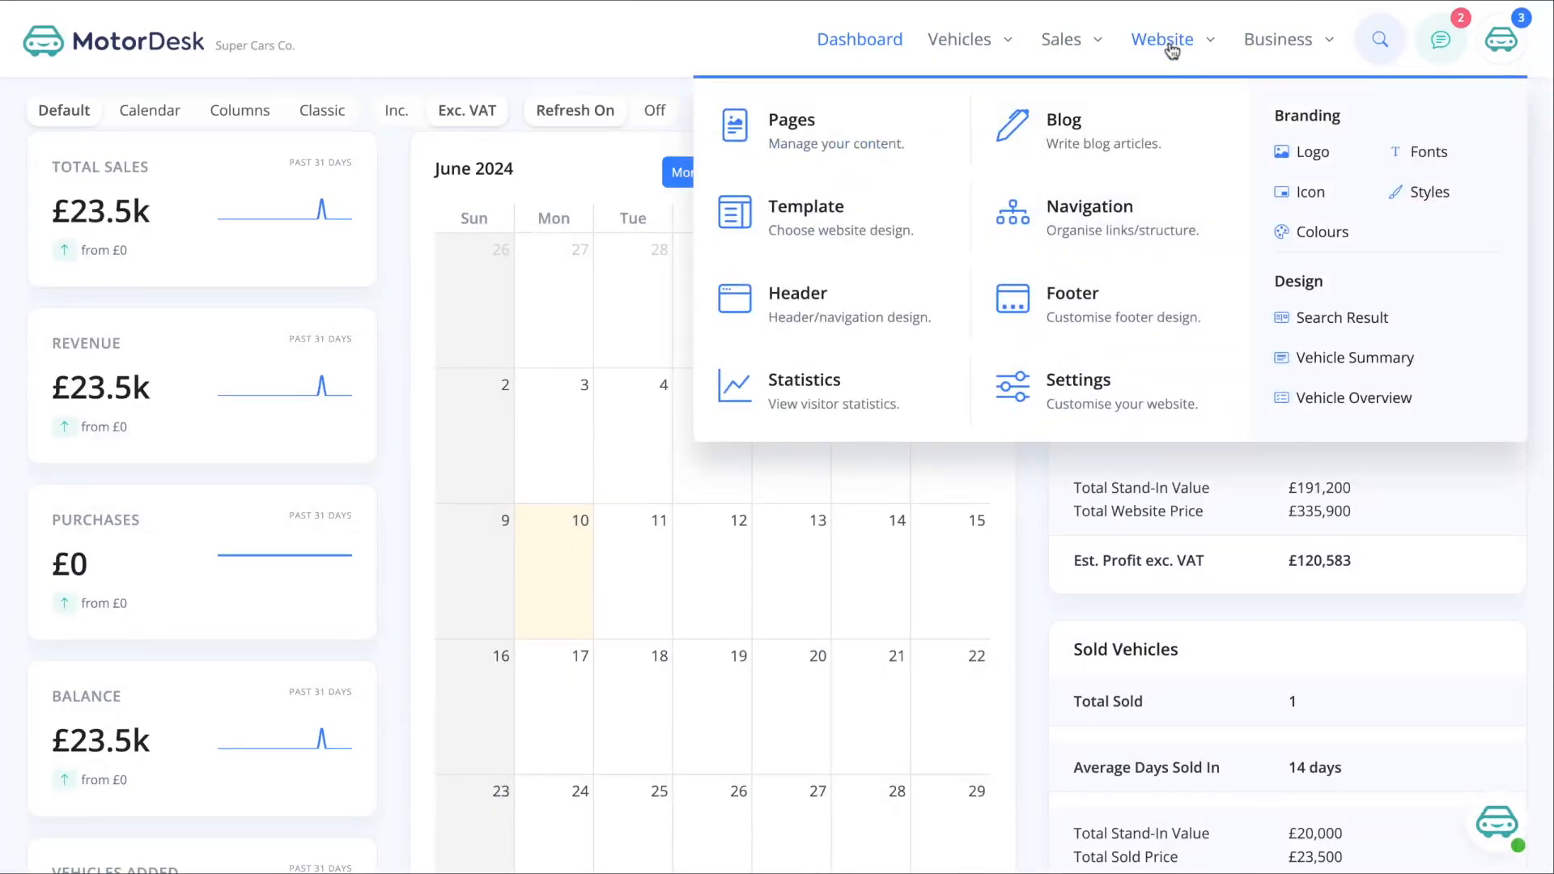
pyautogui.click(1080, 382)
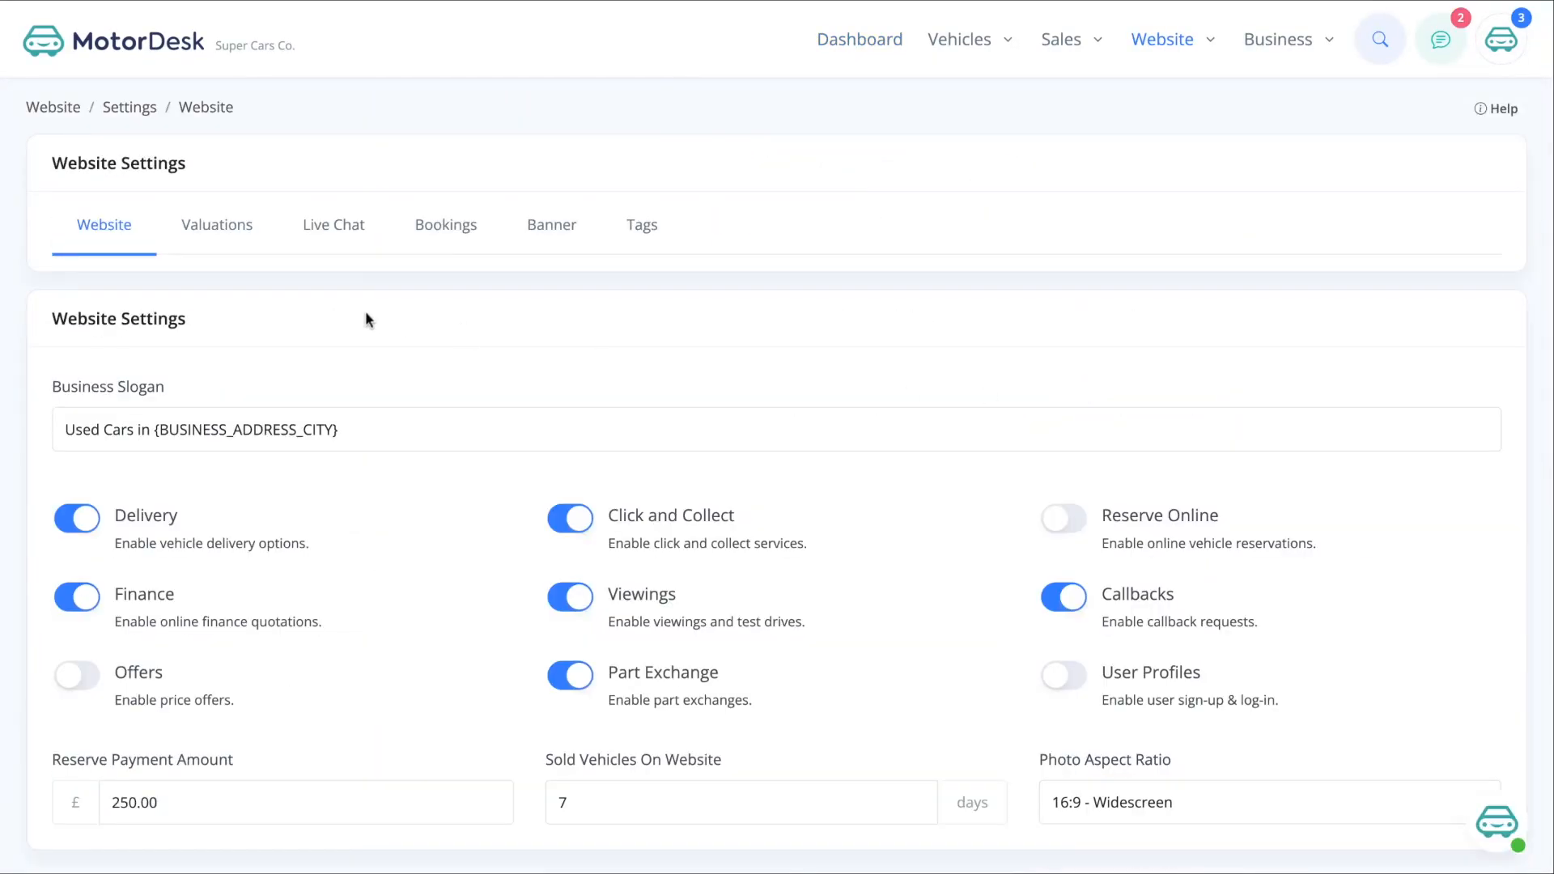
pyautogui.click(444, 235)
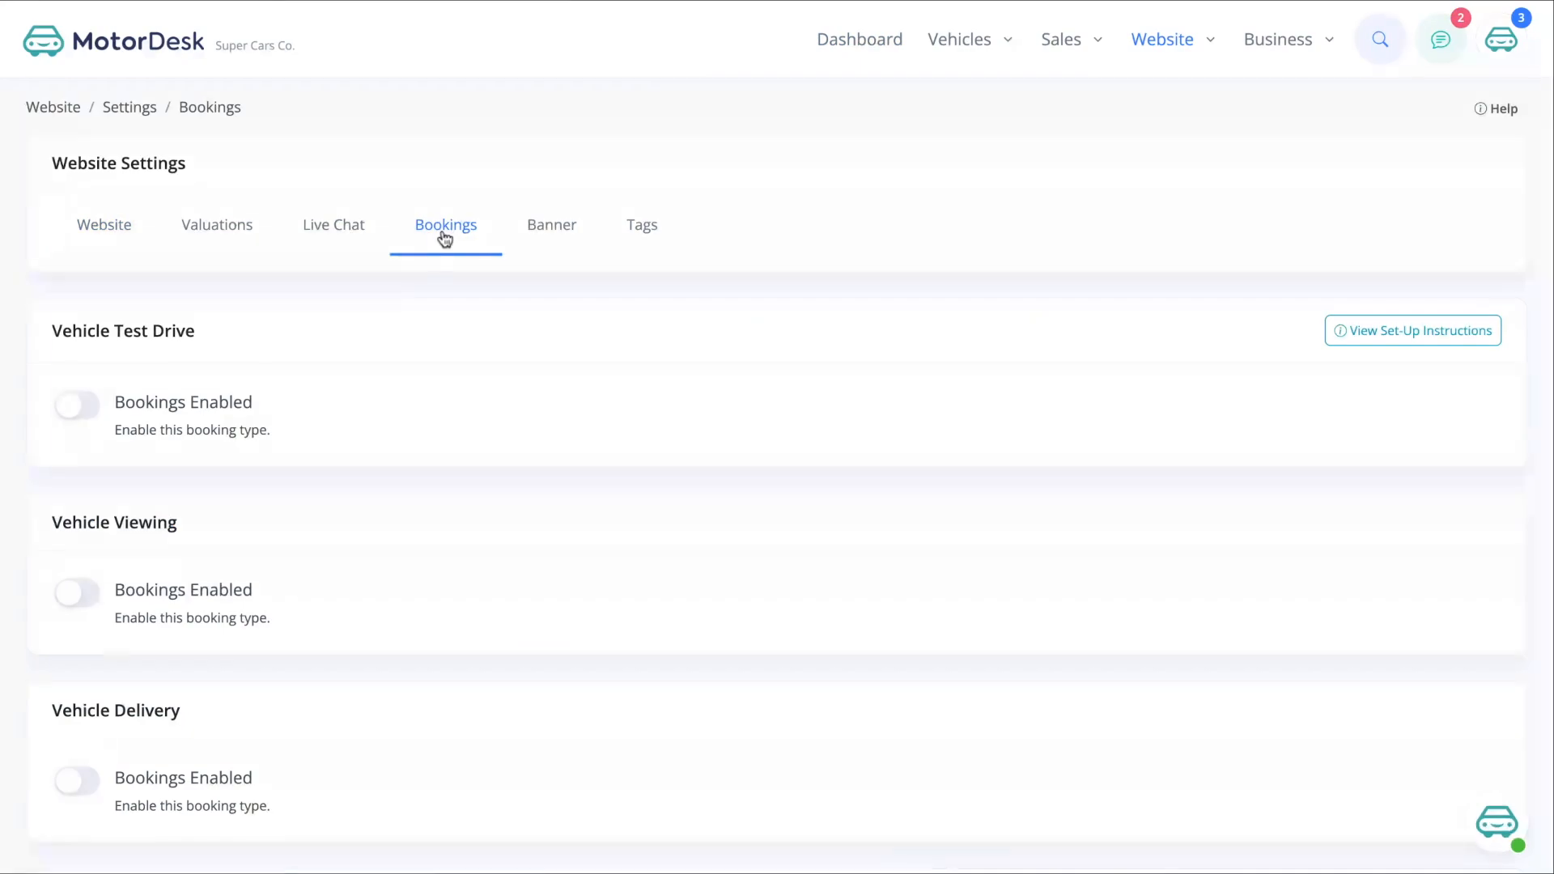
pyautogui.scroll(-2, 445, 239)
pyautogui.scroll(-4, 357, 548)
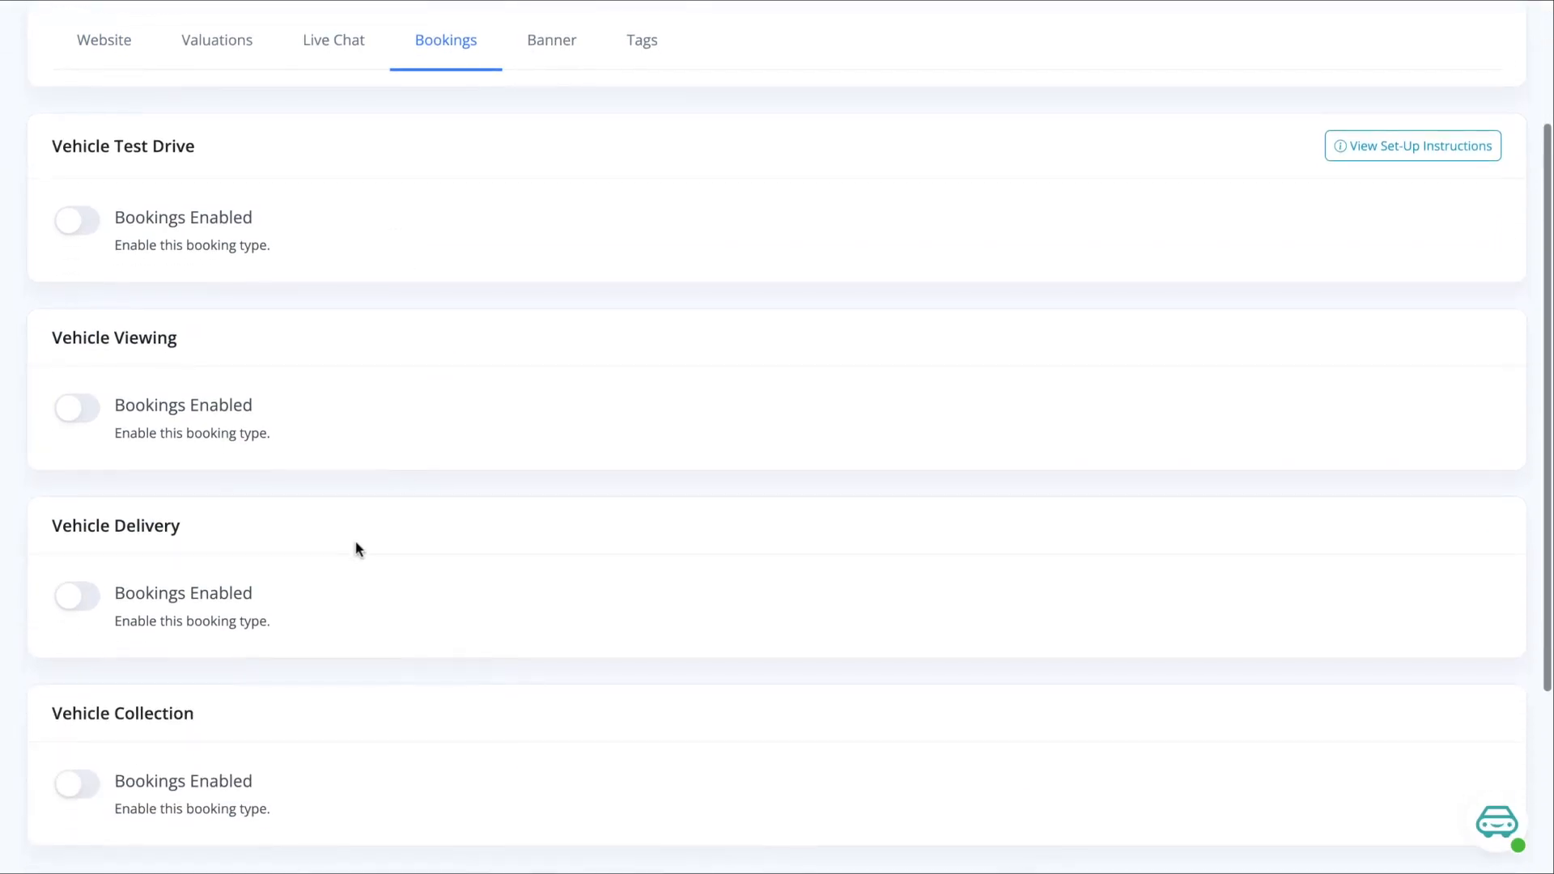
pyautogui.scroll(-2, 336, 598)
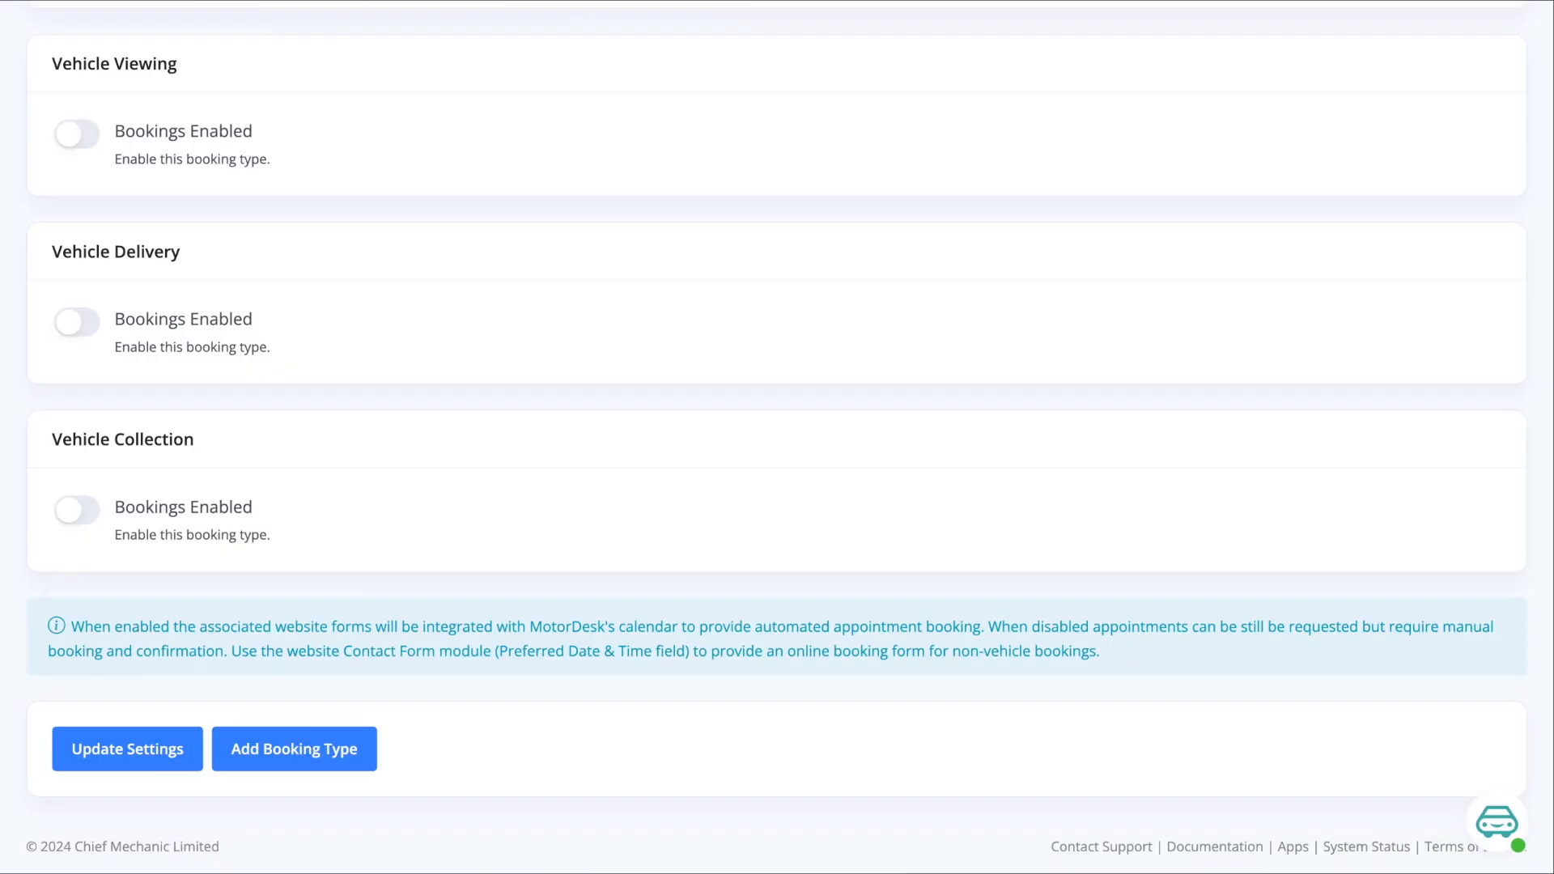
pyautogui.scroll(7, 135, 420)
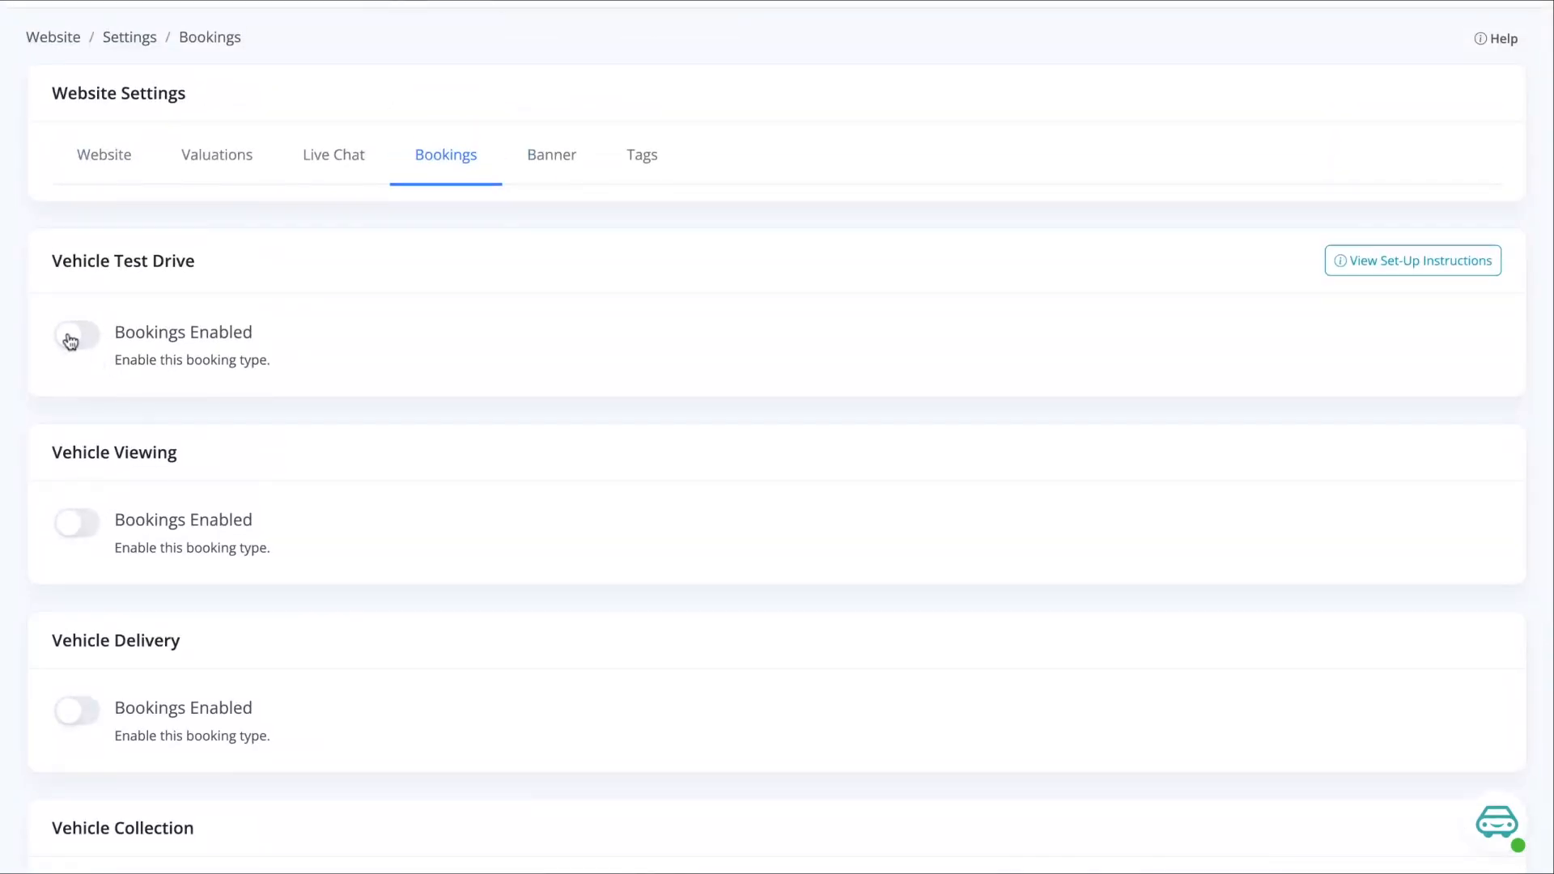
# - Enable Vehicle Test Drive bookings, using the Test Drive appointment calendar and the Delivery opening hours
pyautogui.click(70, 339)
pyautogui.click(332, 552)
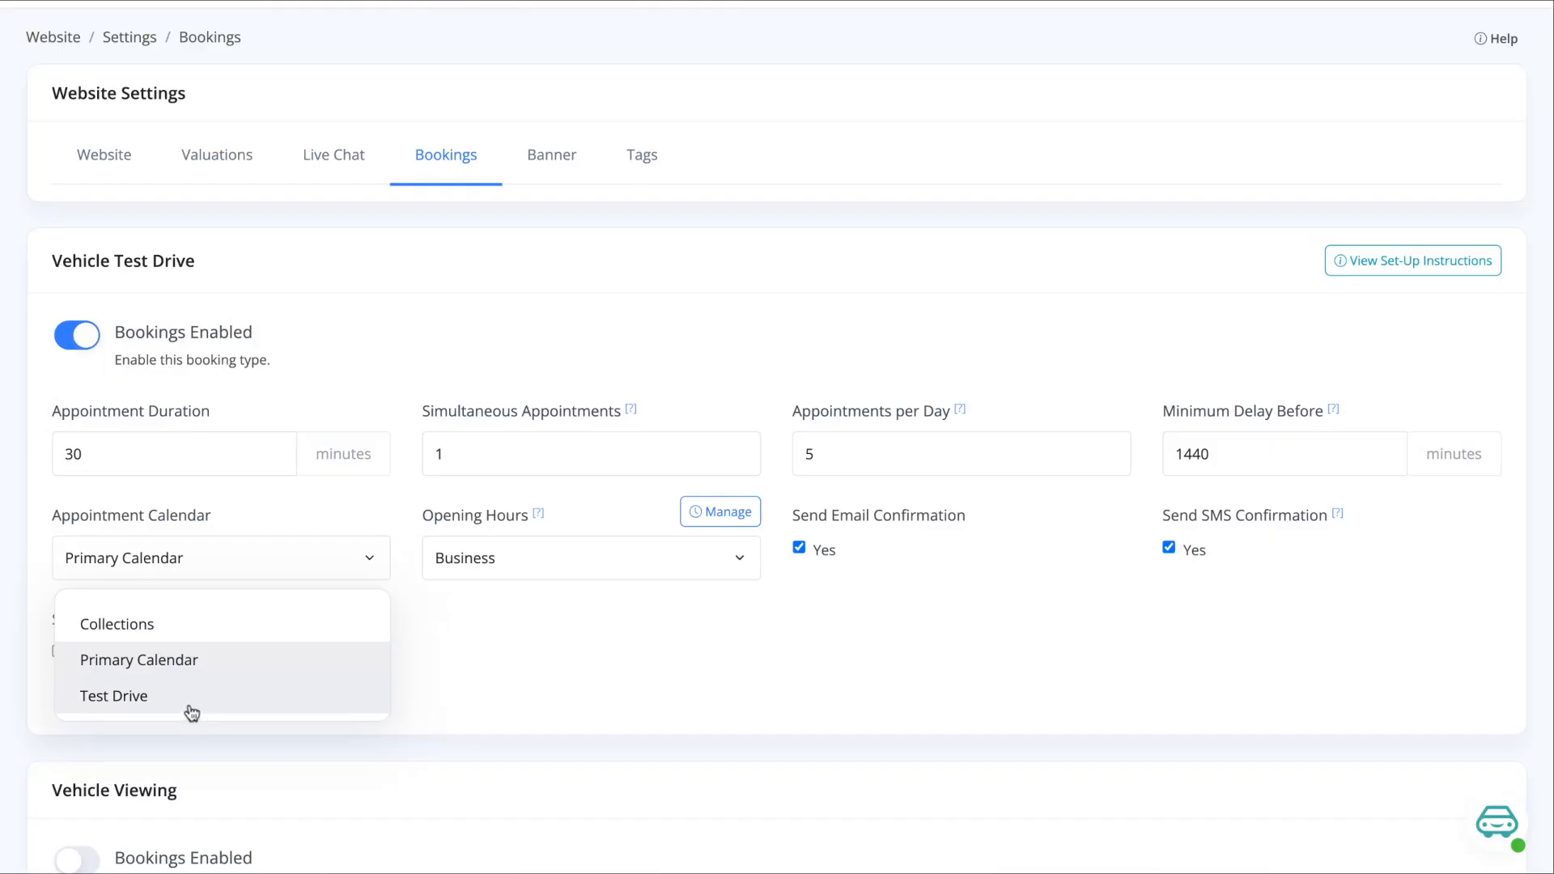
pyautogui.scroll(1, 192, 712)
pyautogui.click(192, 764)
pyautogui.click(355, 671)
pyautogui.click(570, 638)
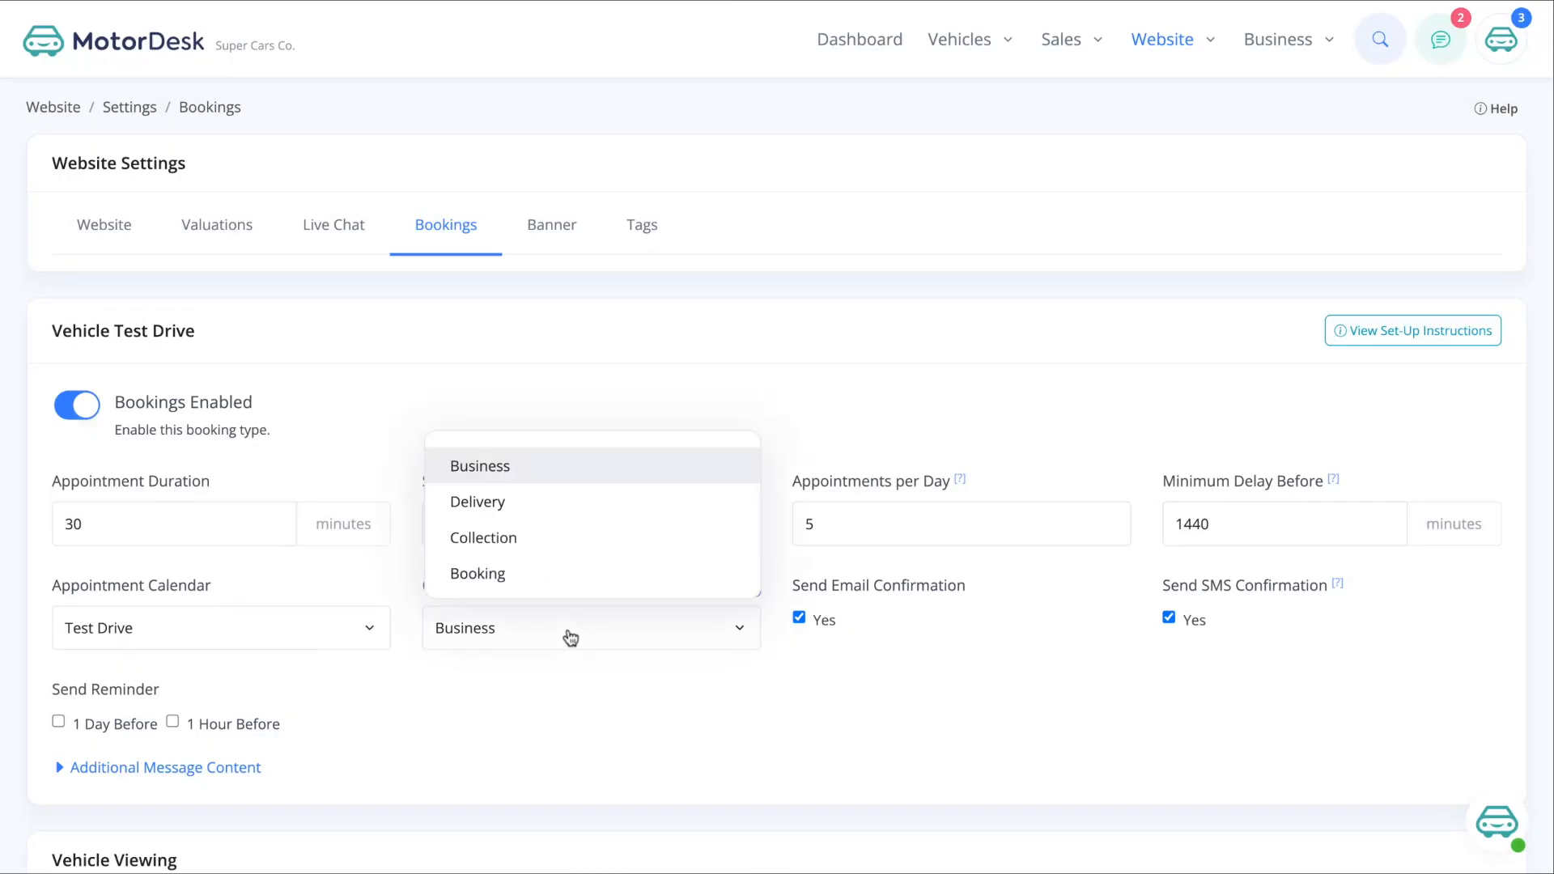
pyautogui.click(500, 505)
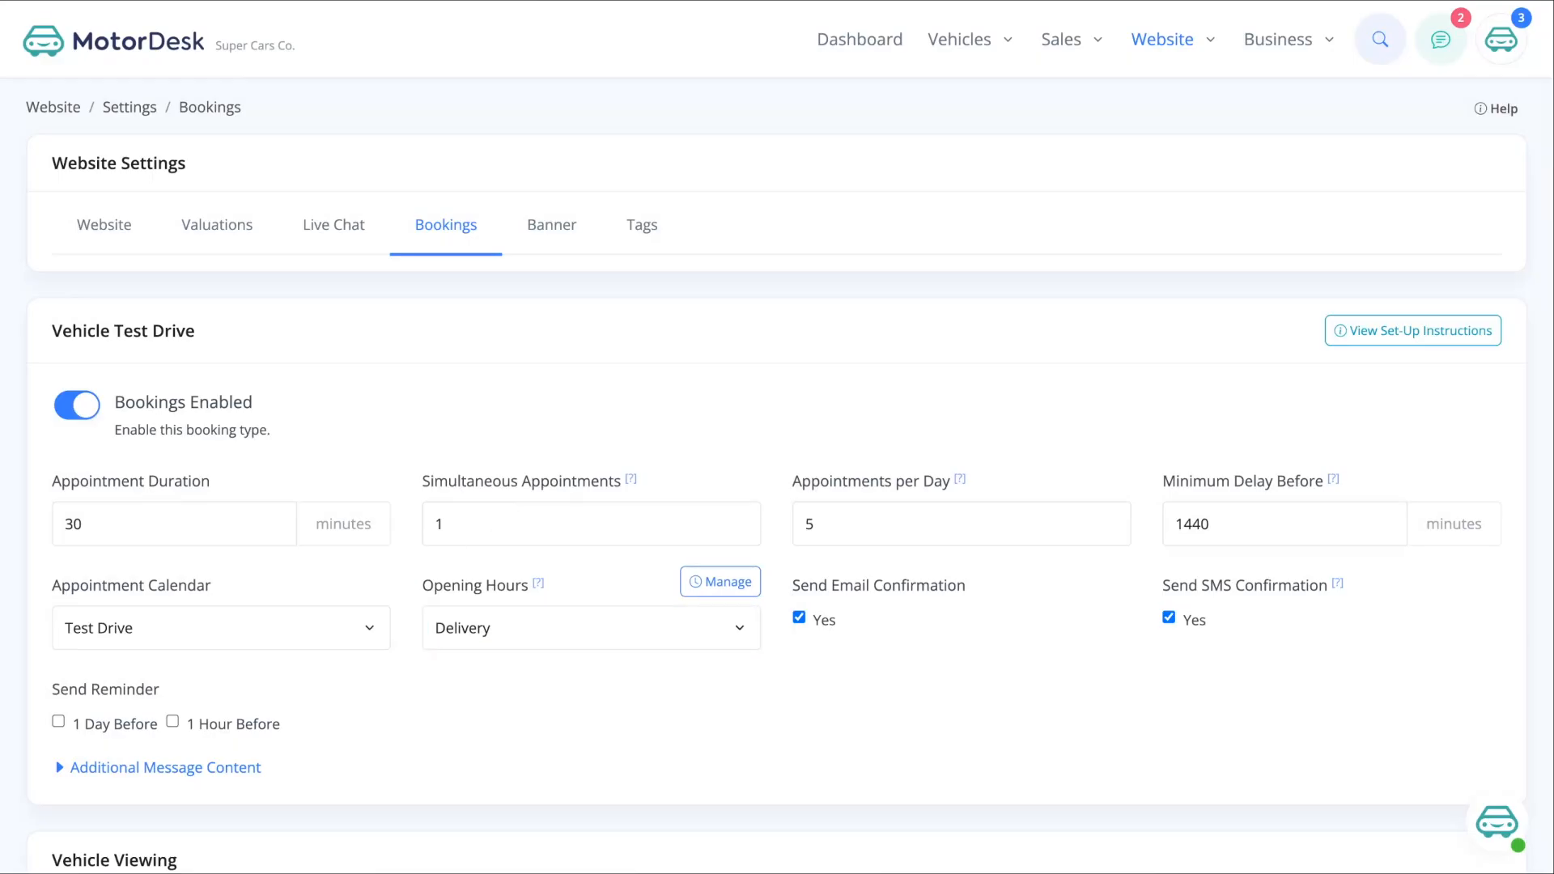
pyautogui.click(523, 629)
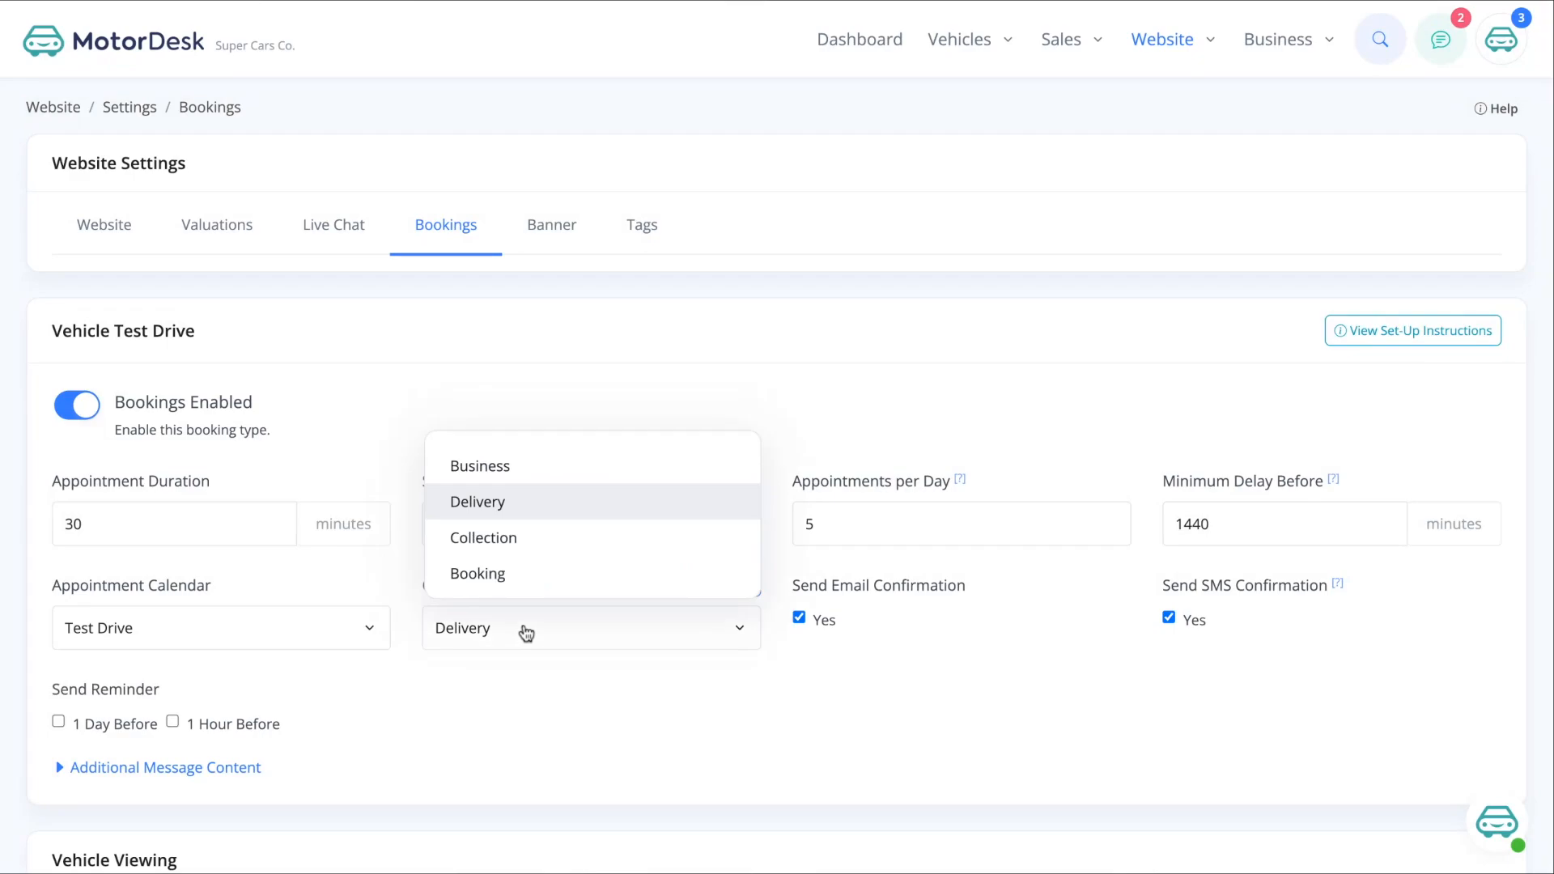
pyautogui.click(391, 575)
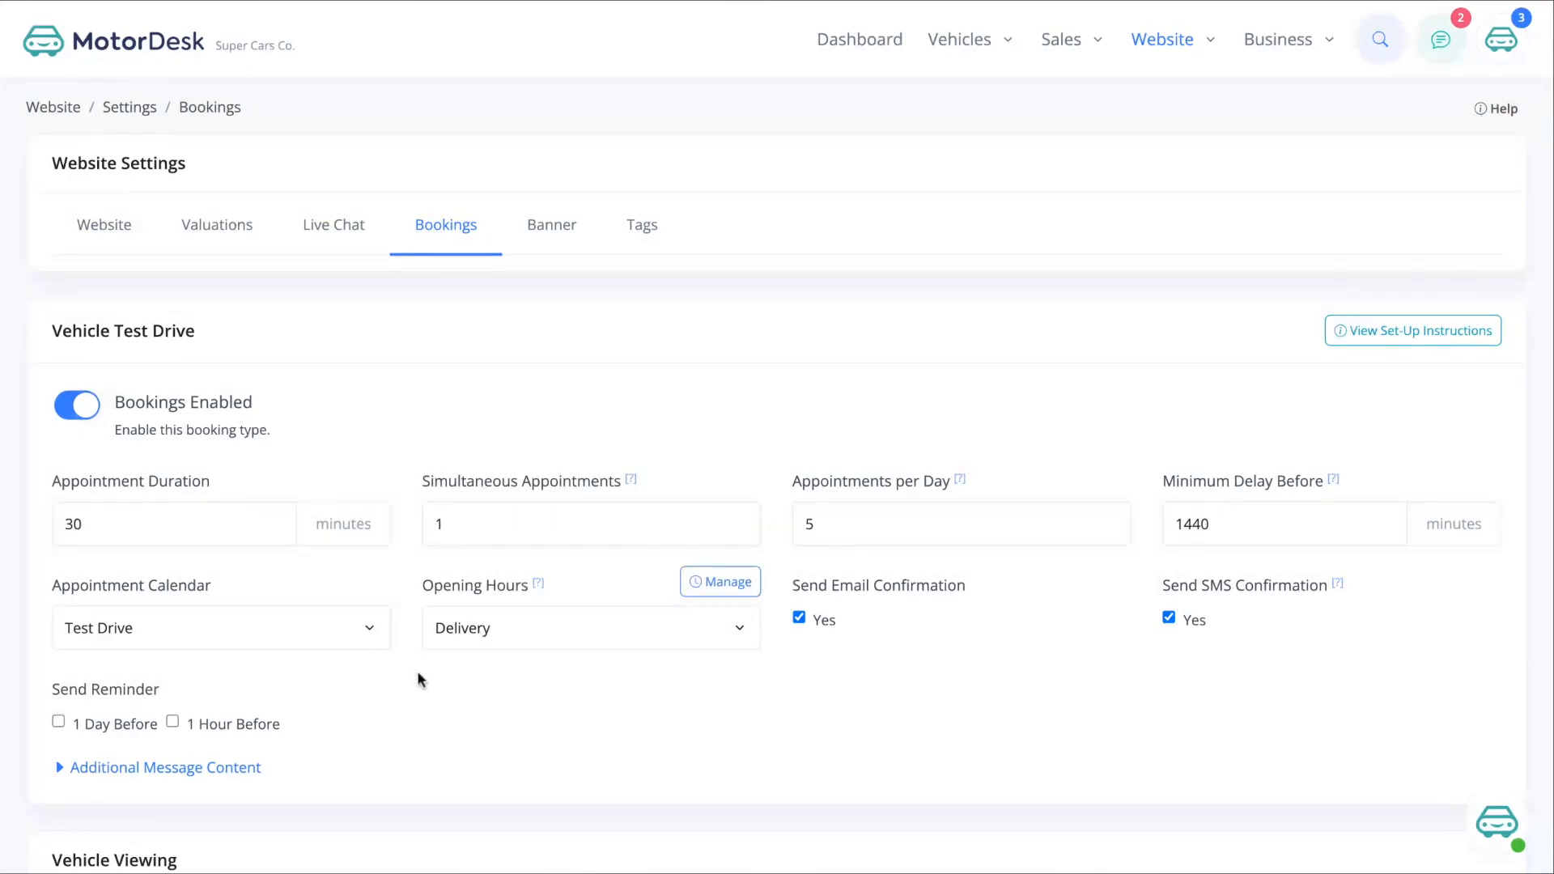
# - Set the test drive appointment duration to 60 minutes and the appointments per day to 4
pyautogui.scroll(-4, 416, 676)
pyautogui.scroll(2, 502, 396)
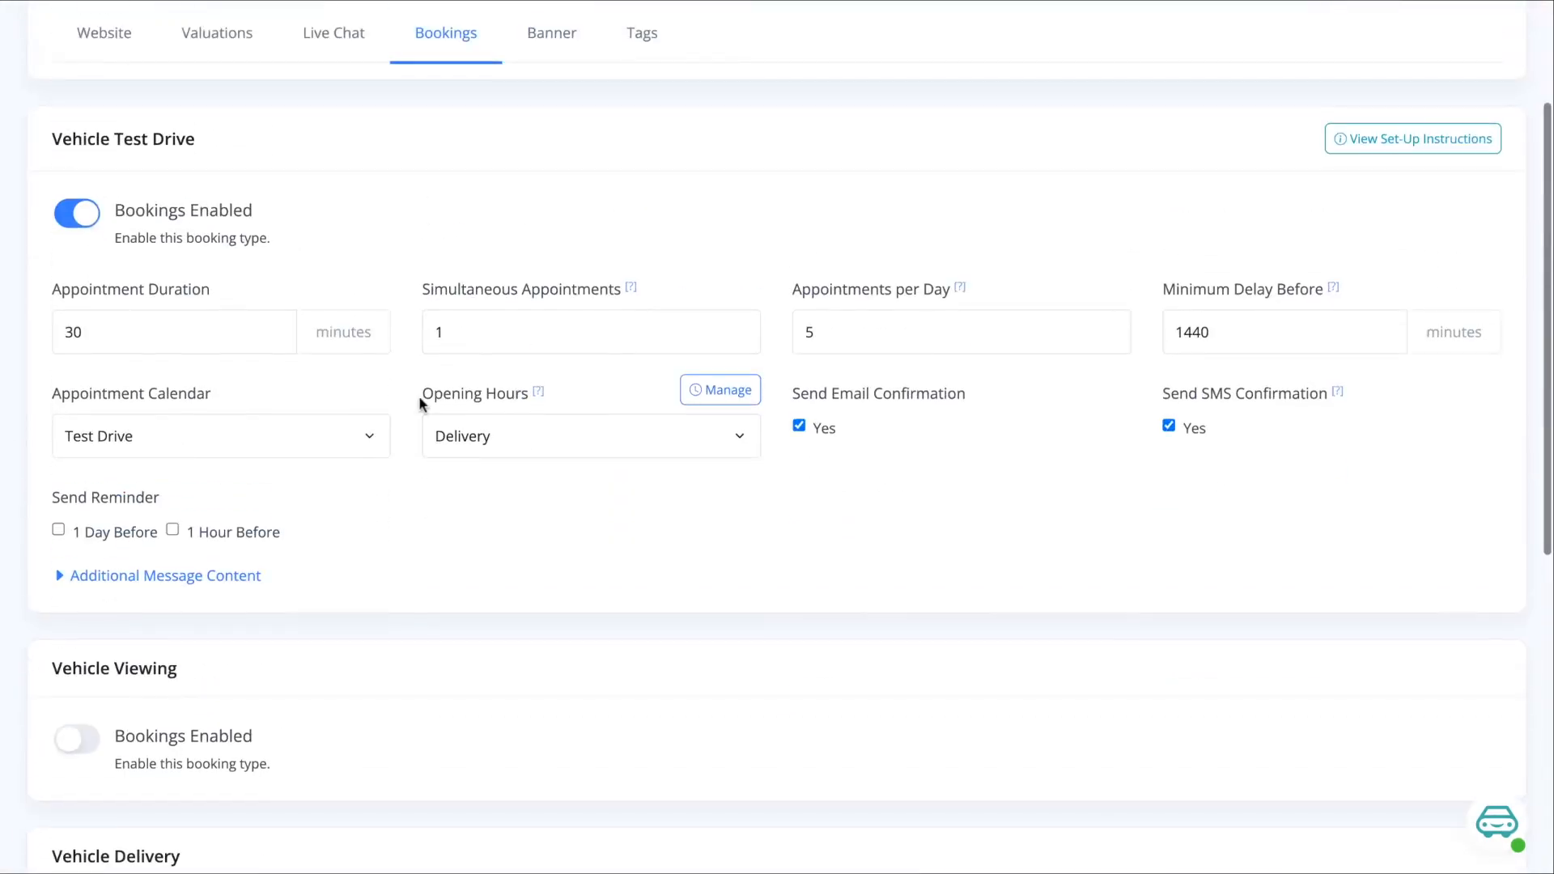
pyautogui.scroll(2, 402, 376)
pyautogui.doubleClick(81, 470)
pyautogui.write('60')
pyautogui.click(555, 712)
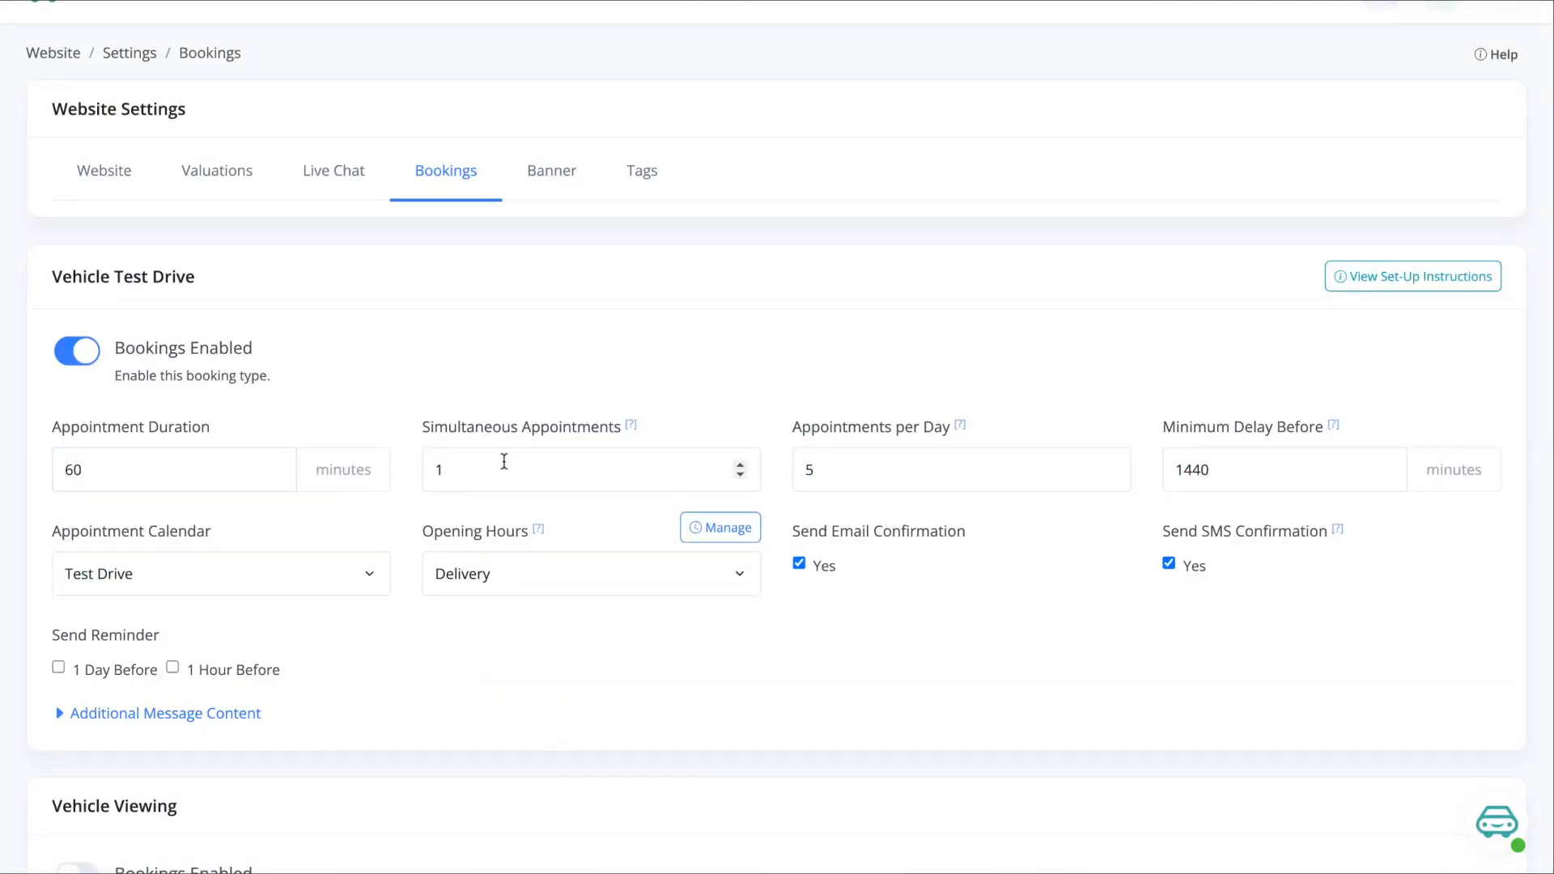
pyautogui.doubleClick(971, 474)
pyautogui.write('4')
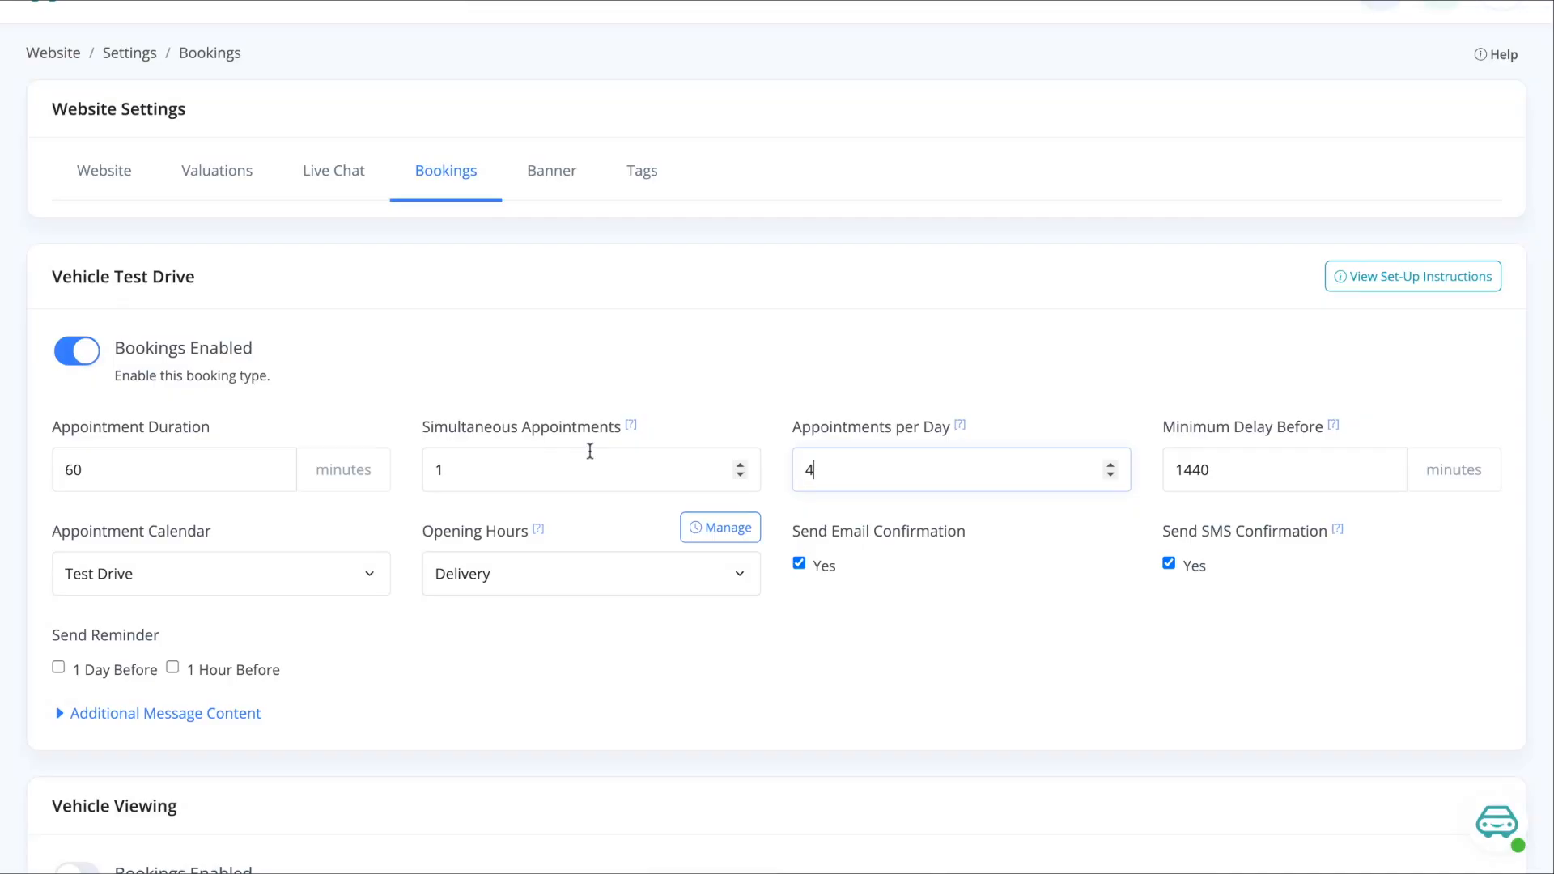
pyautogui.press('Tab')
pyautogui.click(1153, 467)
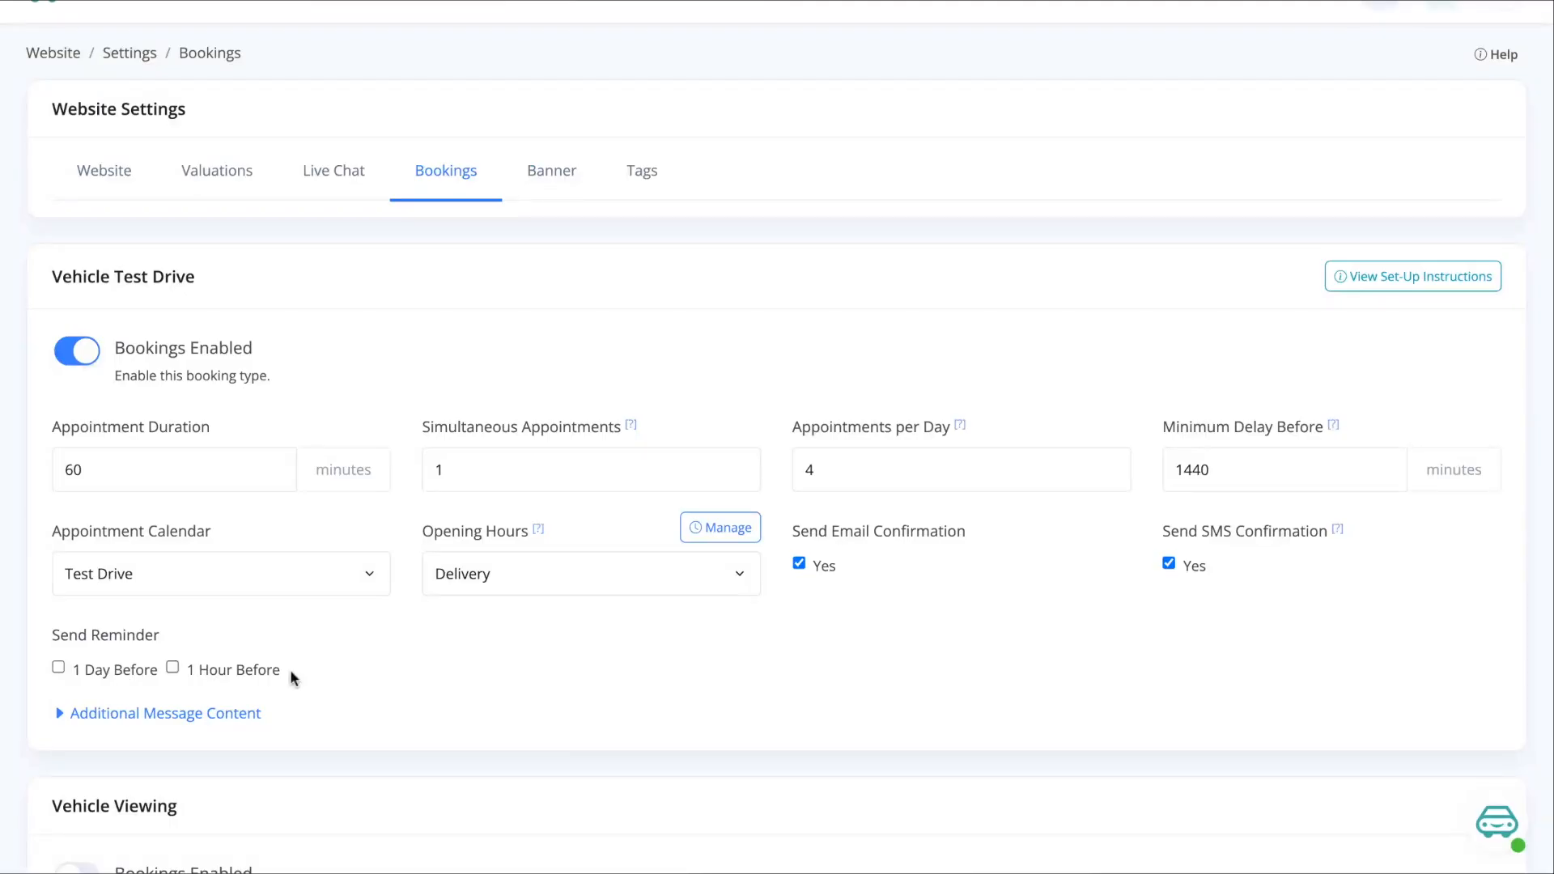
# - Examine the additional message content options for test drive bookings, then collapse them
pyautogui.click(253, 712)
pyautogui.scroll(-3, 399, 660)
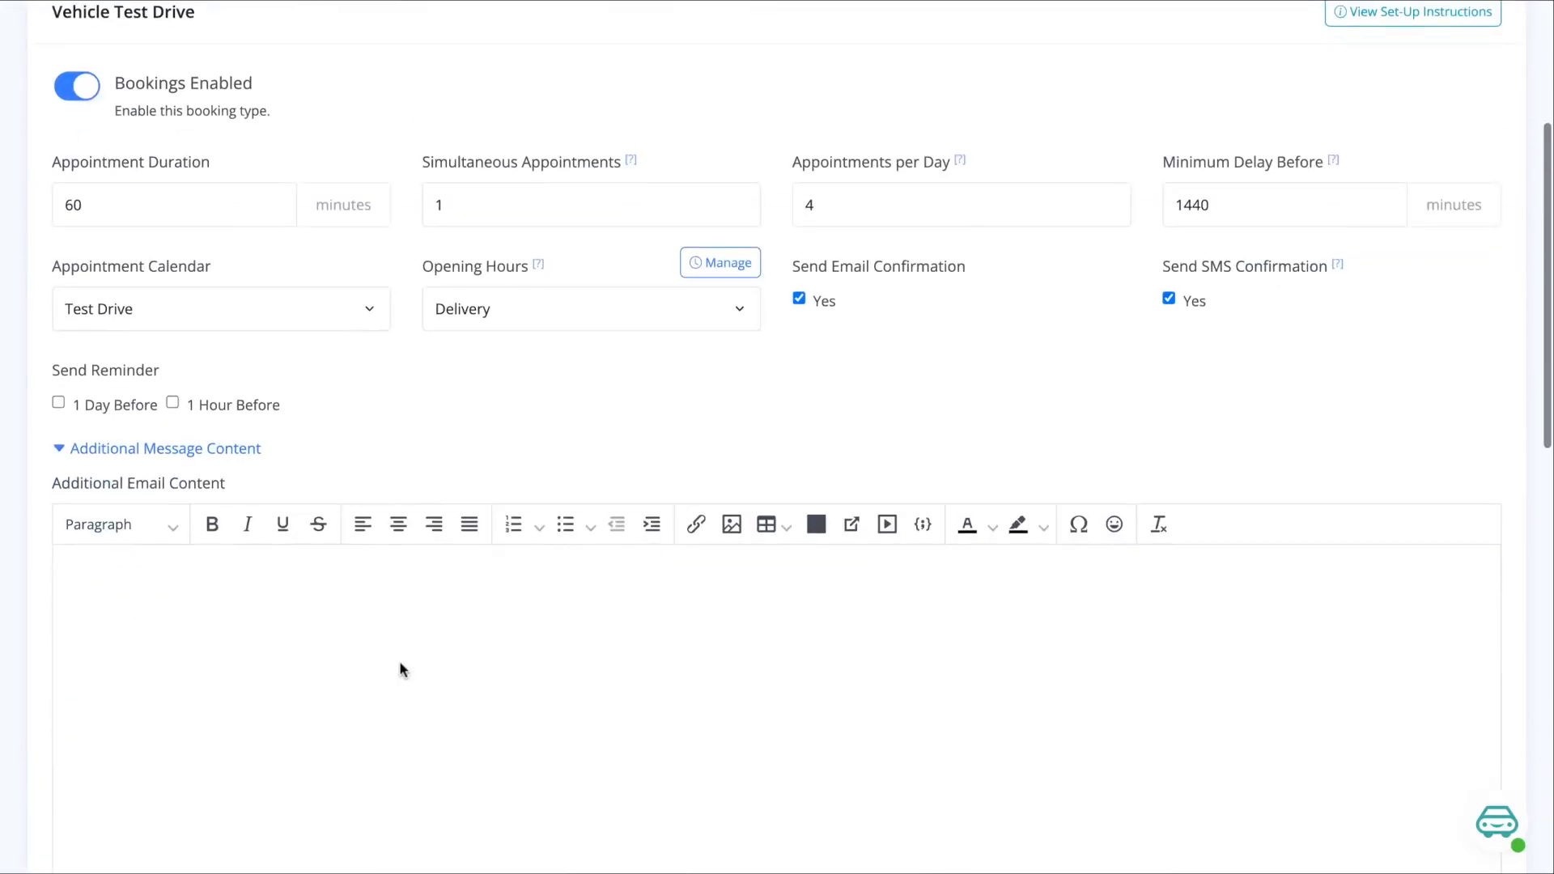
pyautogui.click(167, 450)
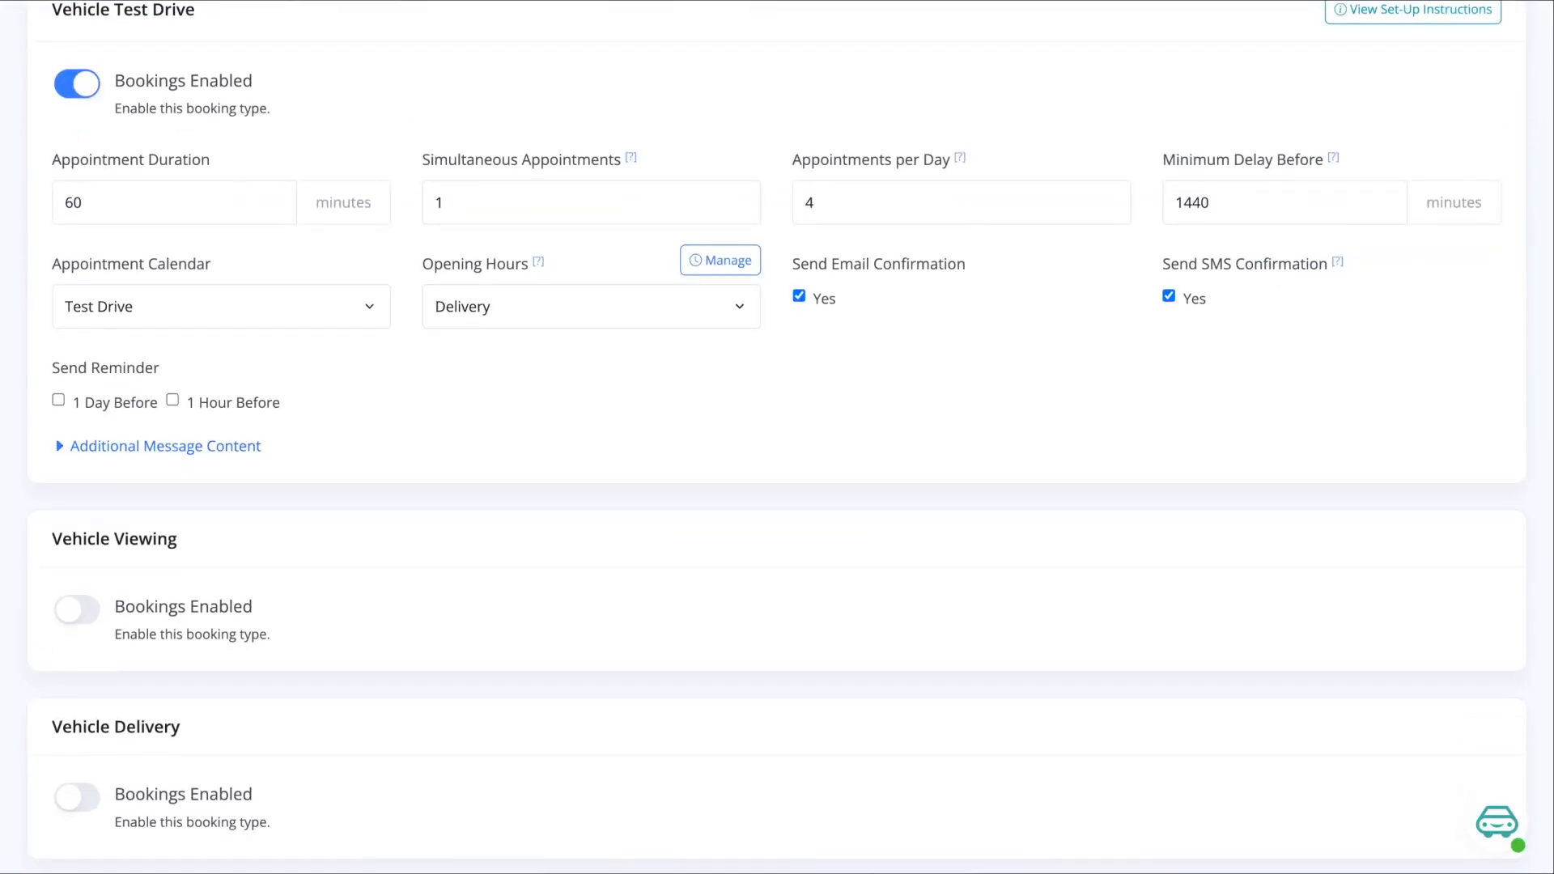
# - Enable Vehicle Viewing bookings with the Business opening hours
pyautogui.click(81, 607)
pyautogui.scroll(-3, 522, 570)
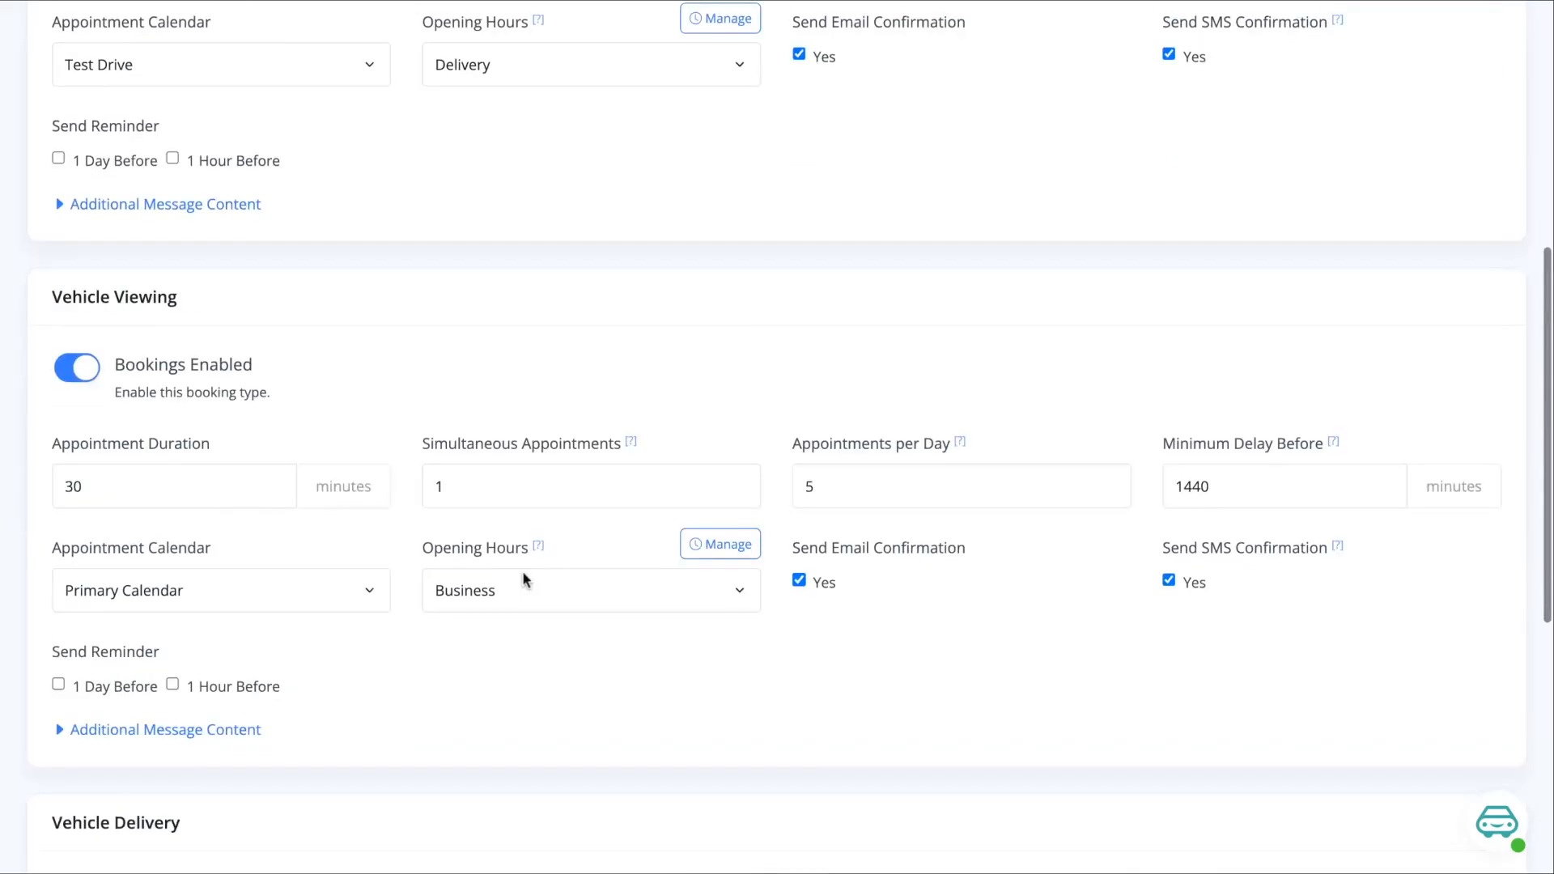
pyautogui.click(530, 595)
pyautogui.click(522, 655)
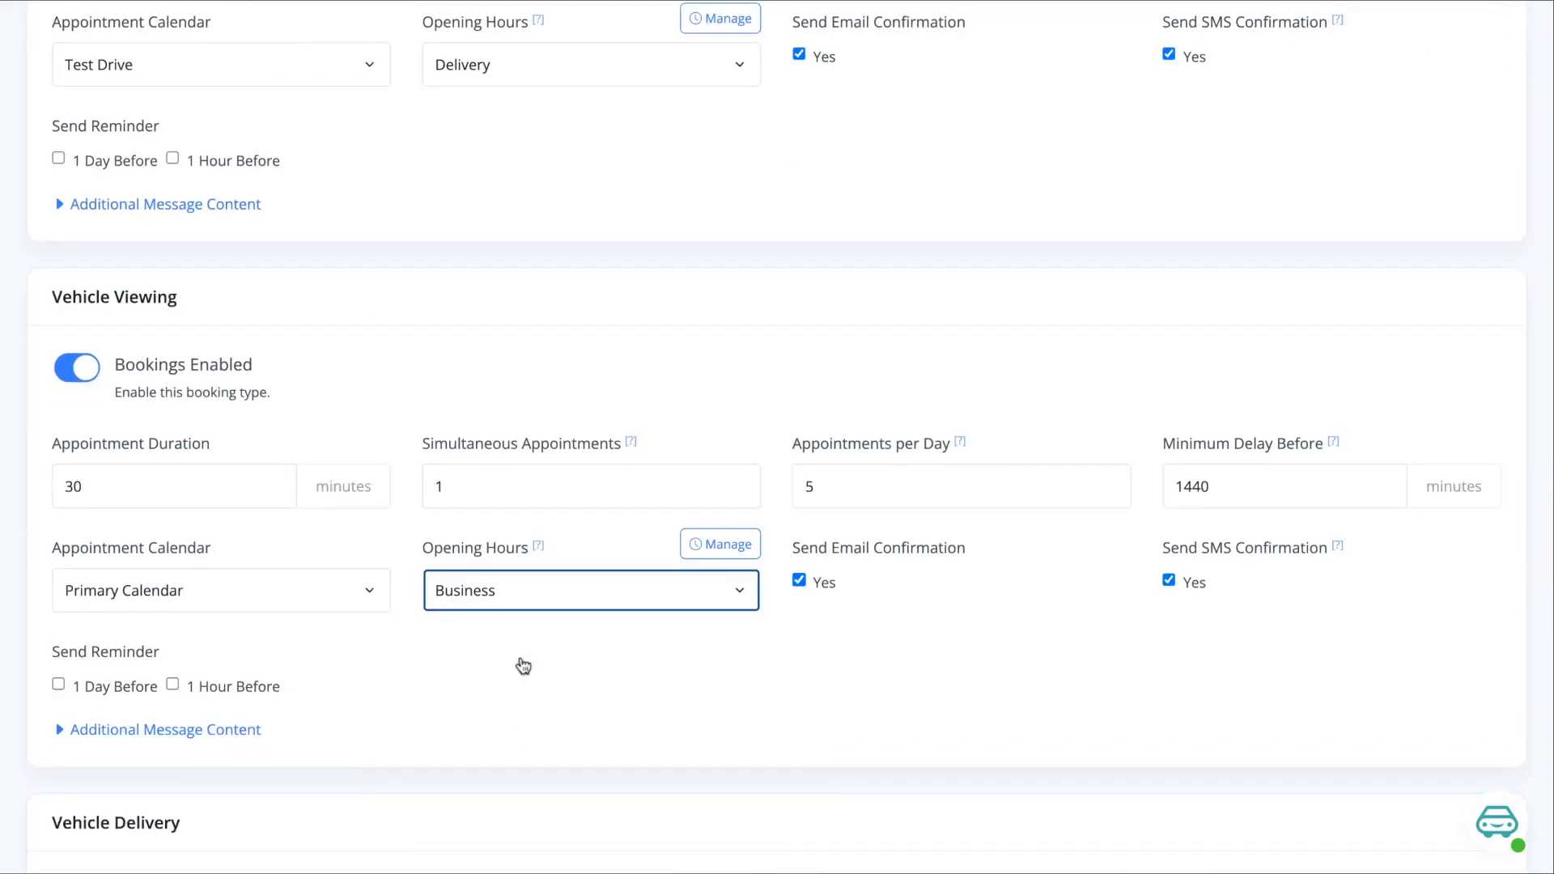
pyautogui.click(524, 666)
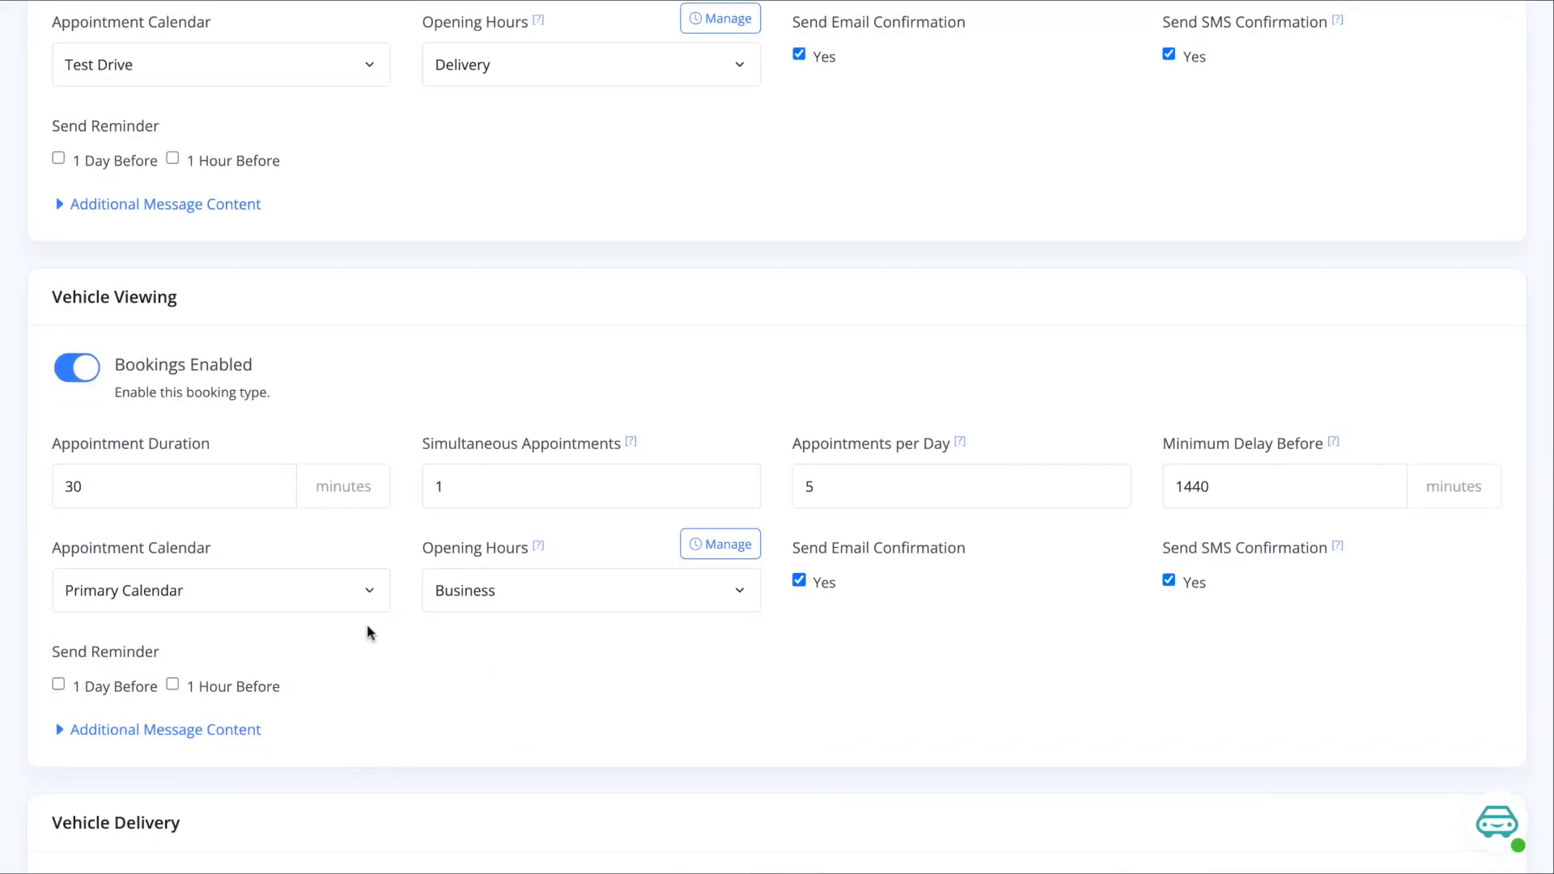
# - Review the appointment calendar choices for Vehicle Viewing alongside the Vehicle Test Drive booking settings
pyautogui.click(296, 580)
pyautogui.click(209, 700)
pyautogui.click(360, 688)
pyautogui.scroll(3, 483, 457)
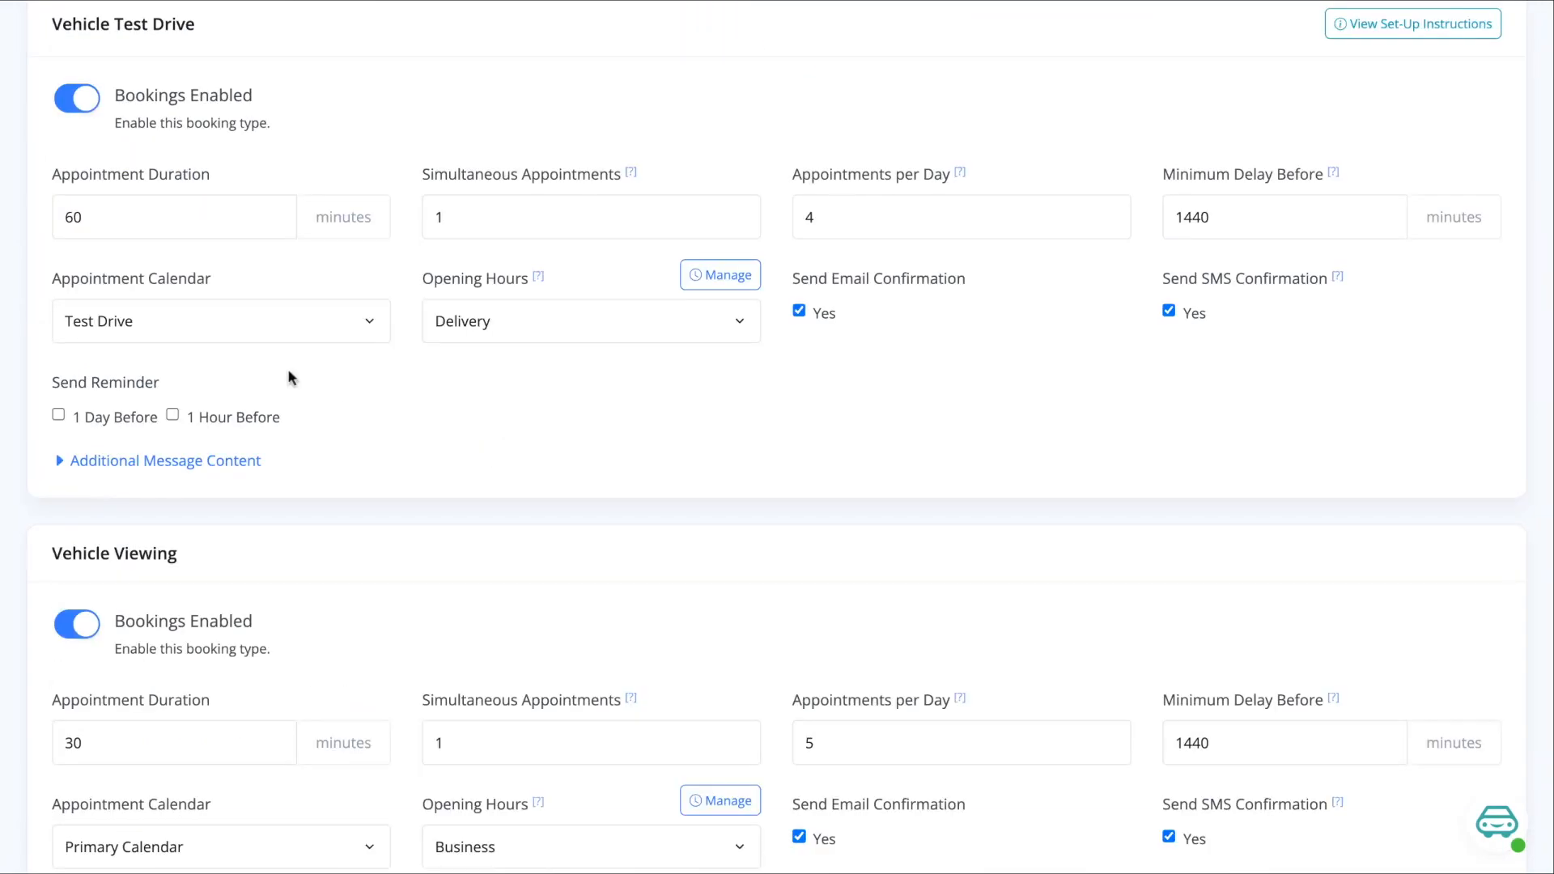
pyautogui.scroll(-2, 534, 444)
pyautogui.scroll(-1, 538, 603)
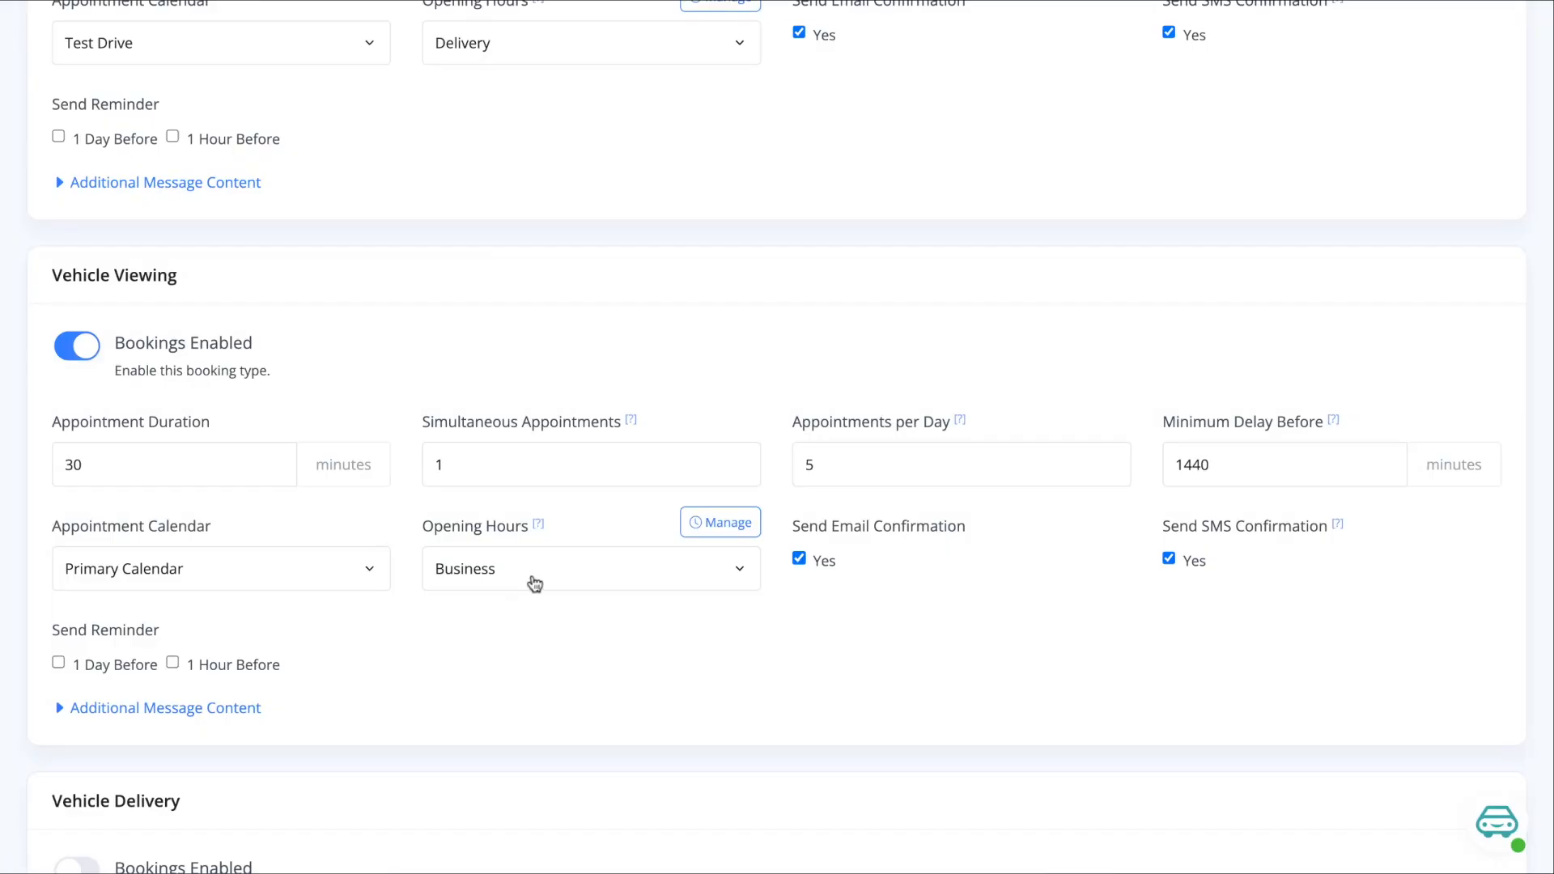
# - Add a custom booking type named Special Event and save the booking settings
pyautogui.scroll(-6, 534, 583)
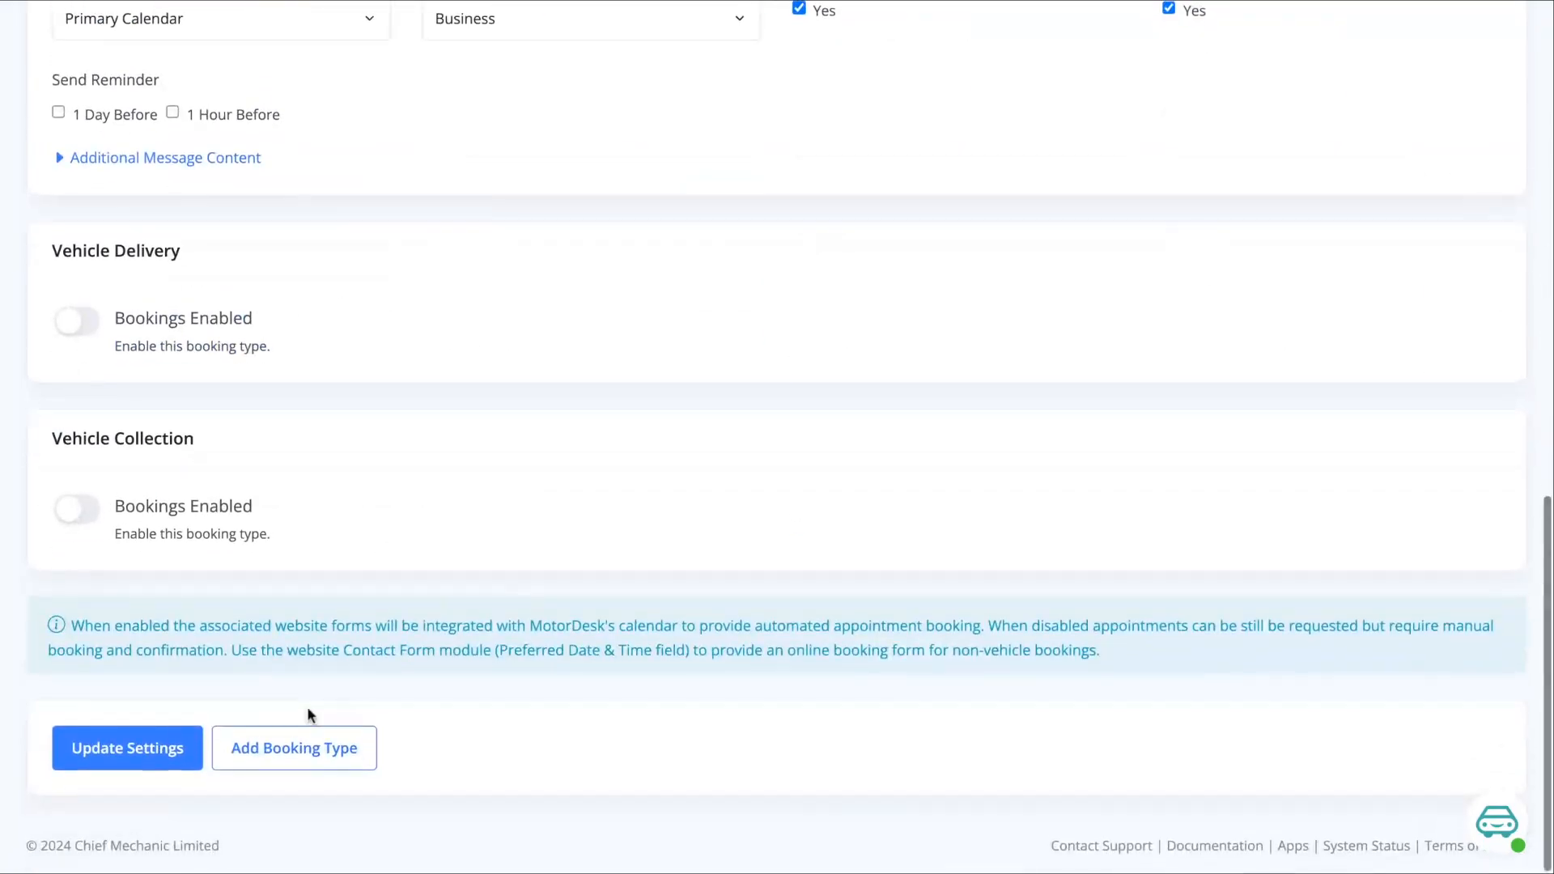
pyautogui.click(283, 748)
pyautogui.click(581, 437)
pyautogui.write('Special Event')
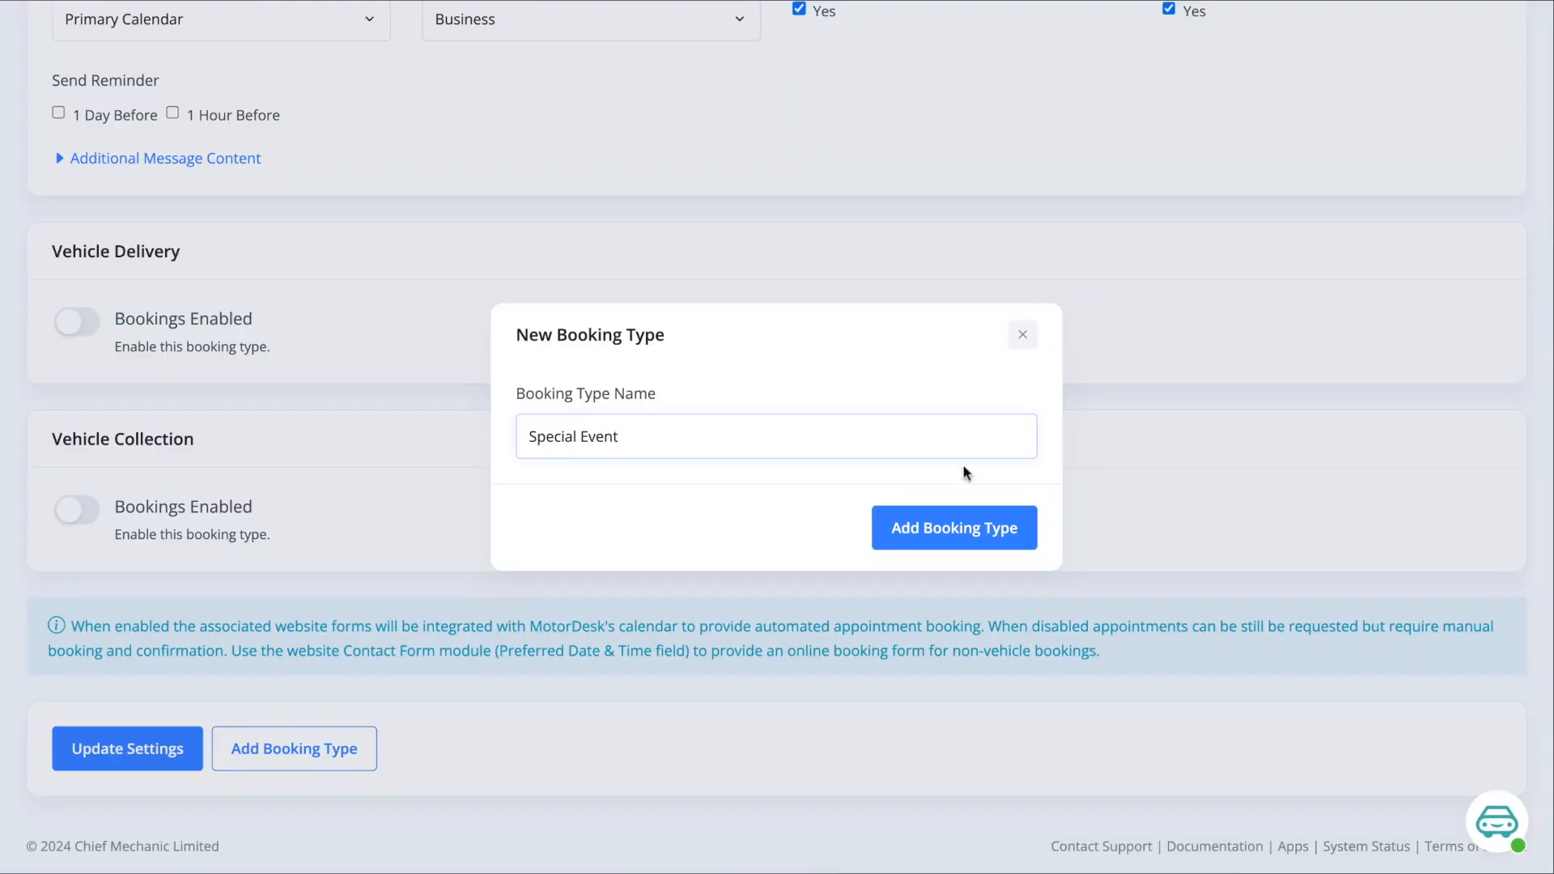
pyautogui.click(940, 528)
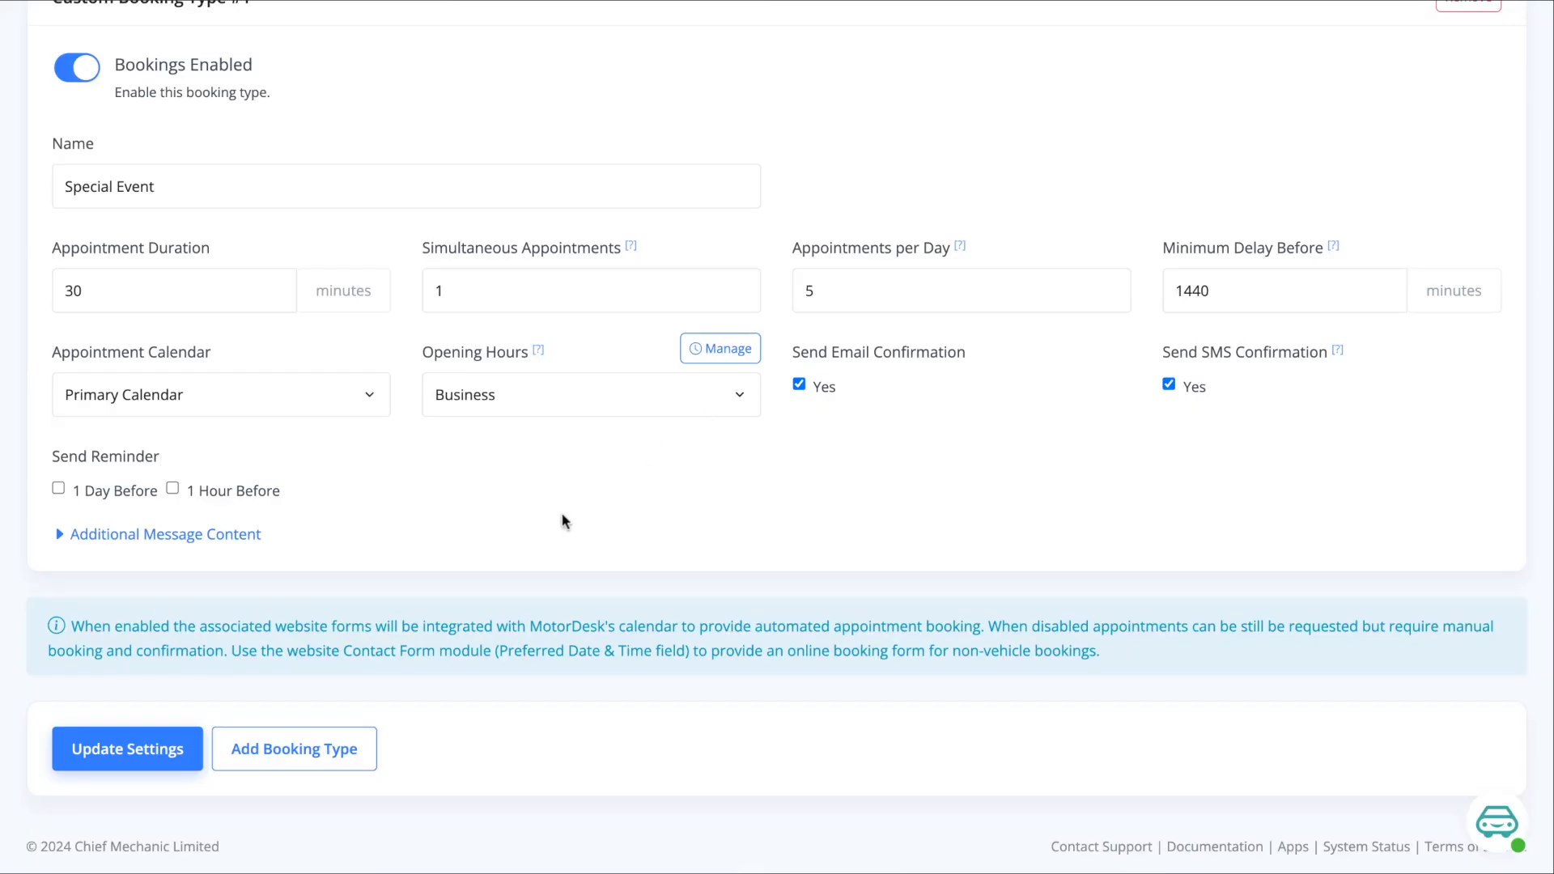
pyautogui.click(150, 744)
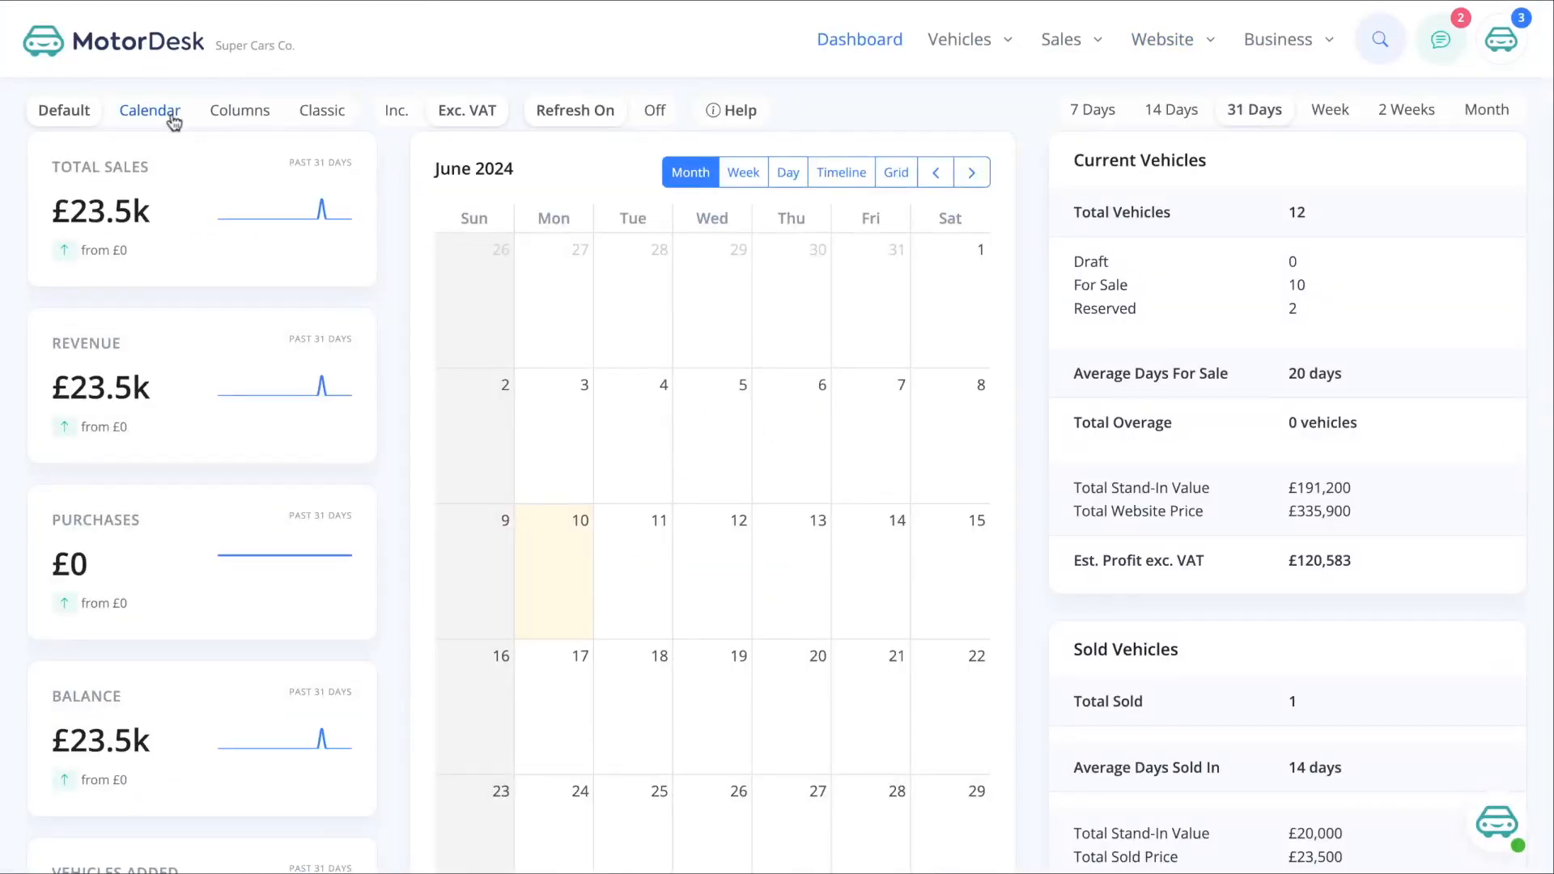
# - Switch the dashboard to its calendar layout and look through the week's time slots
pyautogui.click(168, 117)
pyautogui.scroll(-2, 692, 519)
pyautogui.scroll(5, 693, 520)
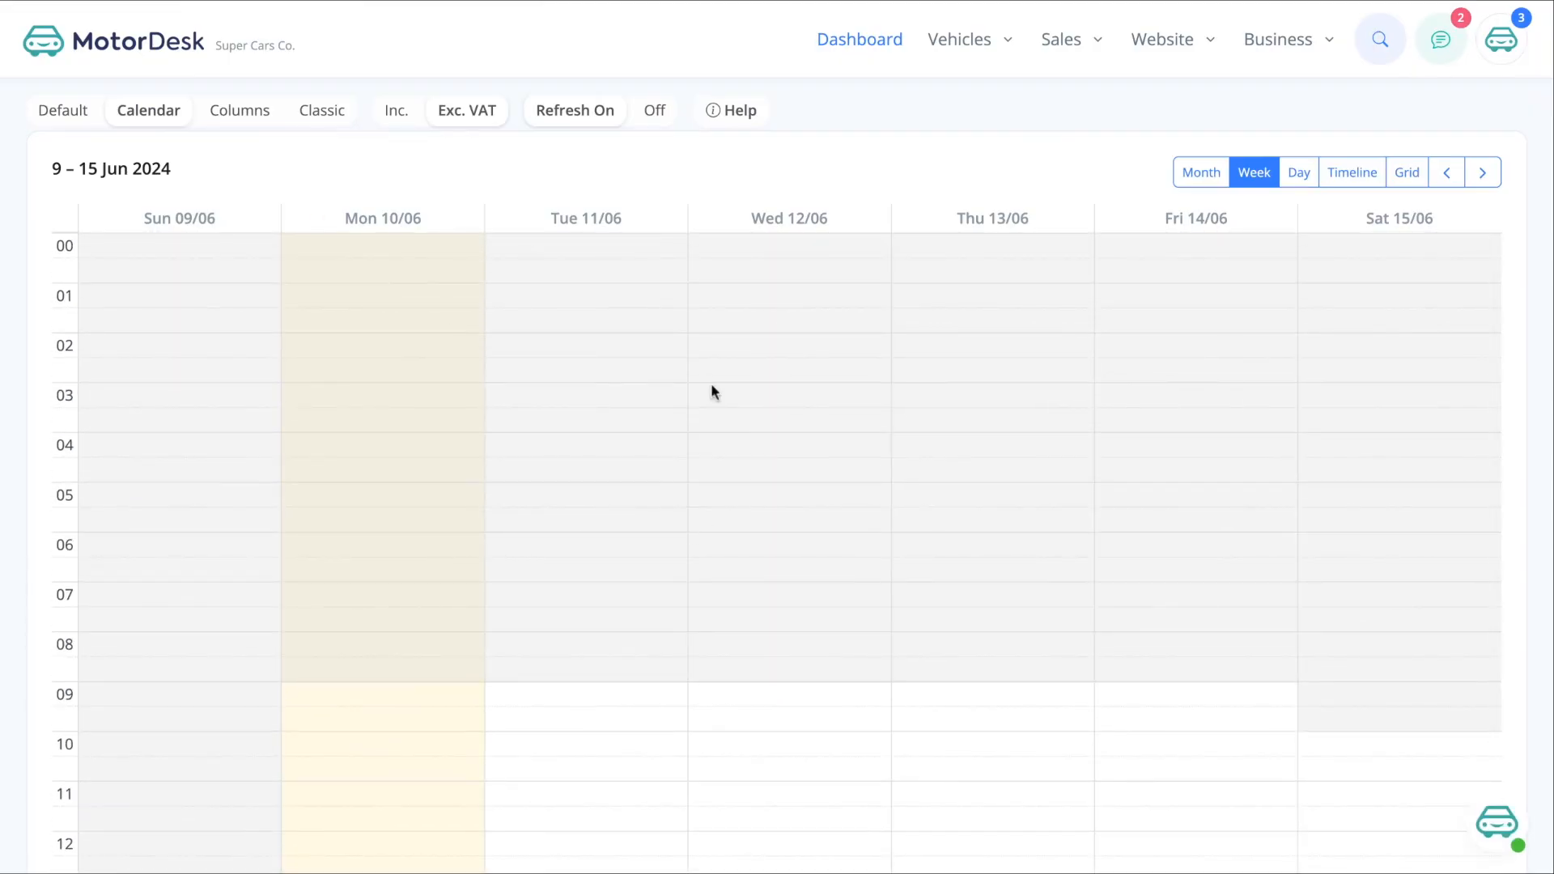
# - Go to the website's page list and review the Arrange Test Drive and Arrange Viewing pages
pyautogui.moveTo(1166, 80)
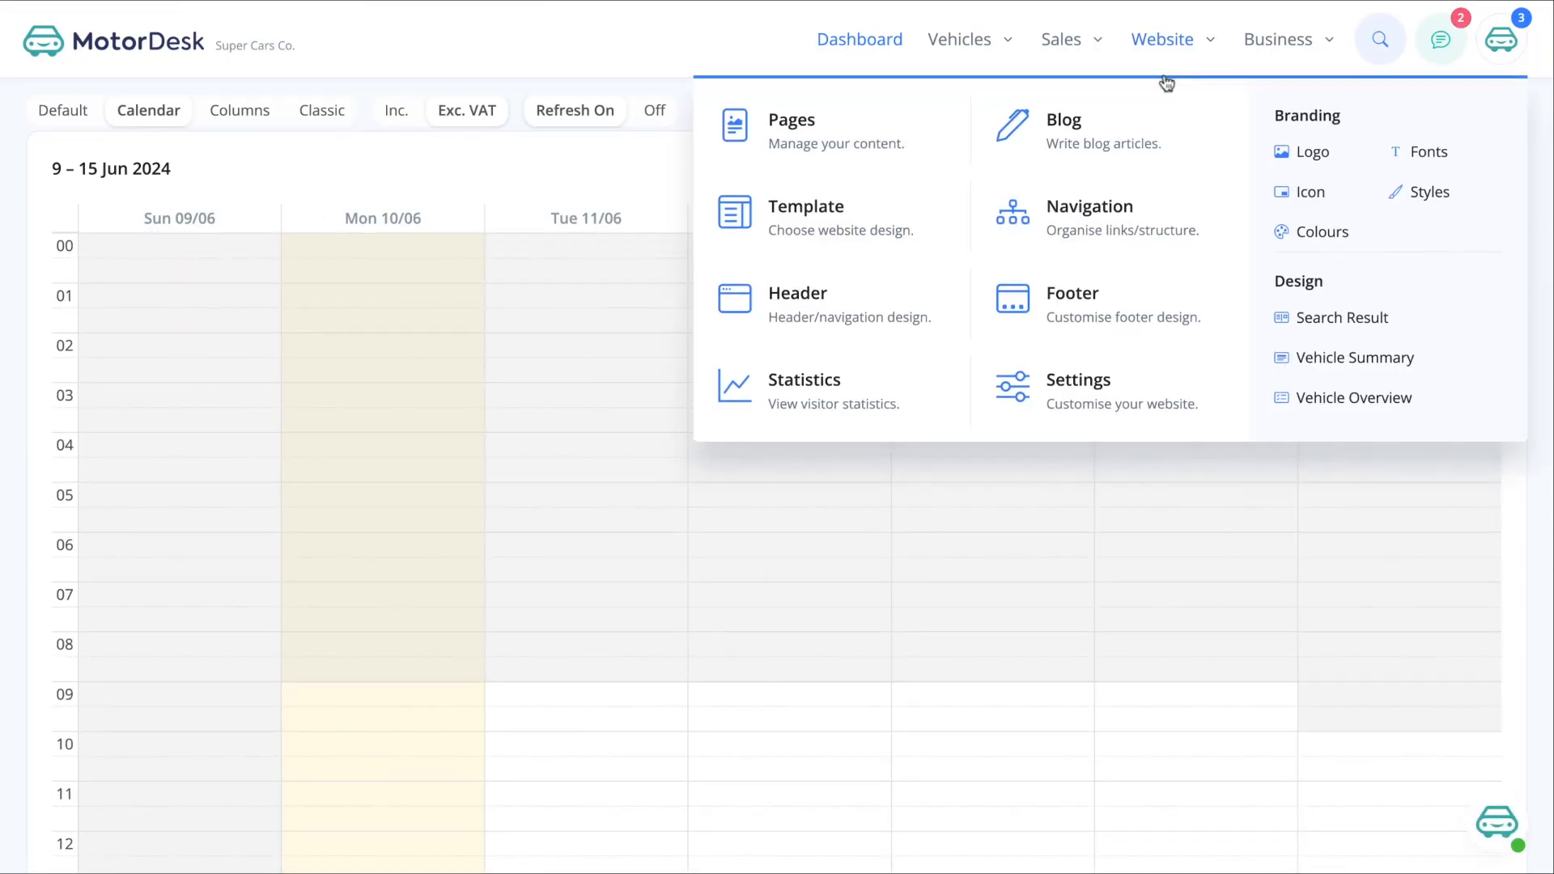
pyautogui.click(756, 145)
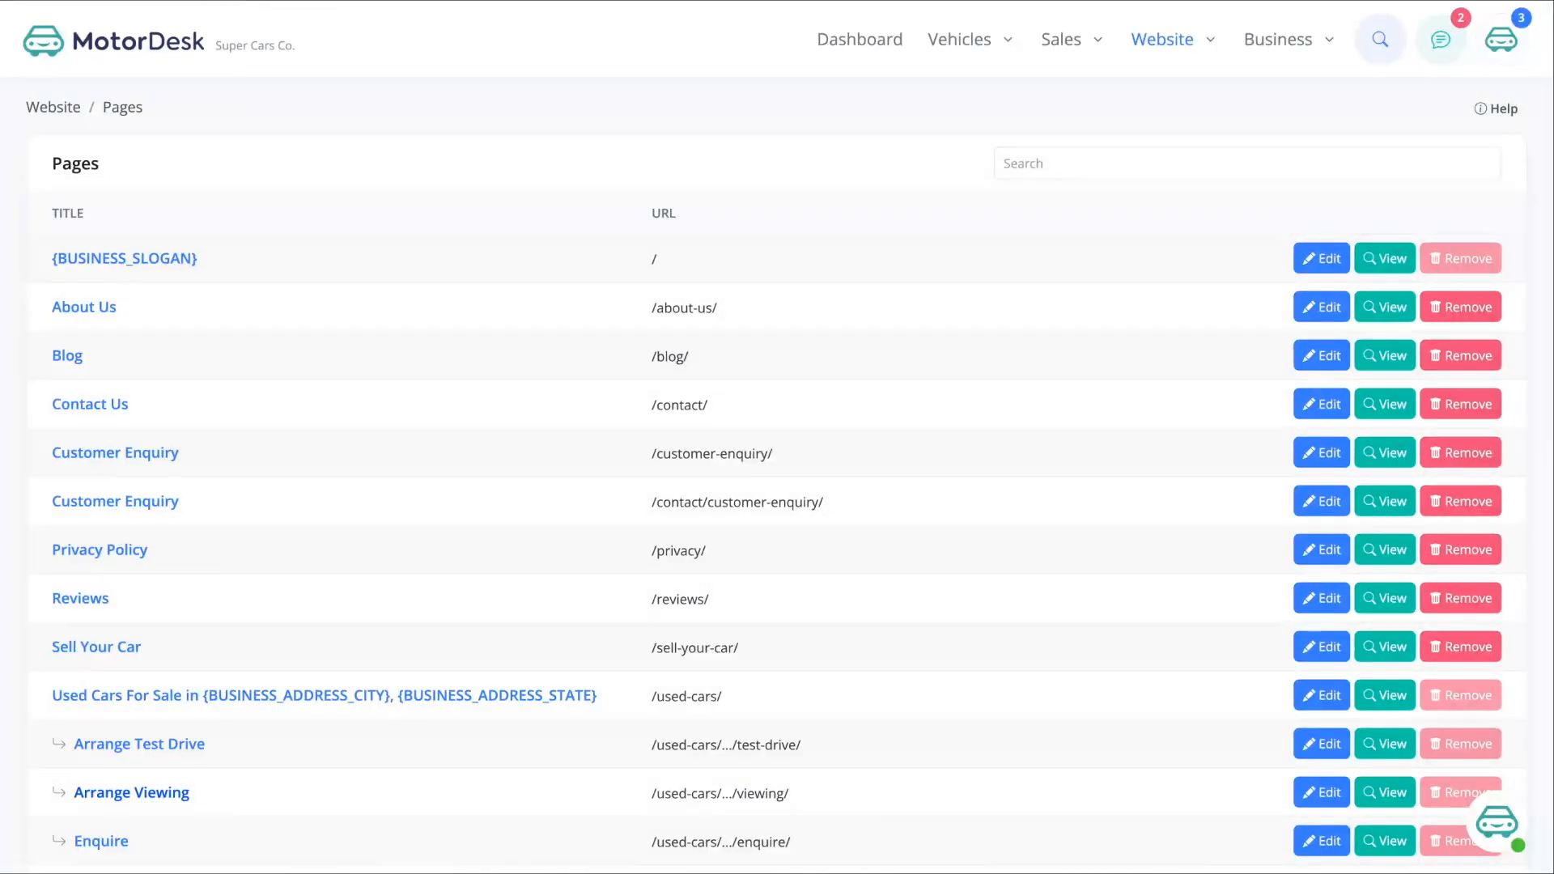
pyautogui.click(166, 746)
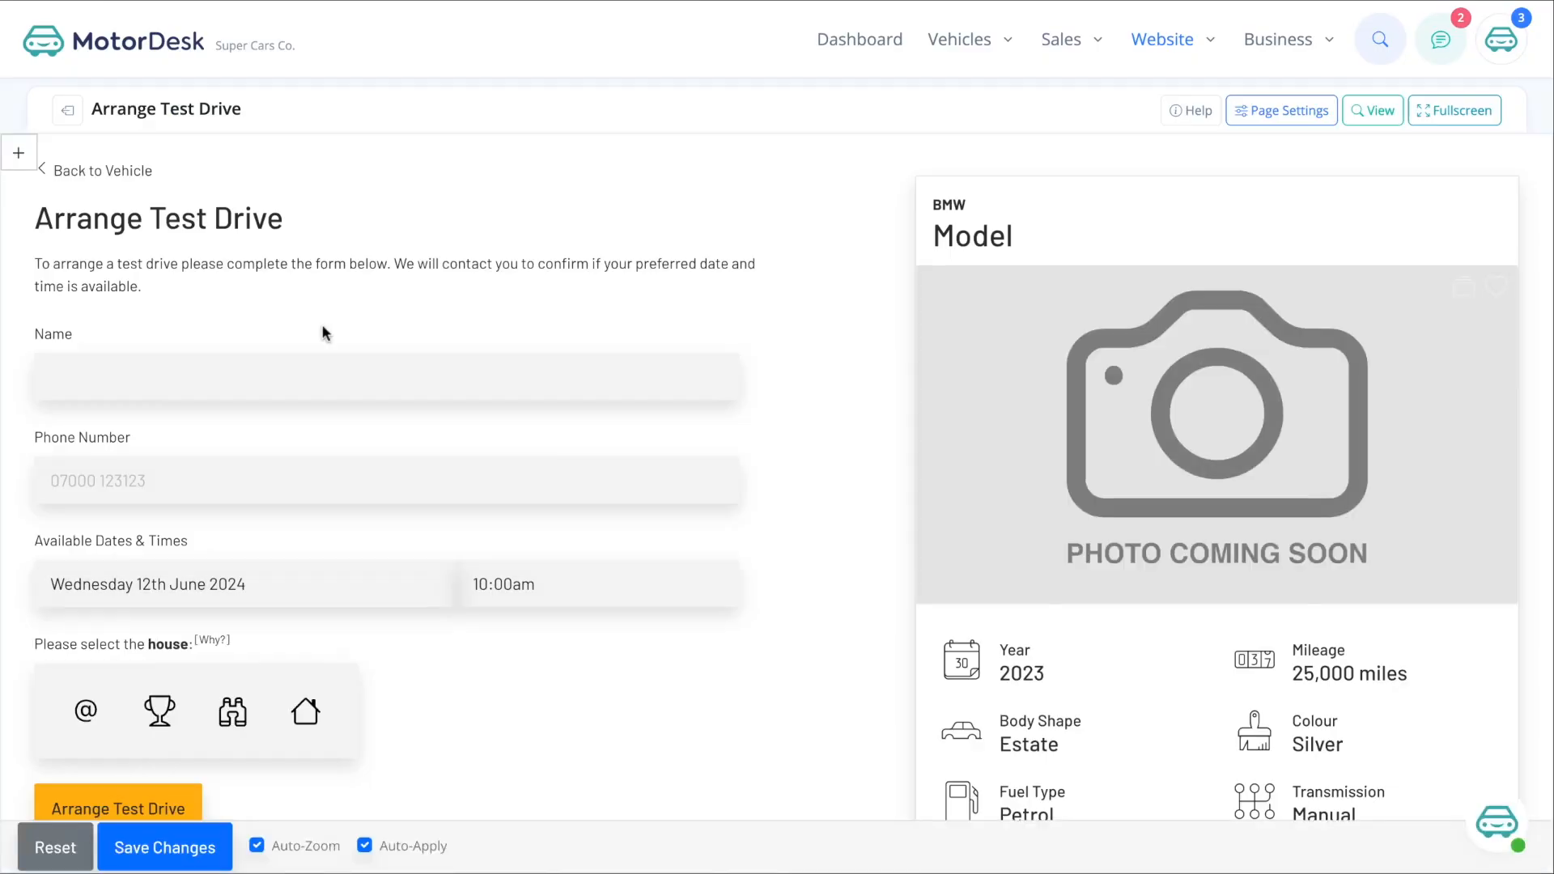
pyautogui.scroll(-2, 322, 332)
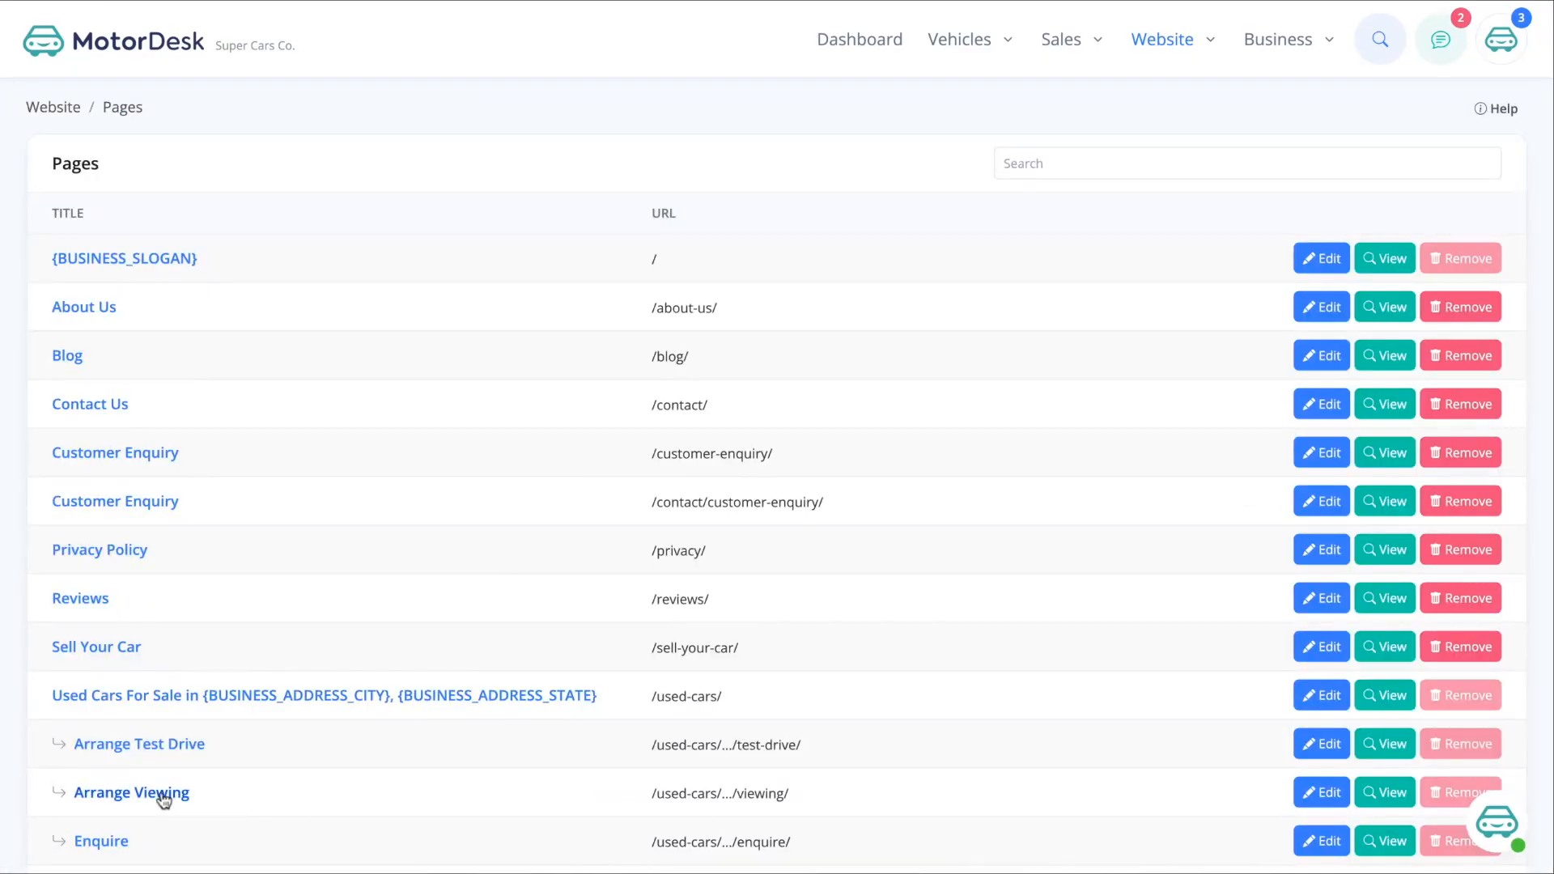
pyautogui.click(159, 795)
pyautogui.scroll(-1, 230, 683)
# - Add a website page titled Special Event with the URL special-event
pyautogui.scroll(-10, 229, 556)
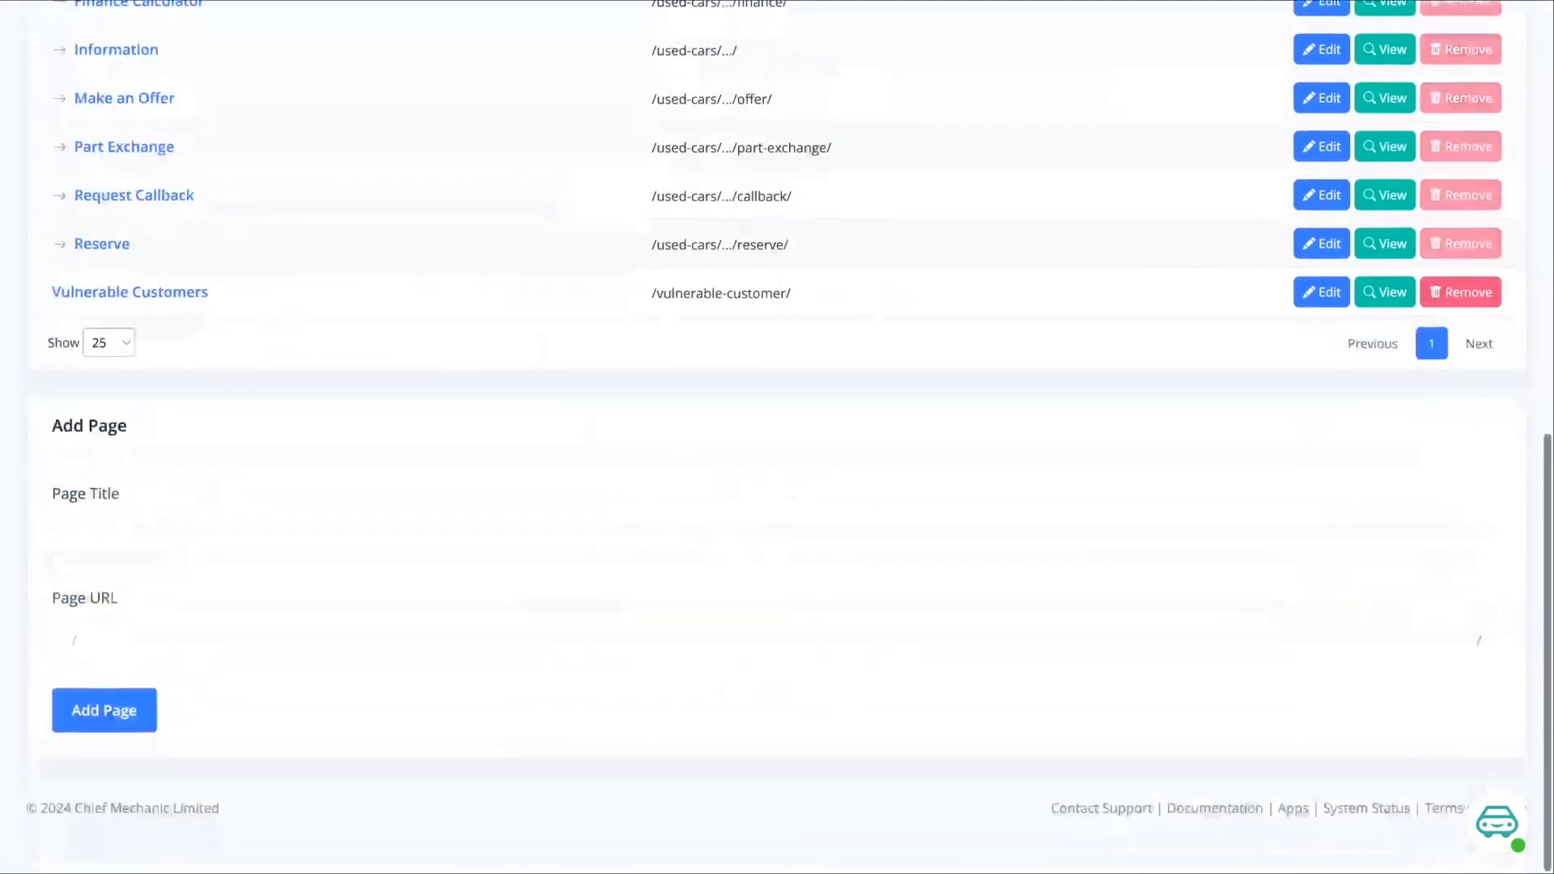
pyautogui.click(229, 558)
pyautogui.write('Special Event')
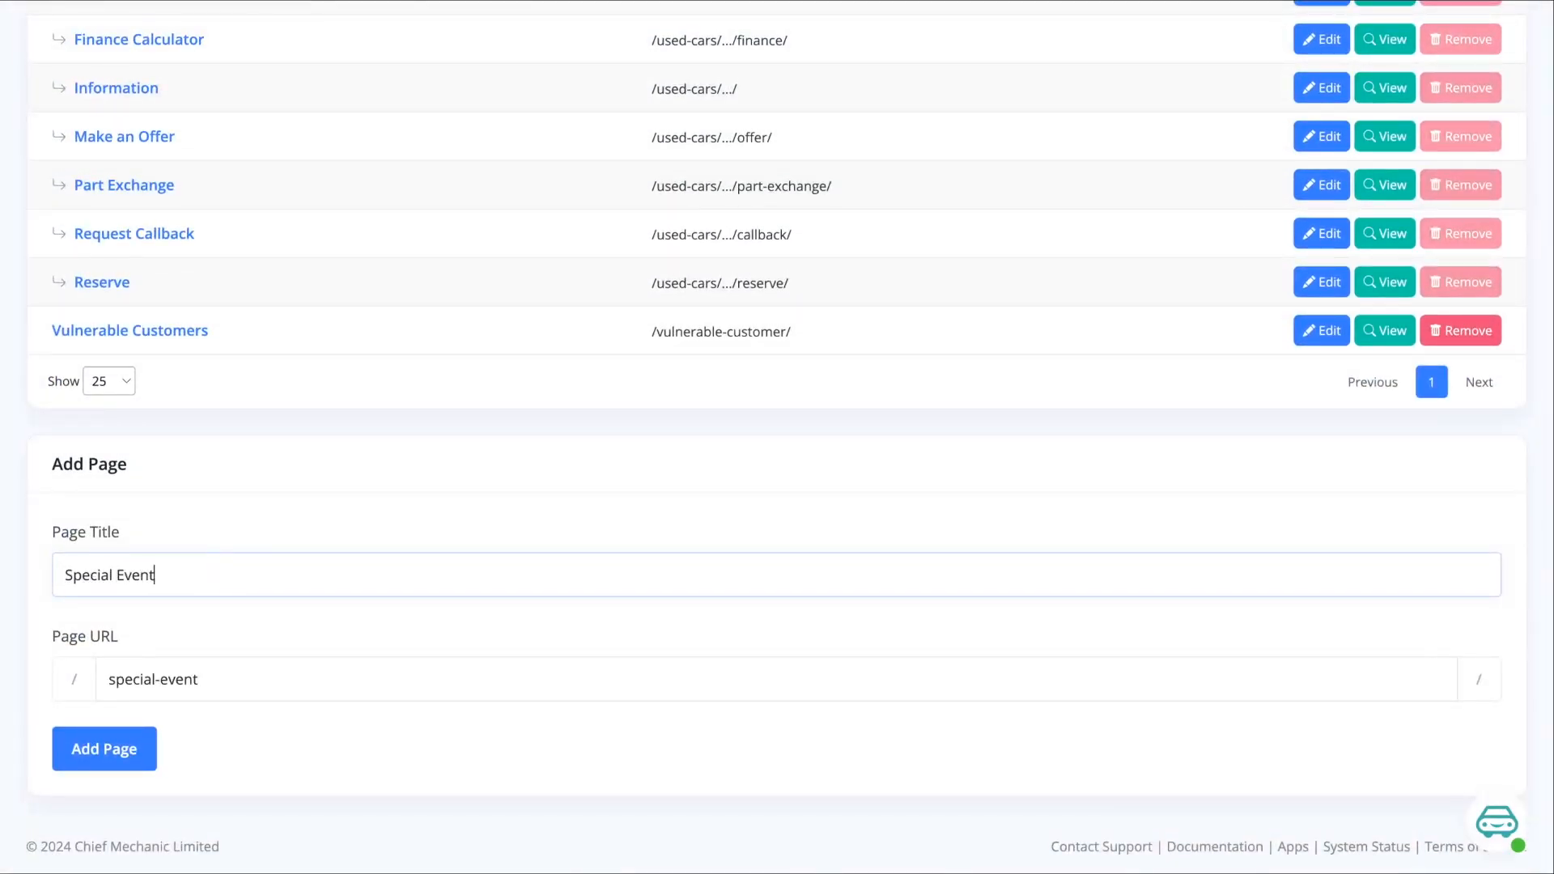
pyautogui.click(97, 746)
pyautogui.click(294, 550)
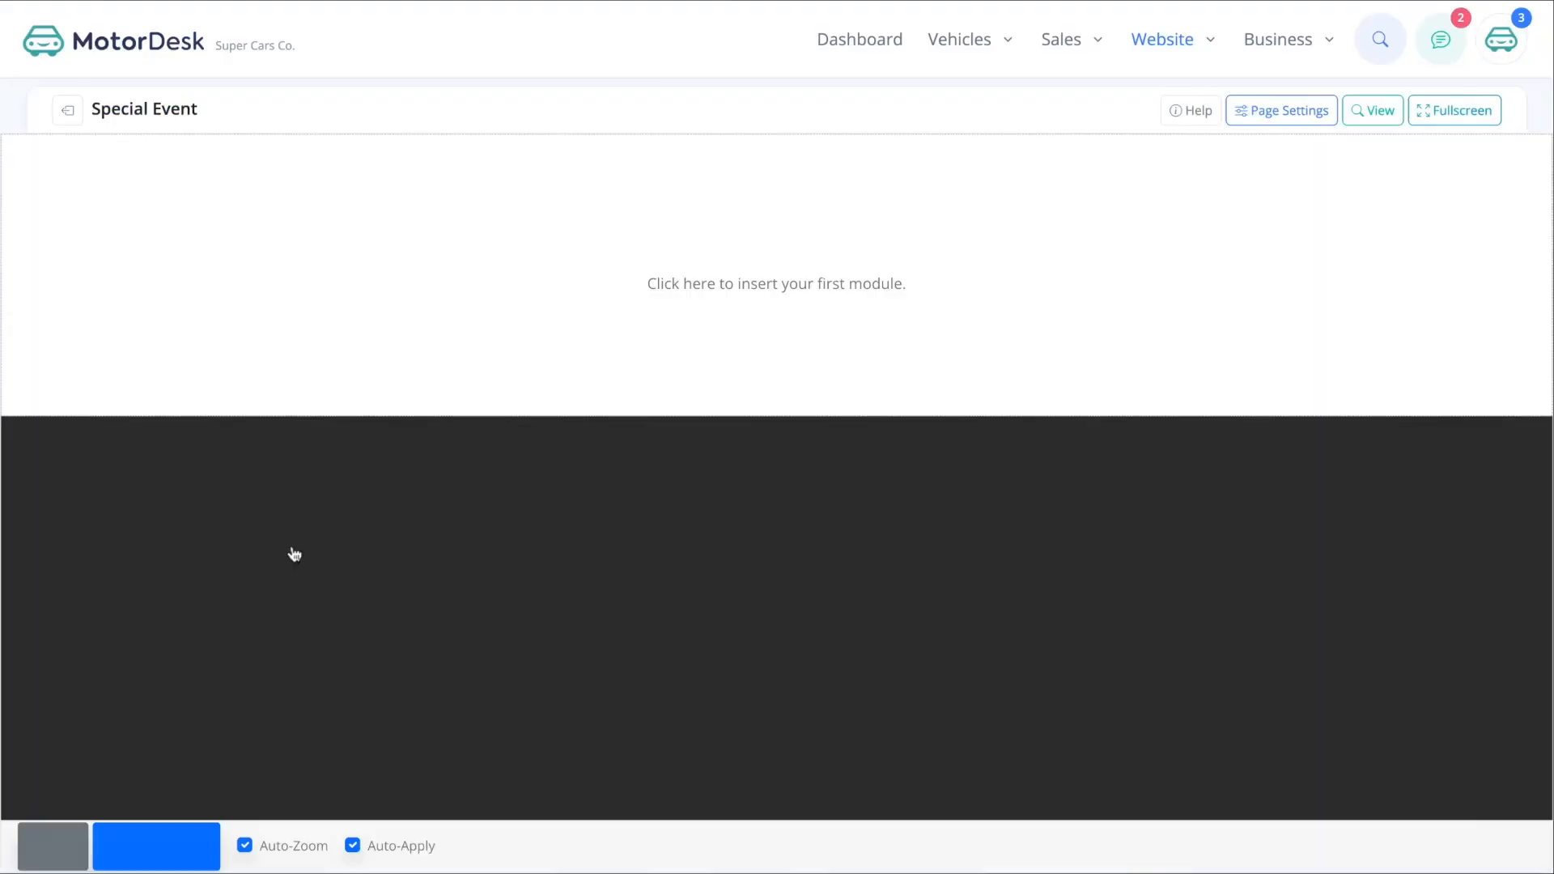
# - Insert a Contact Form module as the page's first module and set its layout to Horizontal
pyautogui.click(711, 300)
pyautogui.click(1322, 172)
pyautogui.write('contact')
pyautogui.click(1144, 446)
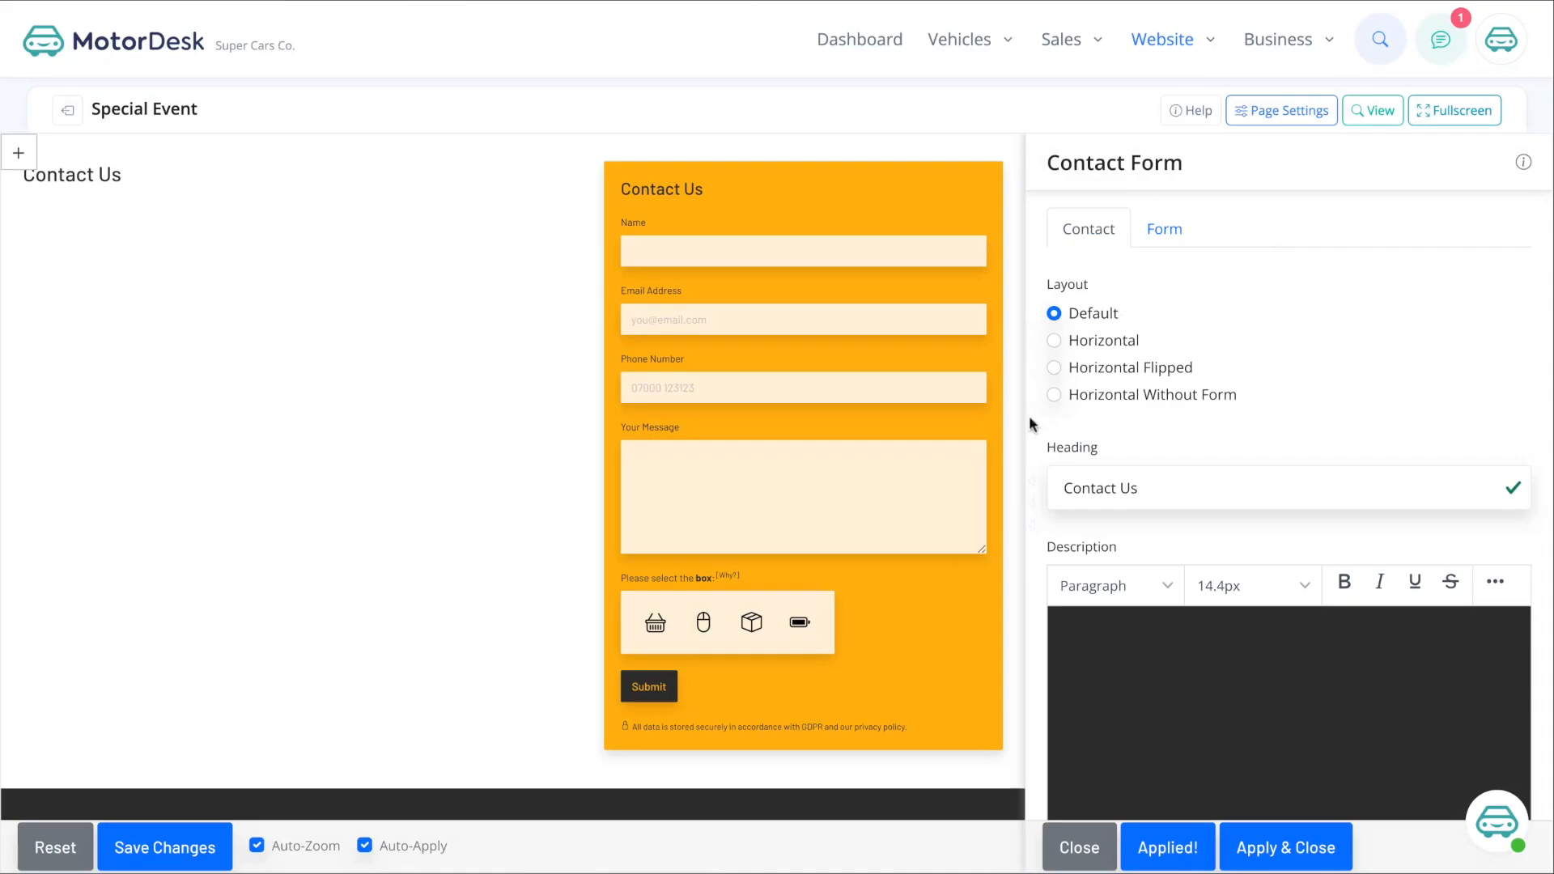
pyautogui.click(1053, 342)
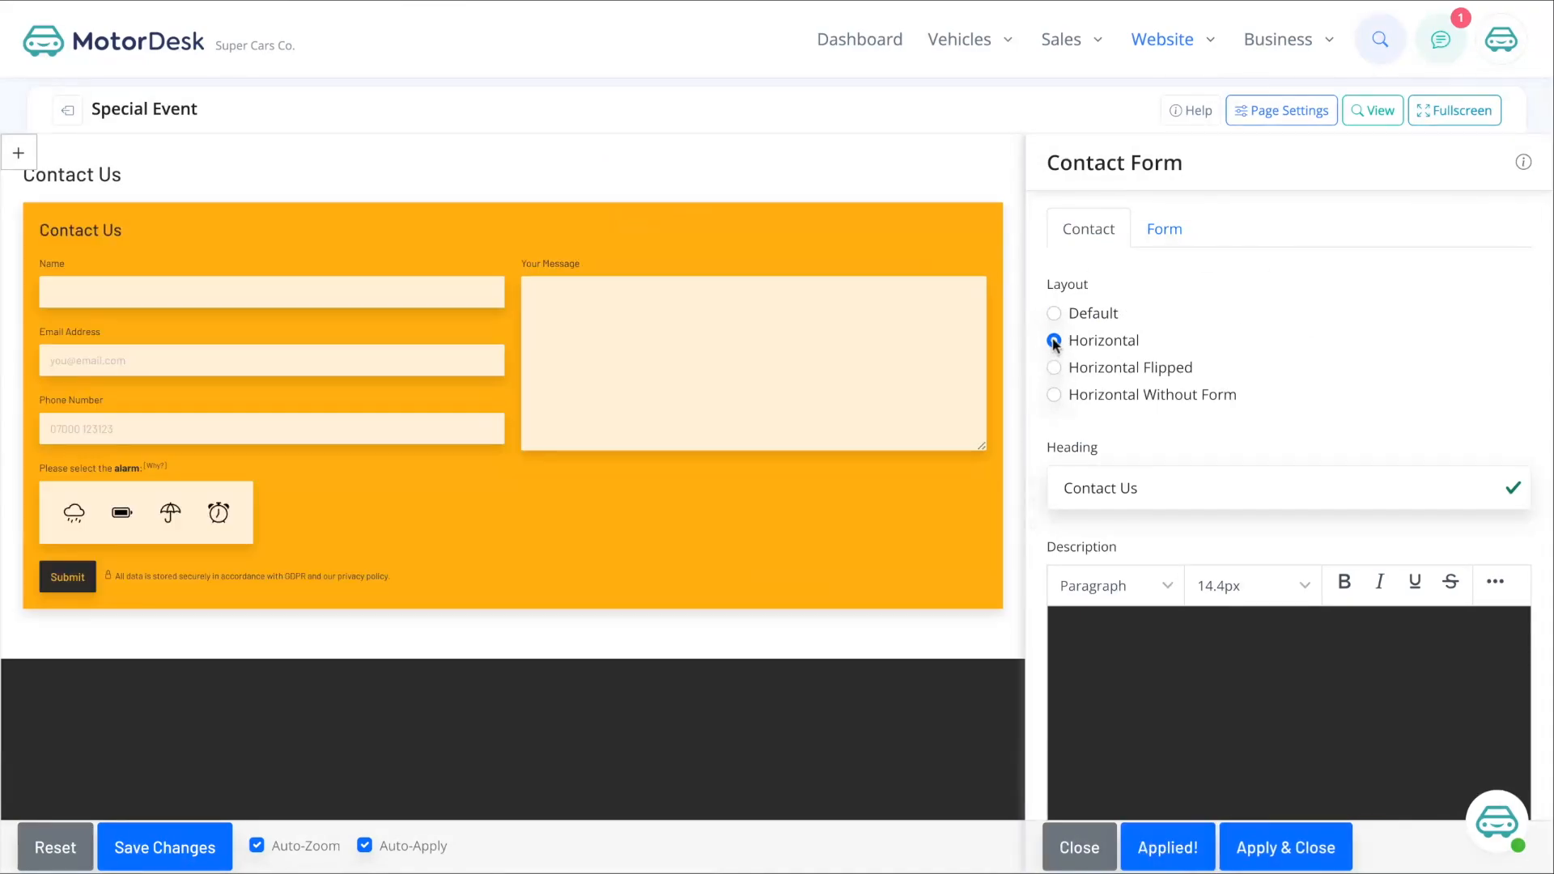
# - Link the contact form's booking settings to the Special Event booking type
pyautogui.click(1187, 234)
pyautogui.scroll(-2, 1214, 485)
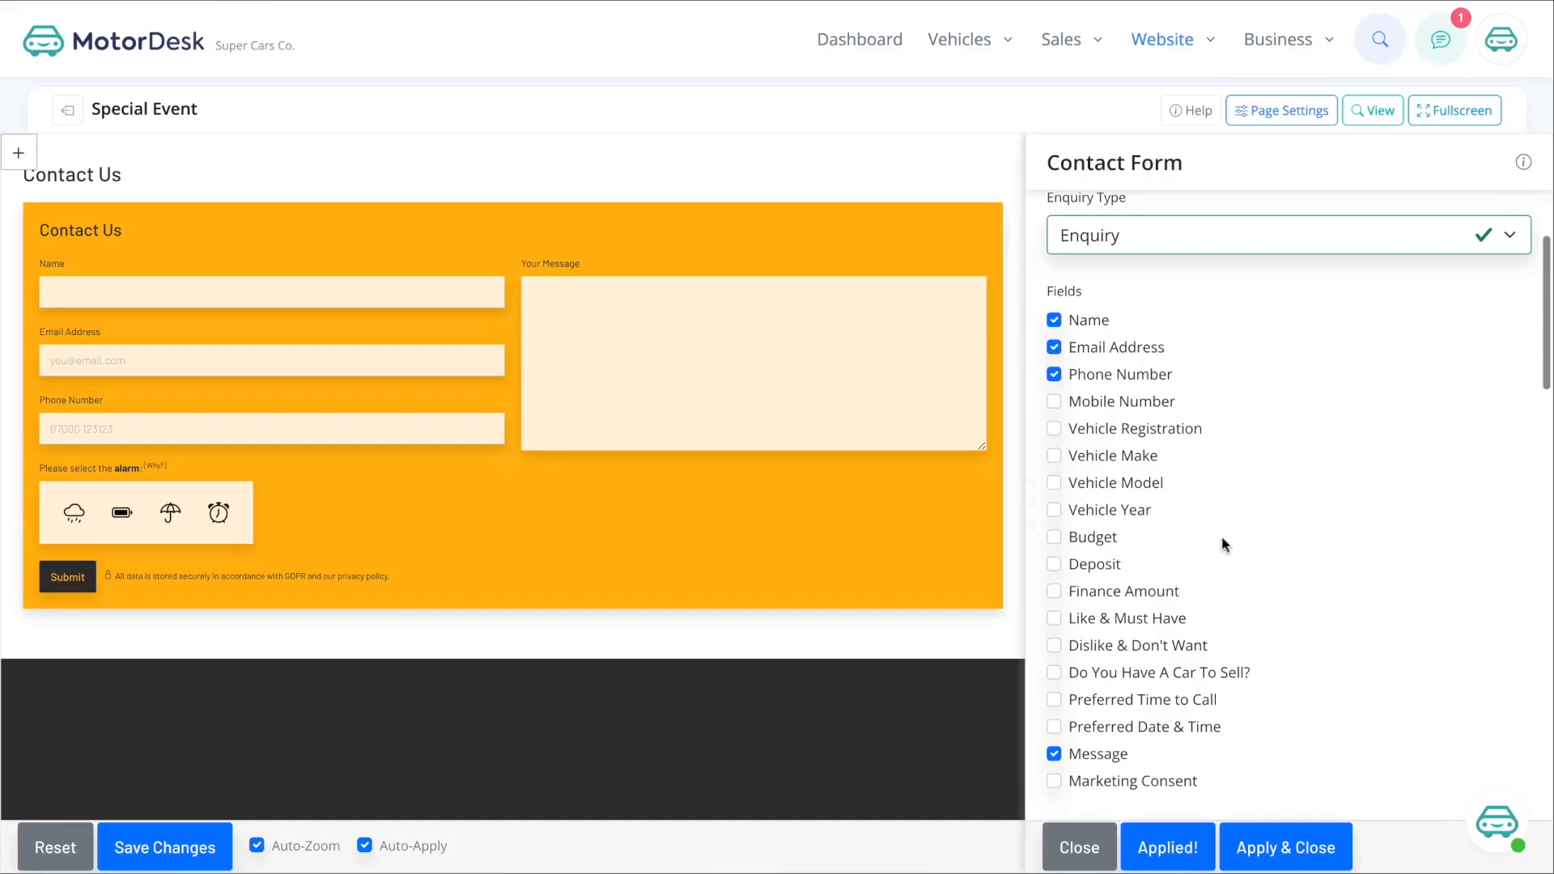
pyautogui.scroll(-4, 1222, 537)
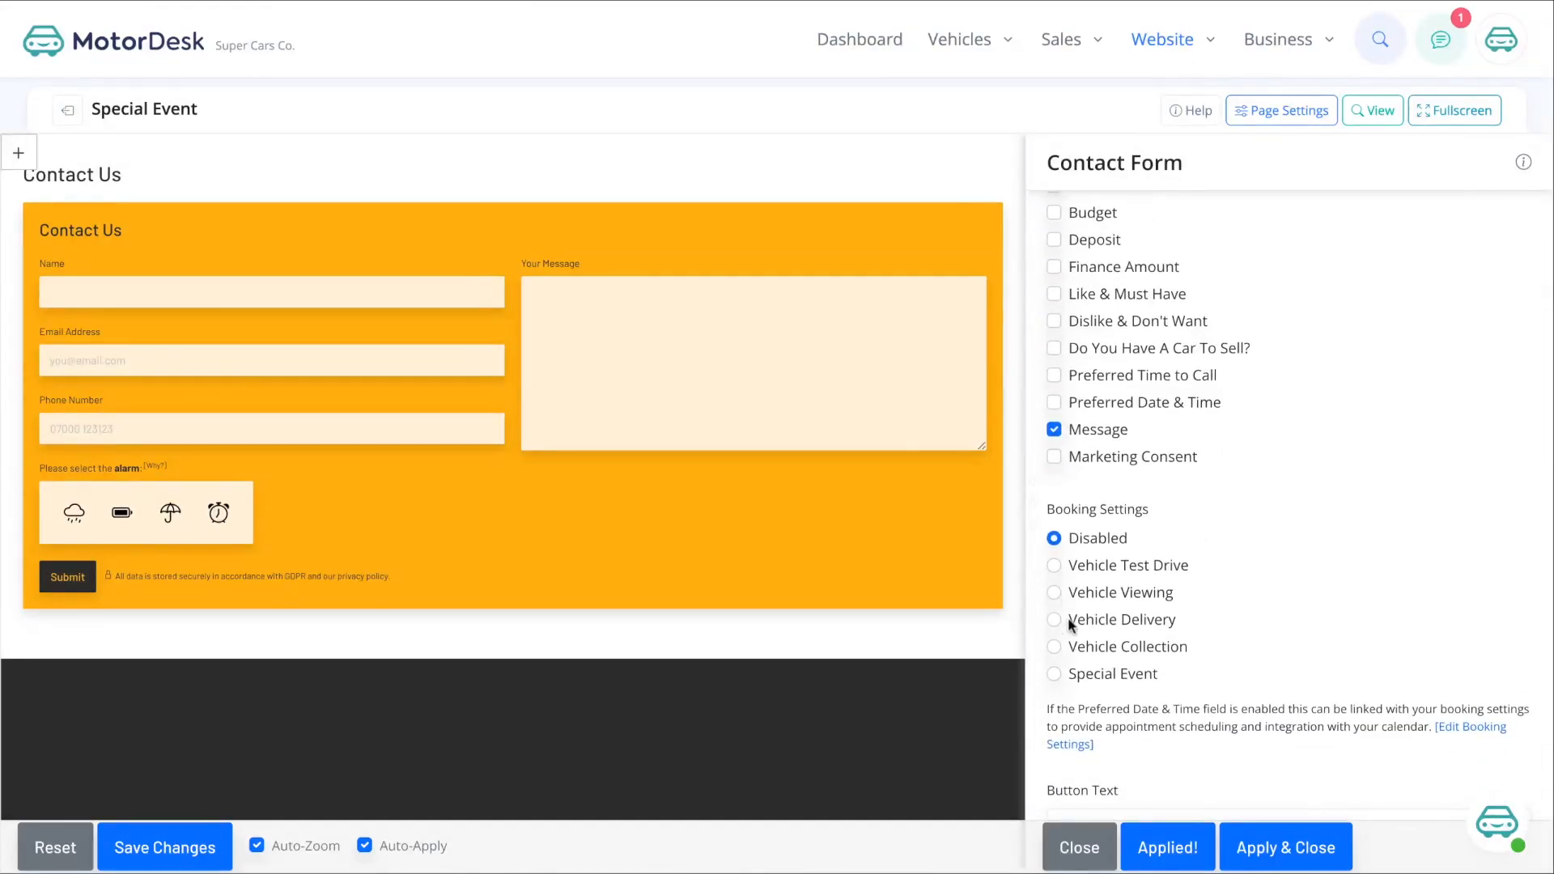
pyautogui.click(1053, 674)
# - Change the form's button text to "Book Special Event"
pyautogui.scroll(-2, 1147, 709)
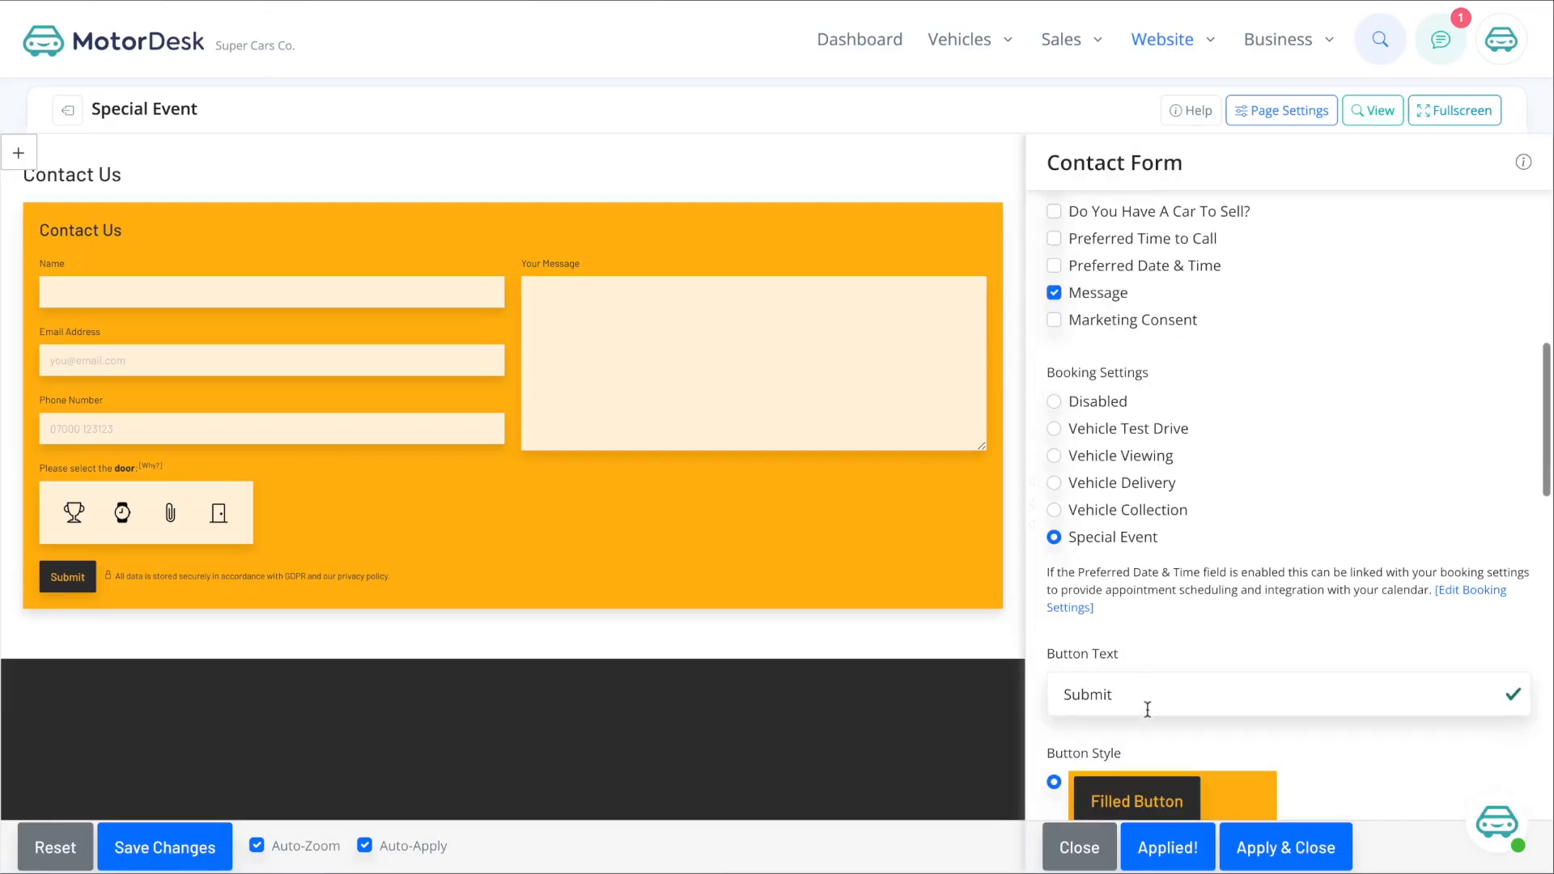
pyautogui.moveTo(1147, 704); pyautogui.dragTo(1027, 645)
pyautogui.write('Bo')
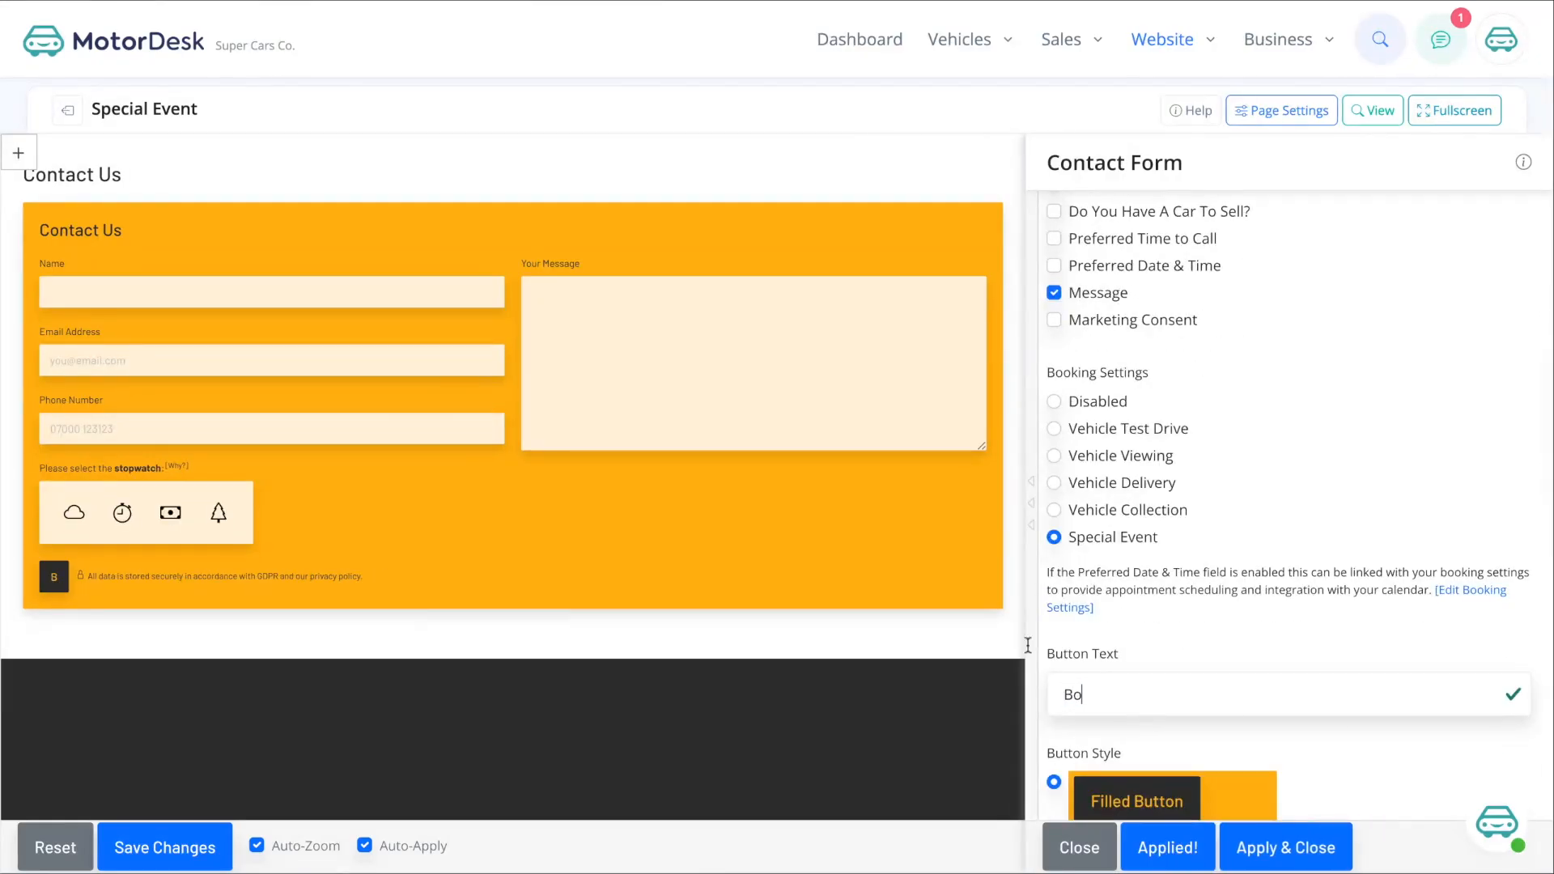
pyautogui.write('ok Special Event')
# - Enable the Preferred Date & Time field on the contact form
pyautogui.scroll(1, 1249, 405)
pyautogui.scroll(2, 1249, 409)
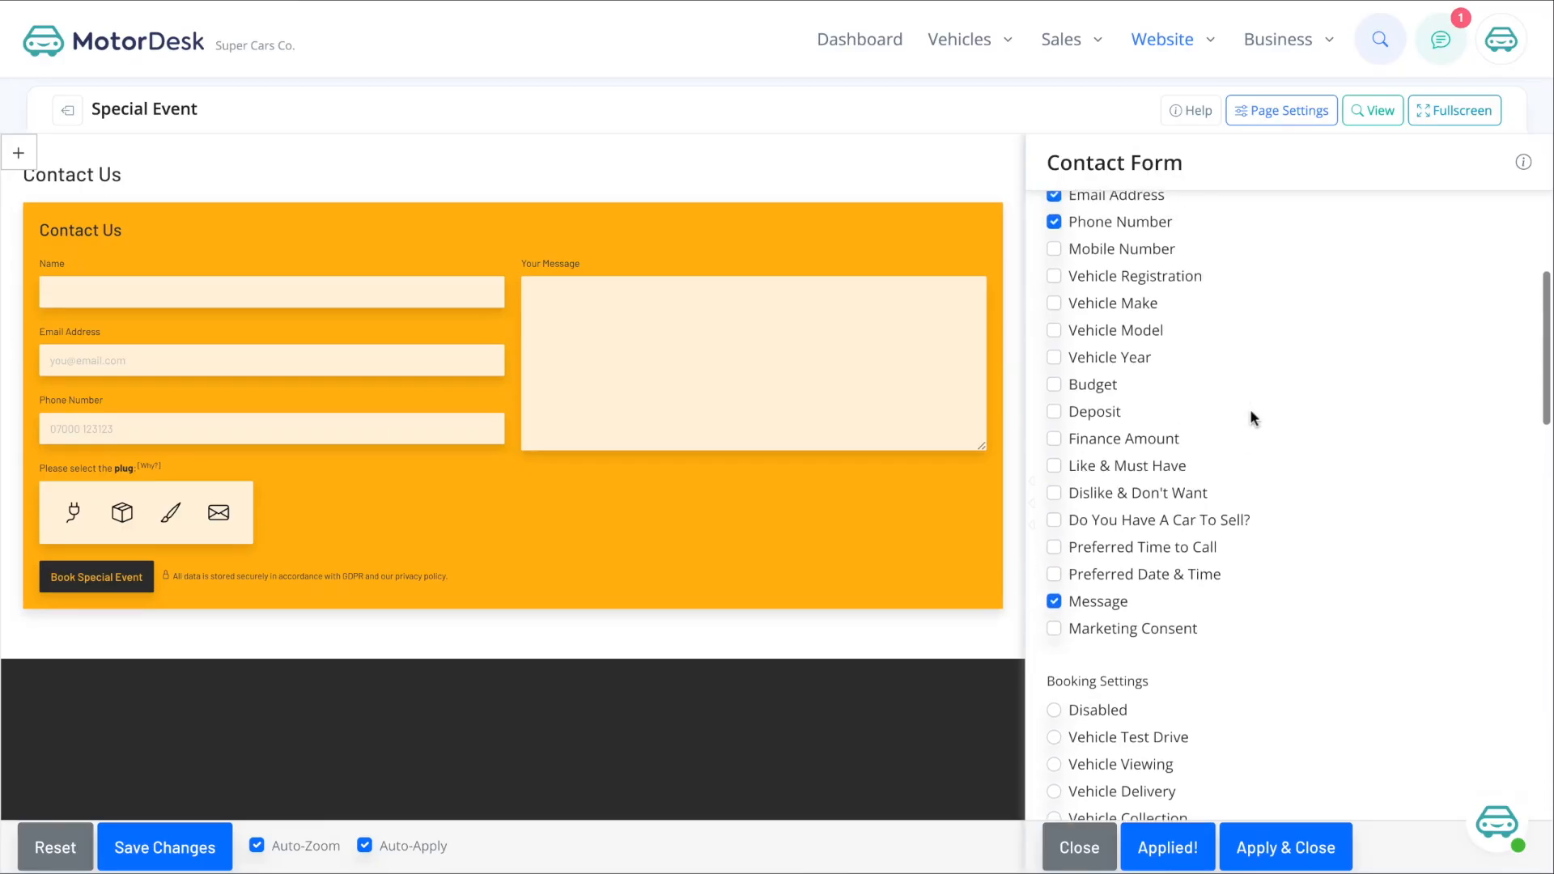
pyautogui.click(1096, 573)
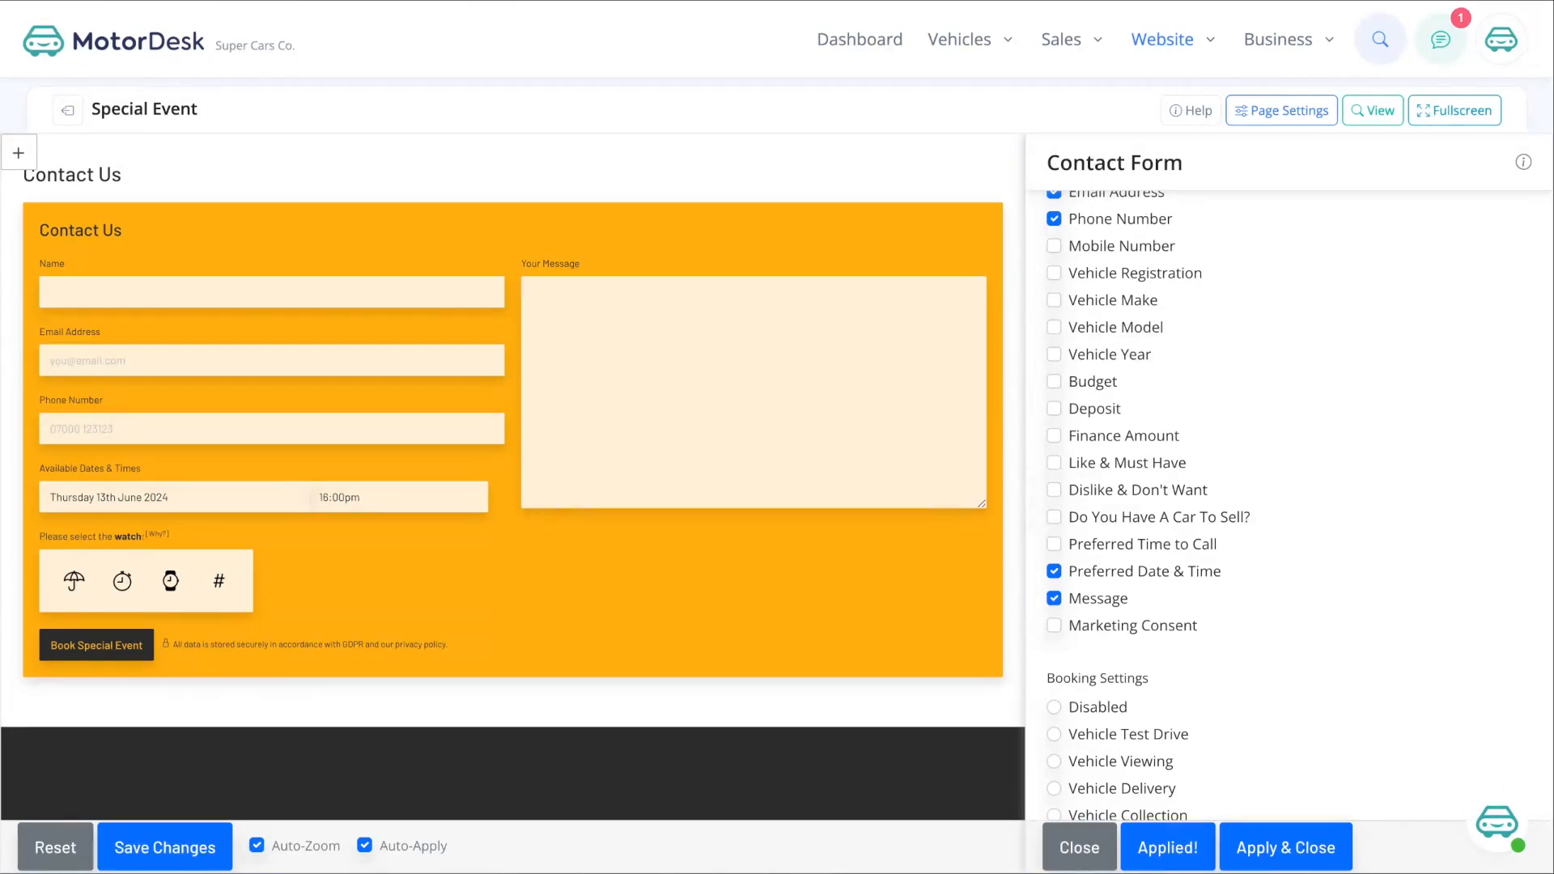
# - Change the contact form's layout to Default
pyautogui.scroll(5, 1266, 478)
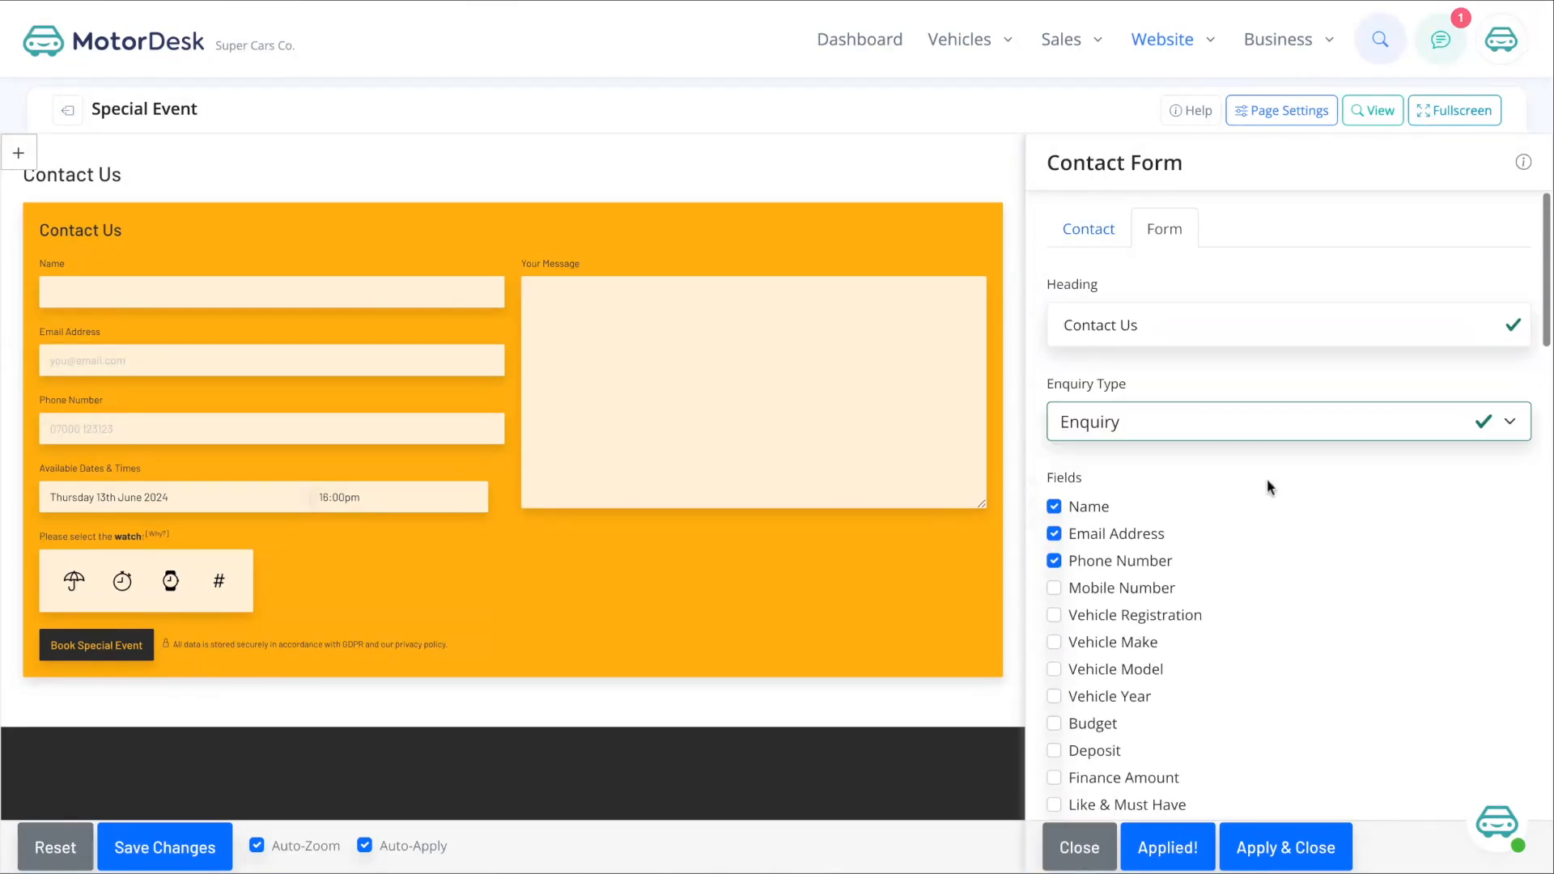
pyautogui.click(1086, 239)
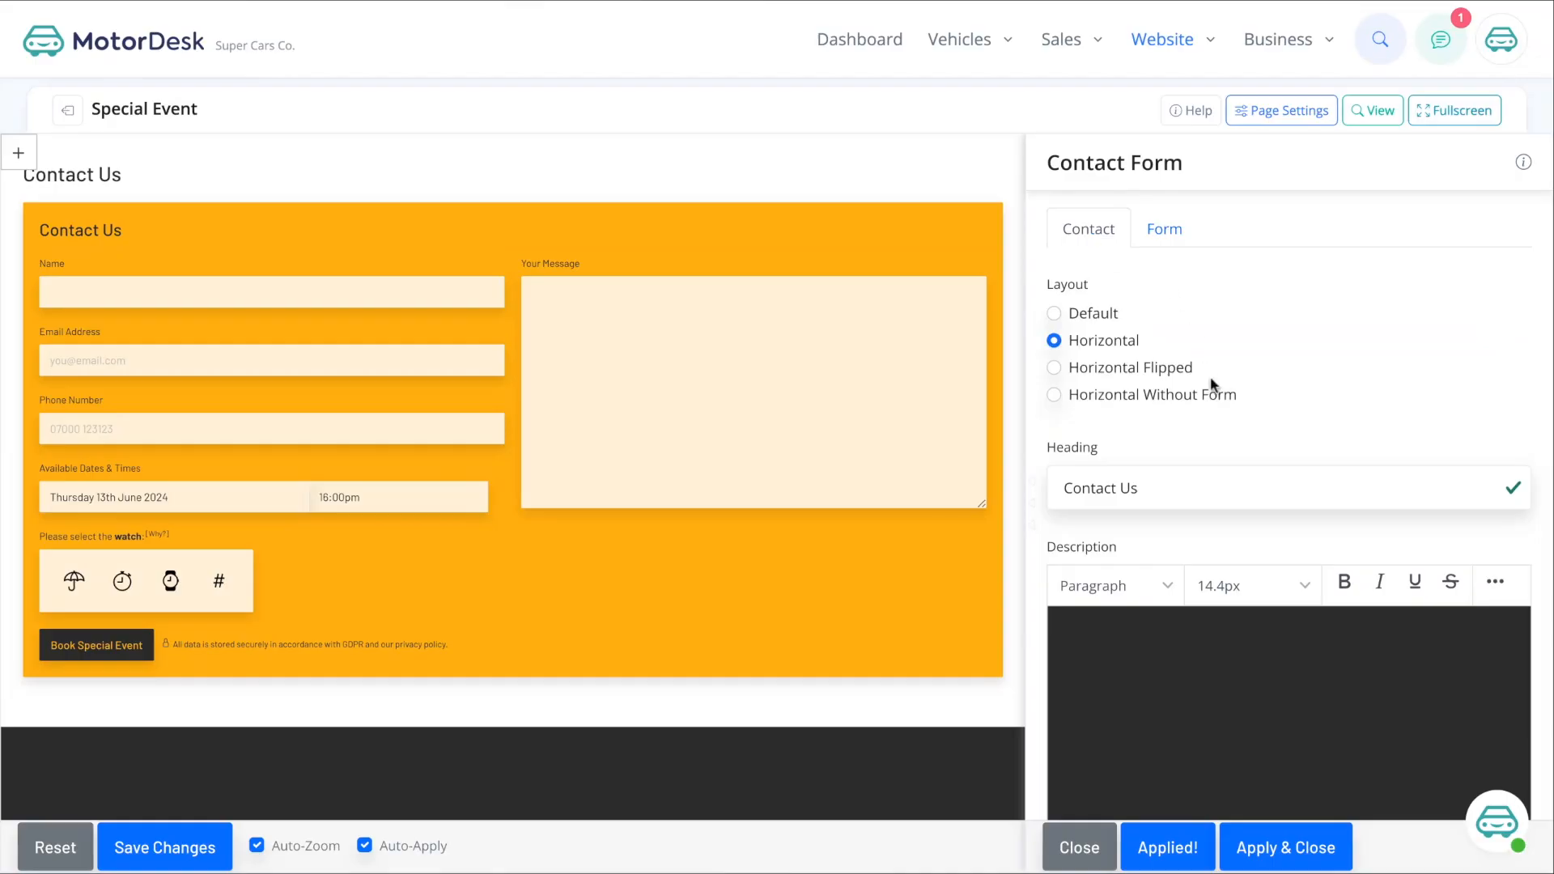
pyautogui.click(1054, 314)
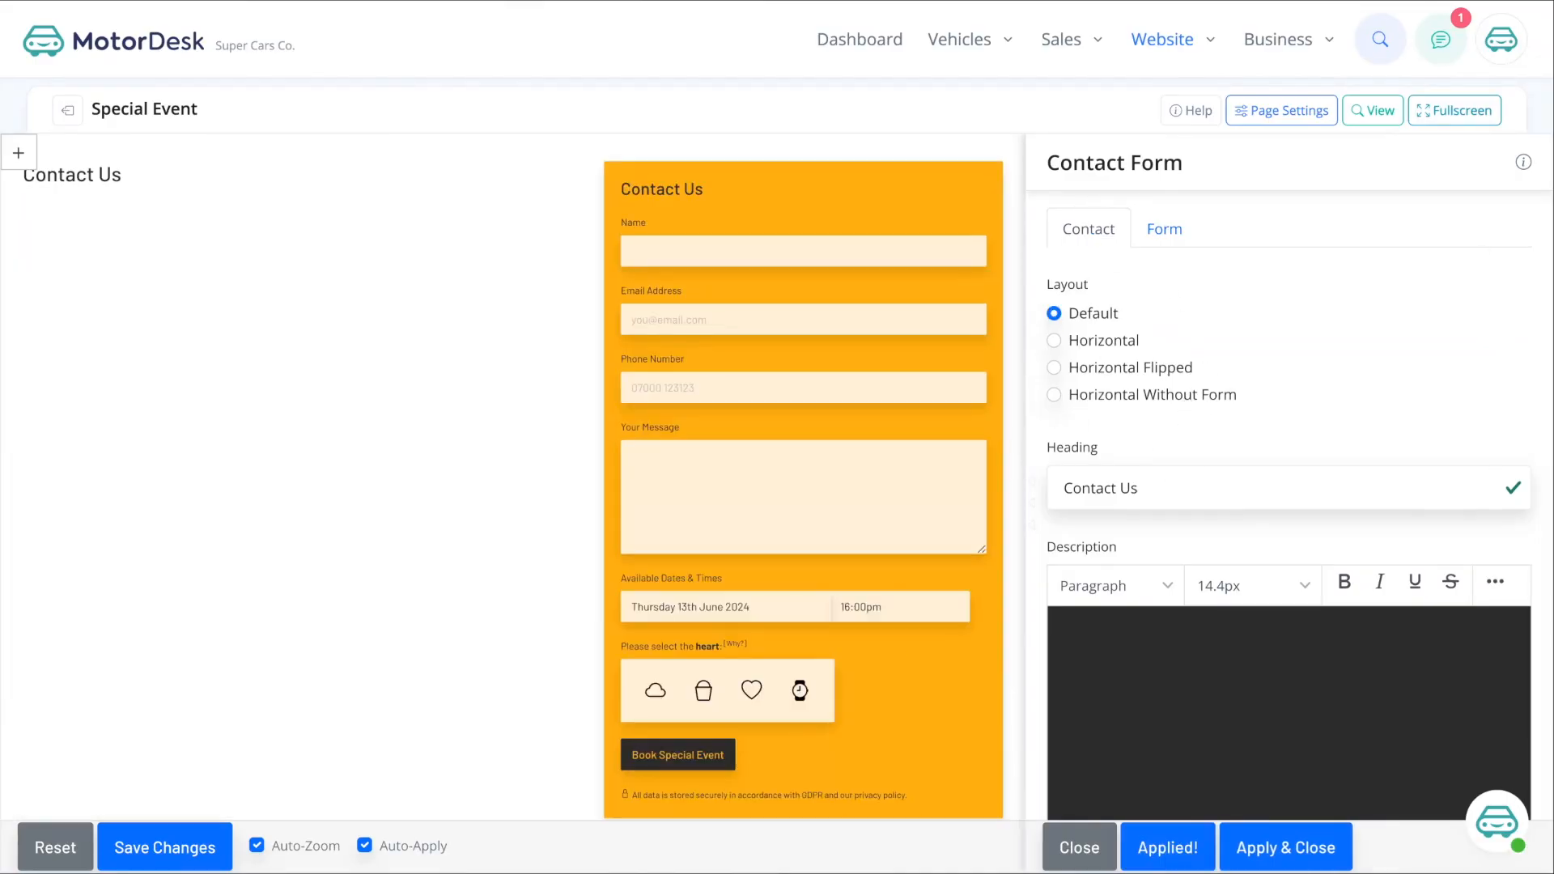
# - Fill the contact description with the dealer event's promotional text and set its heading to "Our Special Event"
pyautogui.click(1155, 656)
pyautogui.scroll(-1, 1154, 659)
pyautogui.scroll(-5, 1153, 660)
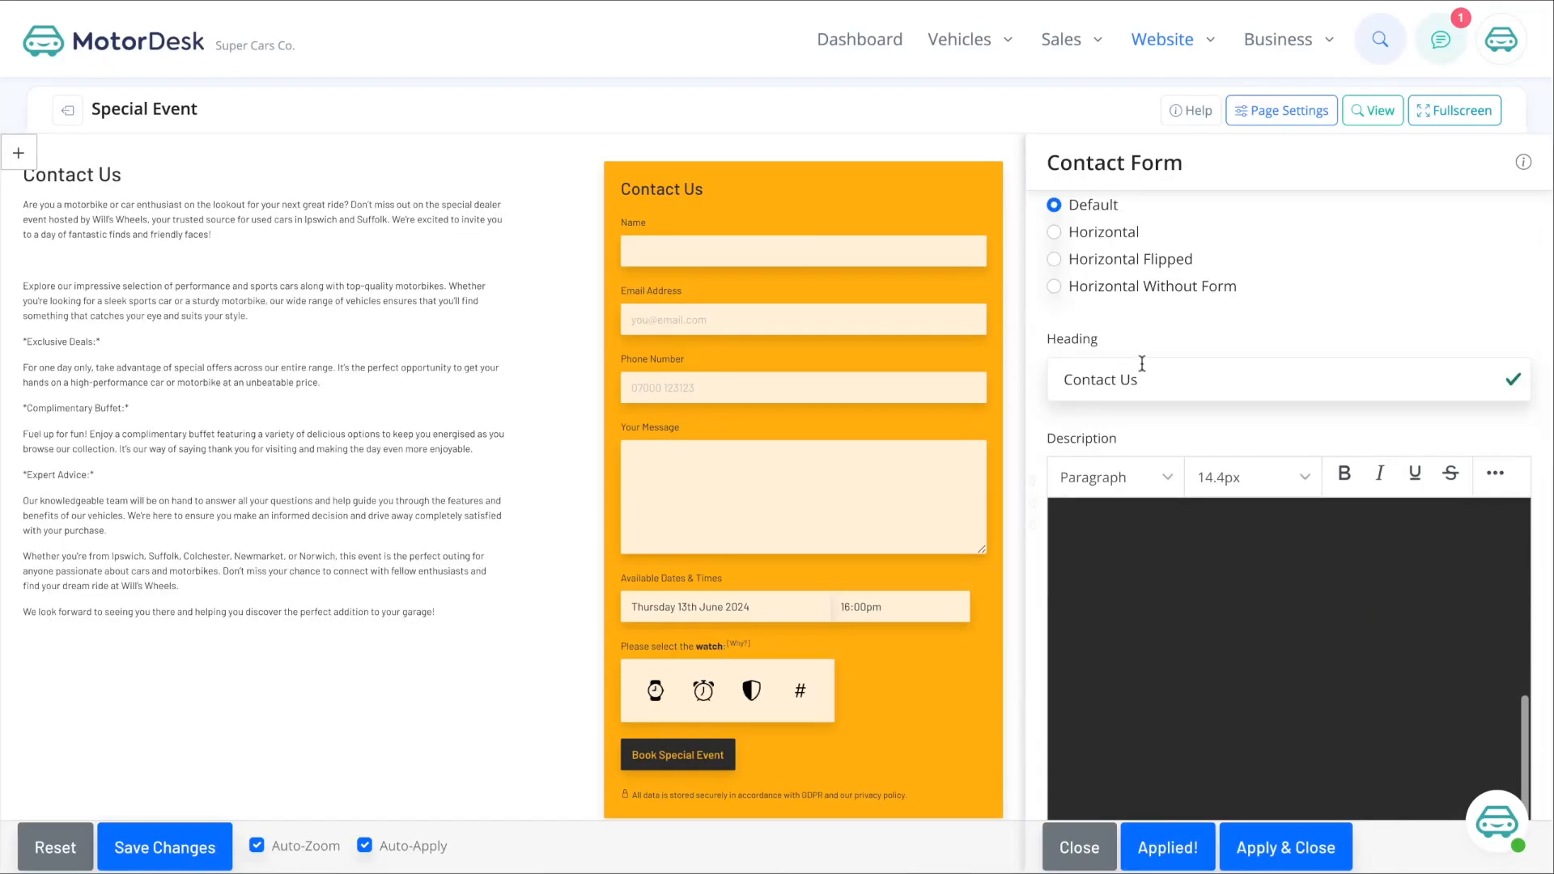
pyautogui.moveTo(1141, 377); pyautogui.dragTo(897, 343)
pyautogui.write('Our Special ')
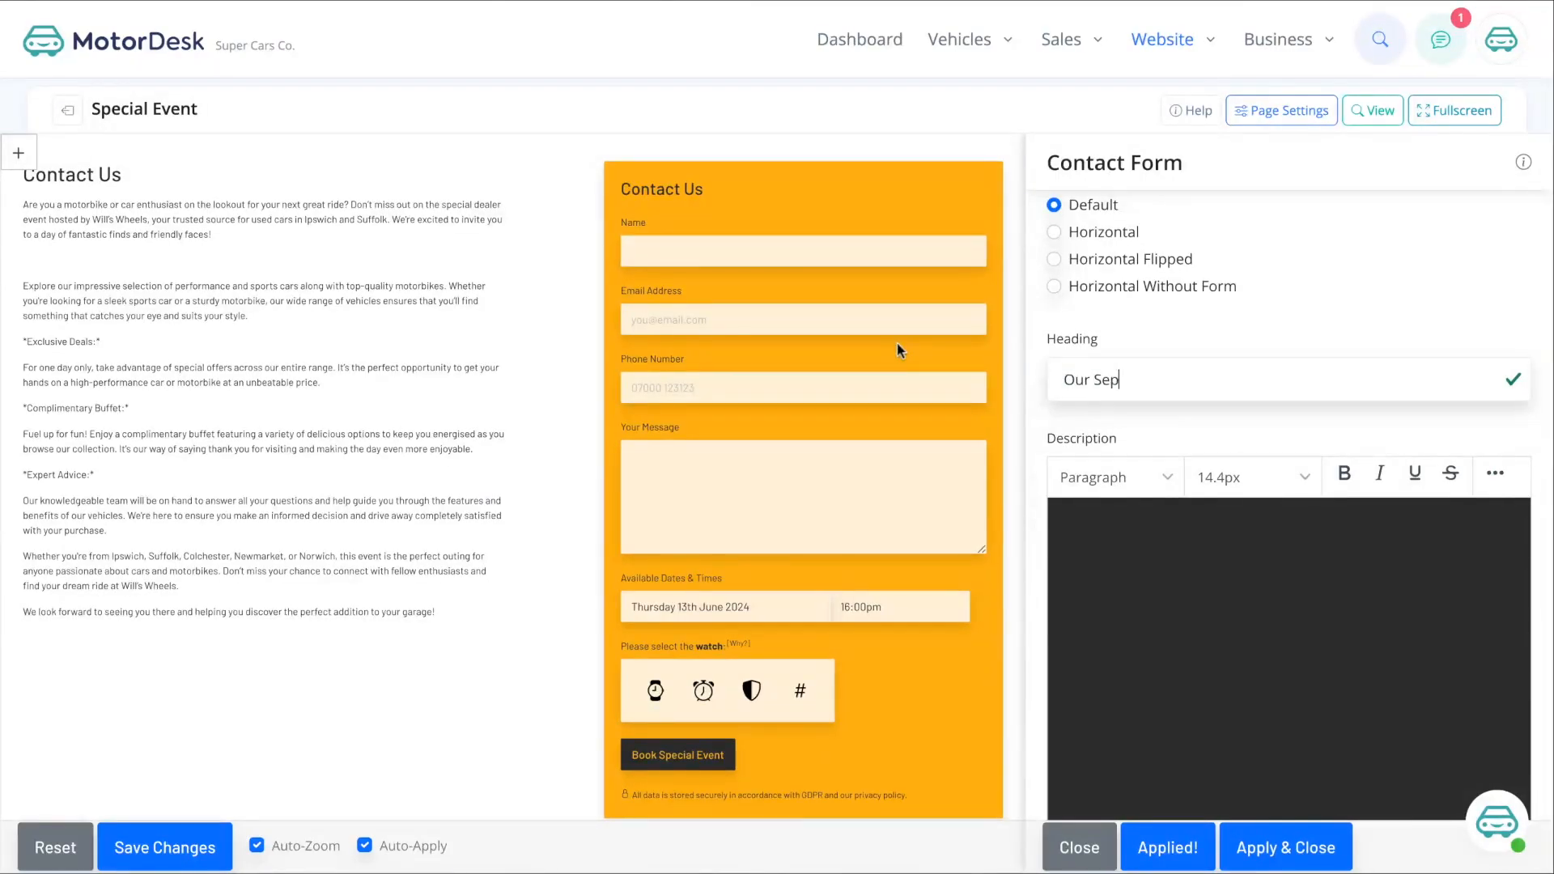
pyautogui.write('Event')
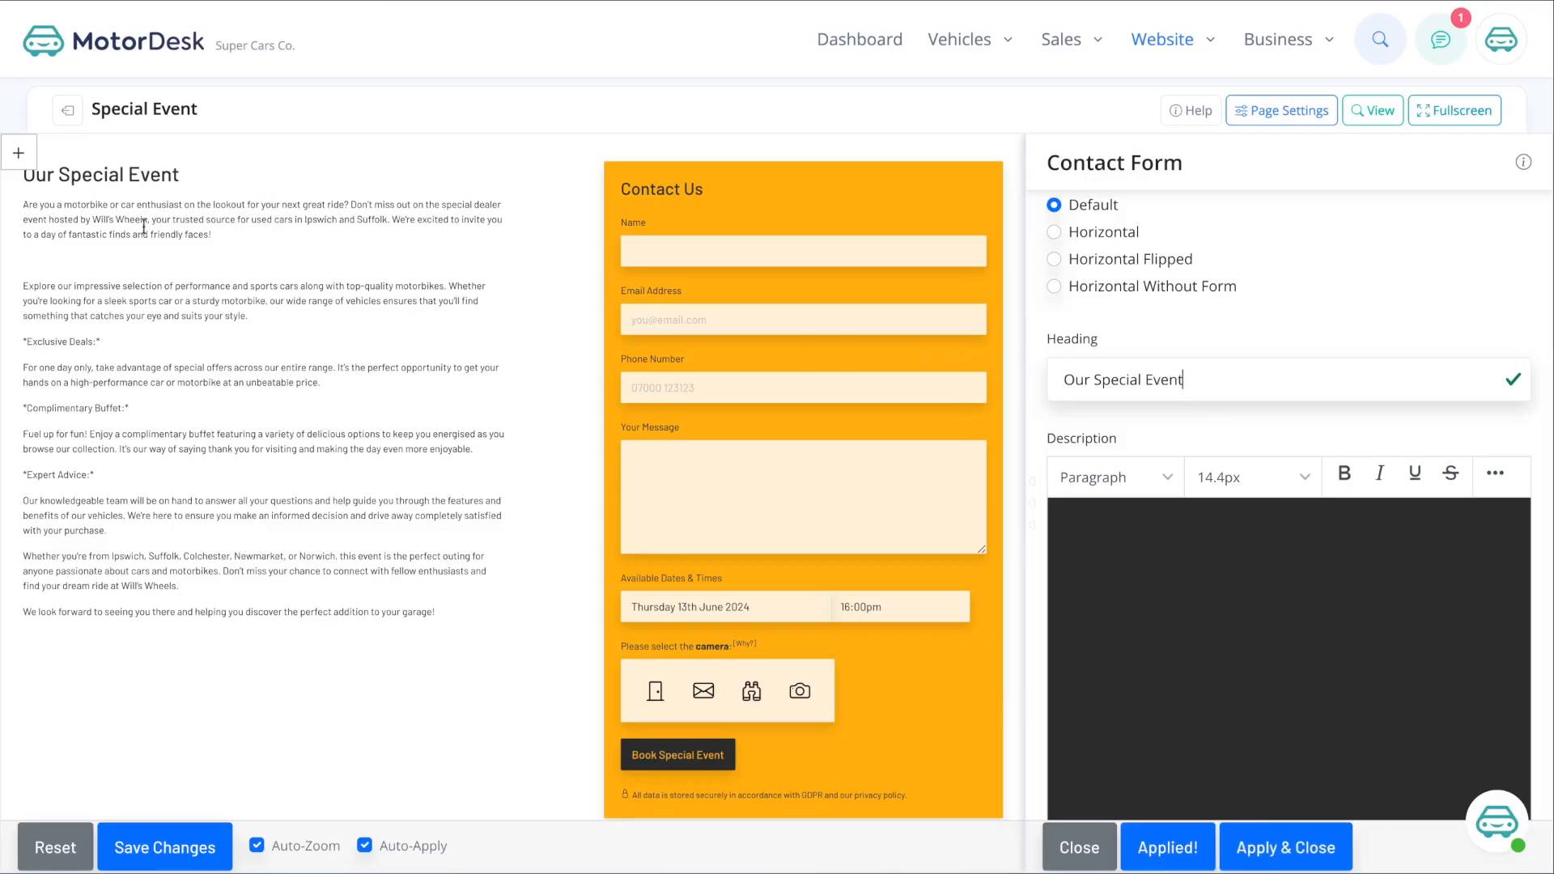
# - Set the heading of the form itself to "Book Special Event"
pyautogui.scroll(2, 1074, 302)
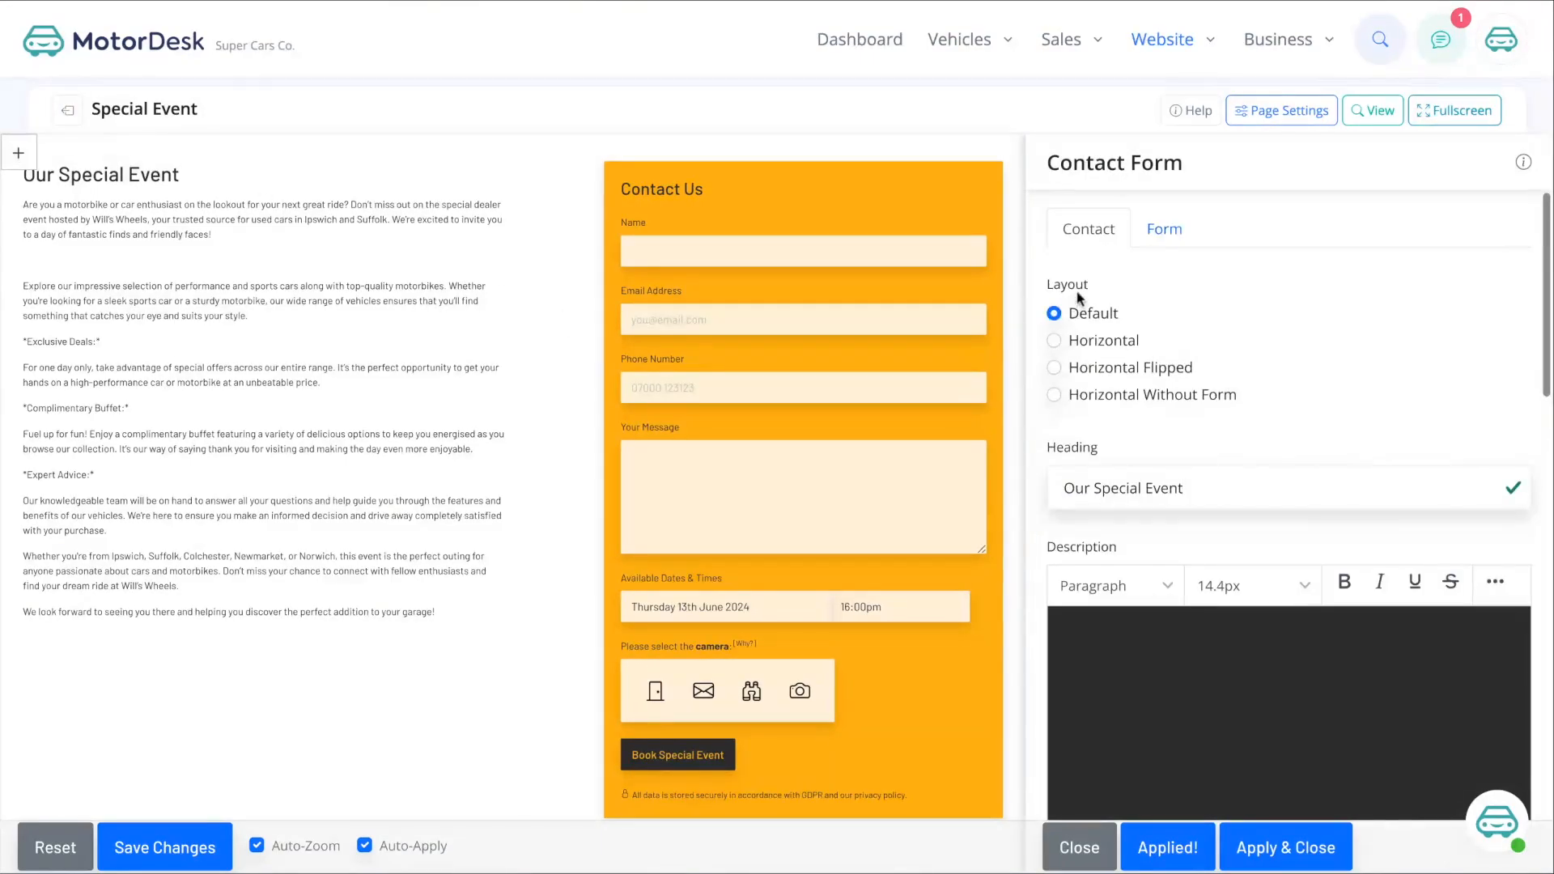
pyautogui.click(1157, 229)
pyautogui.moveTo(1152, 330); pyautogui.dragTo(978, 293)
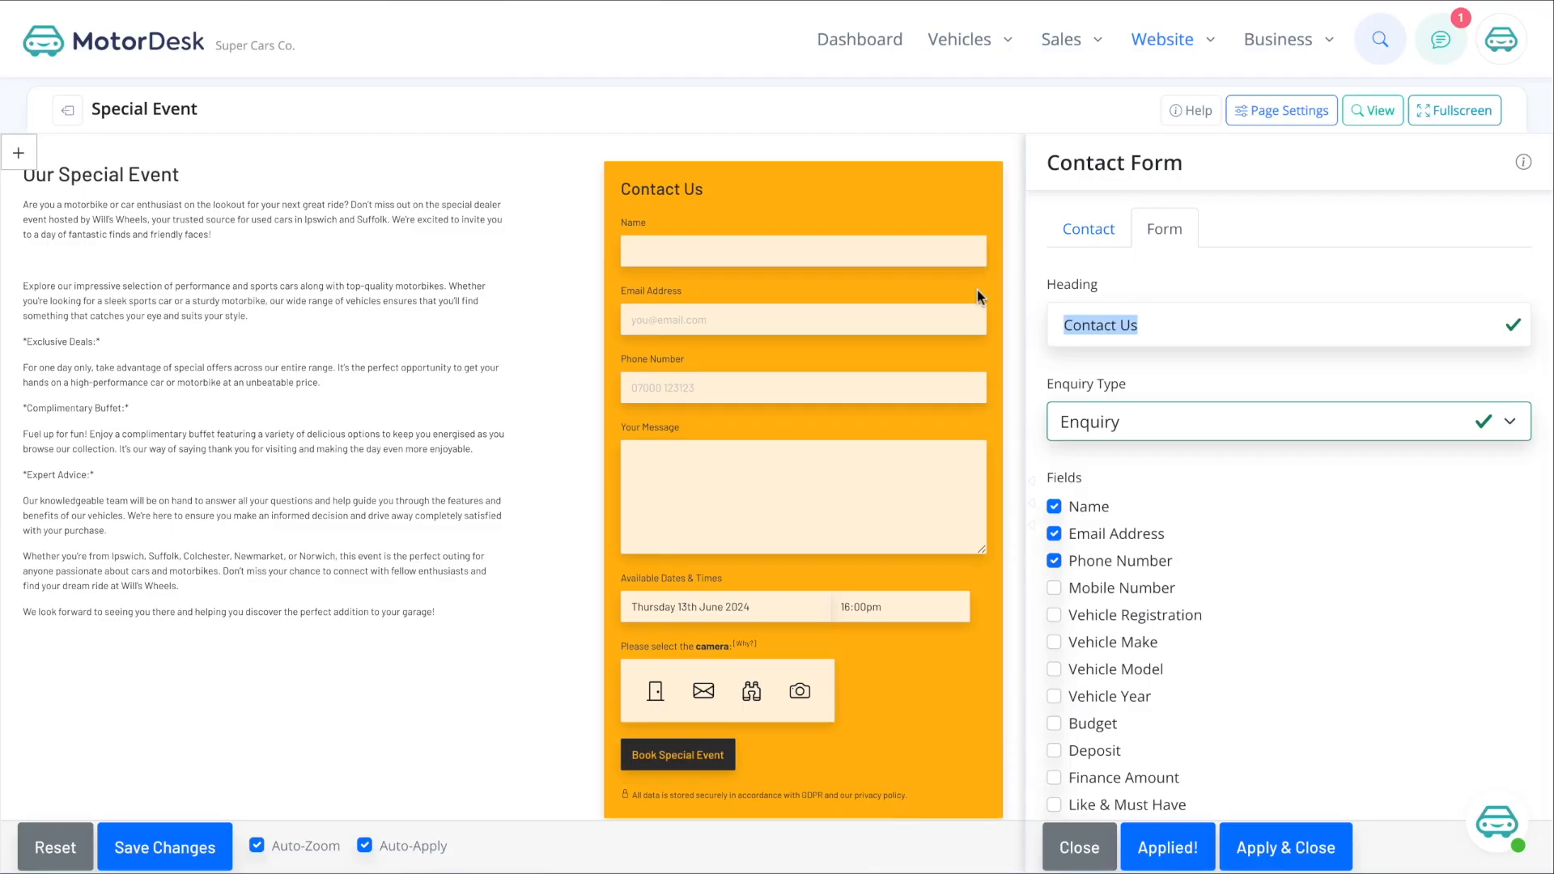
pyautogui.write('Book Special Event')
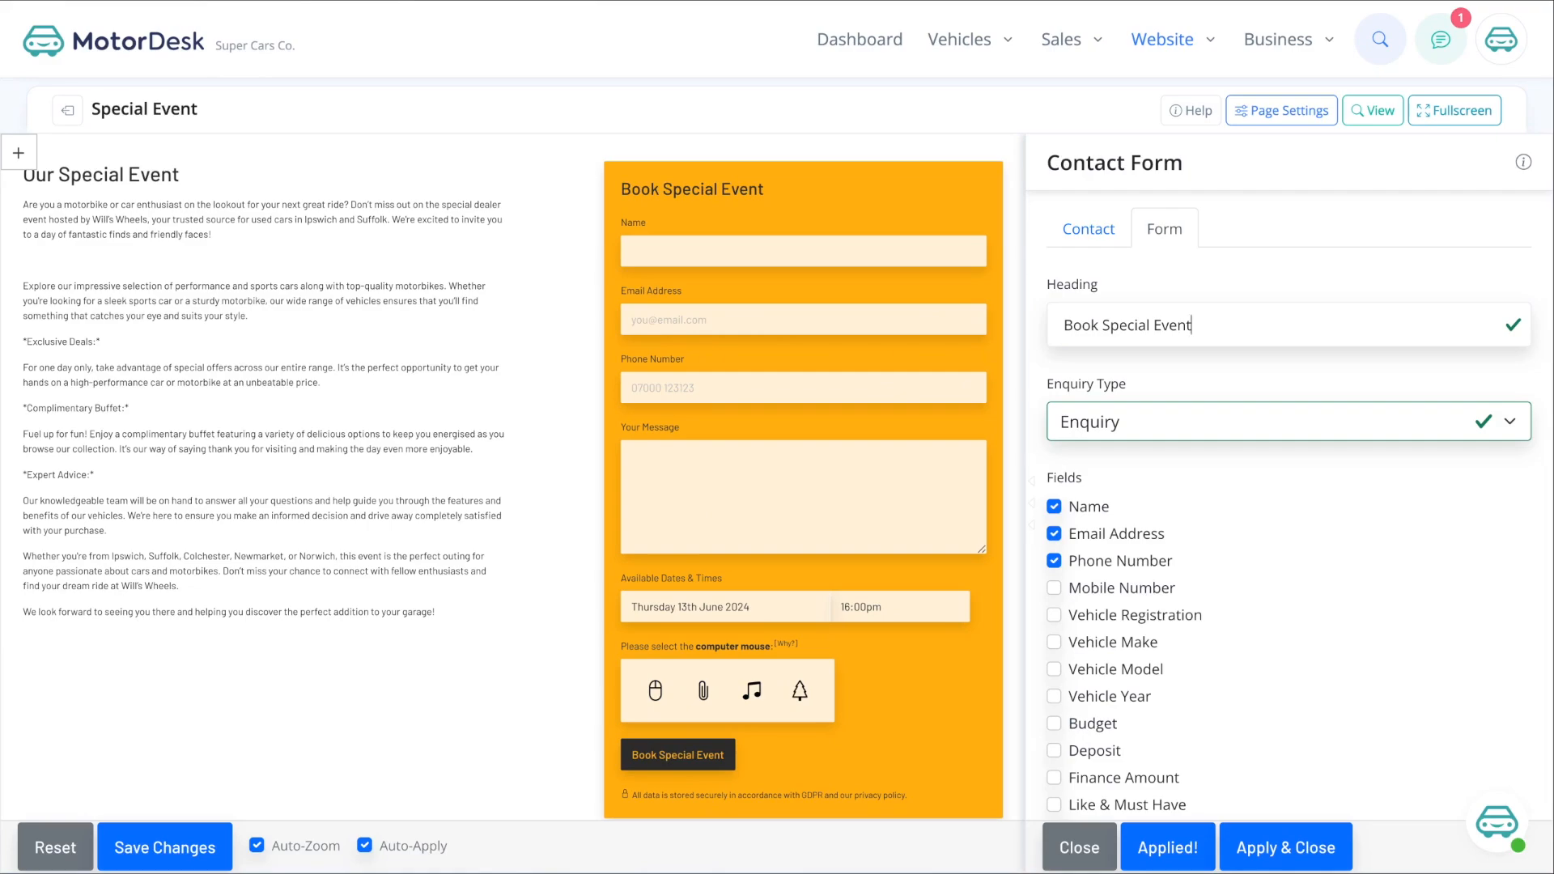
# - Add the "Do You Have A Car To Sell?" field to the form
pyautogui.scroll(-3, 1238, 624)
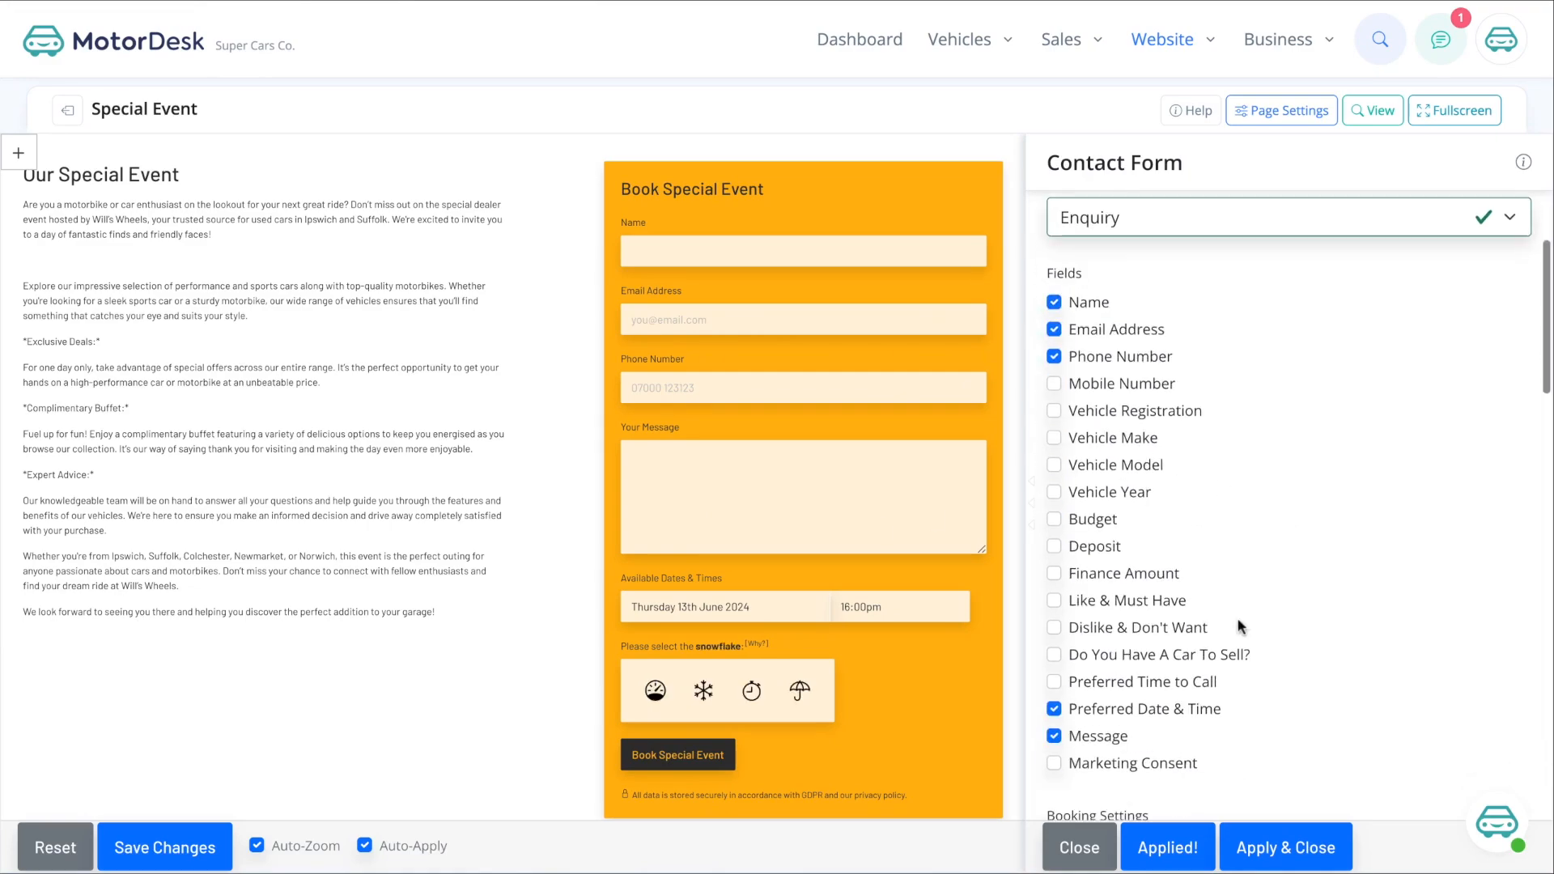
pyautogui.click(1147, 658)
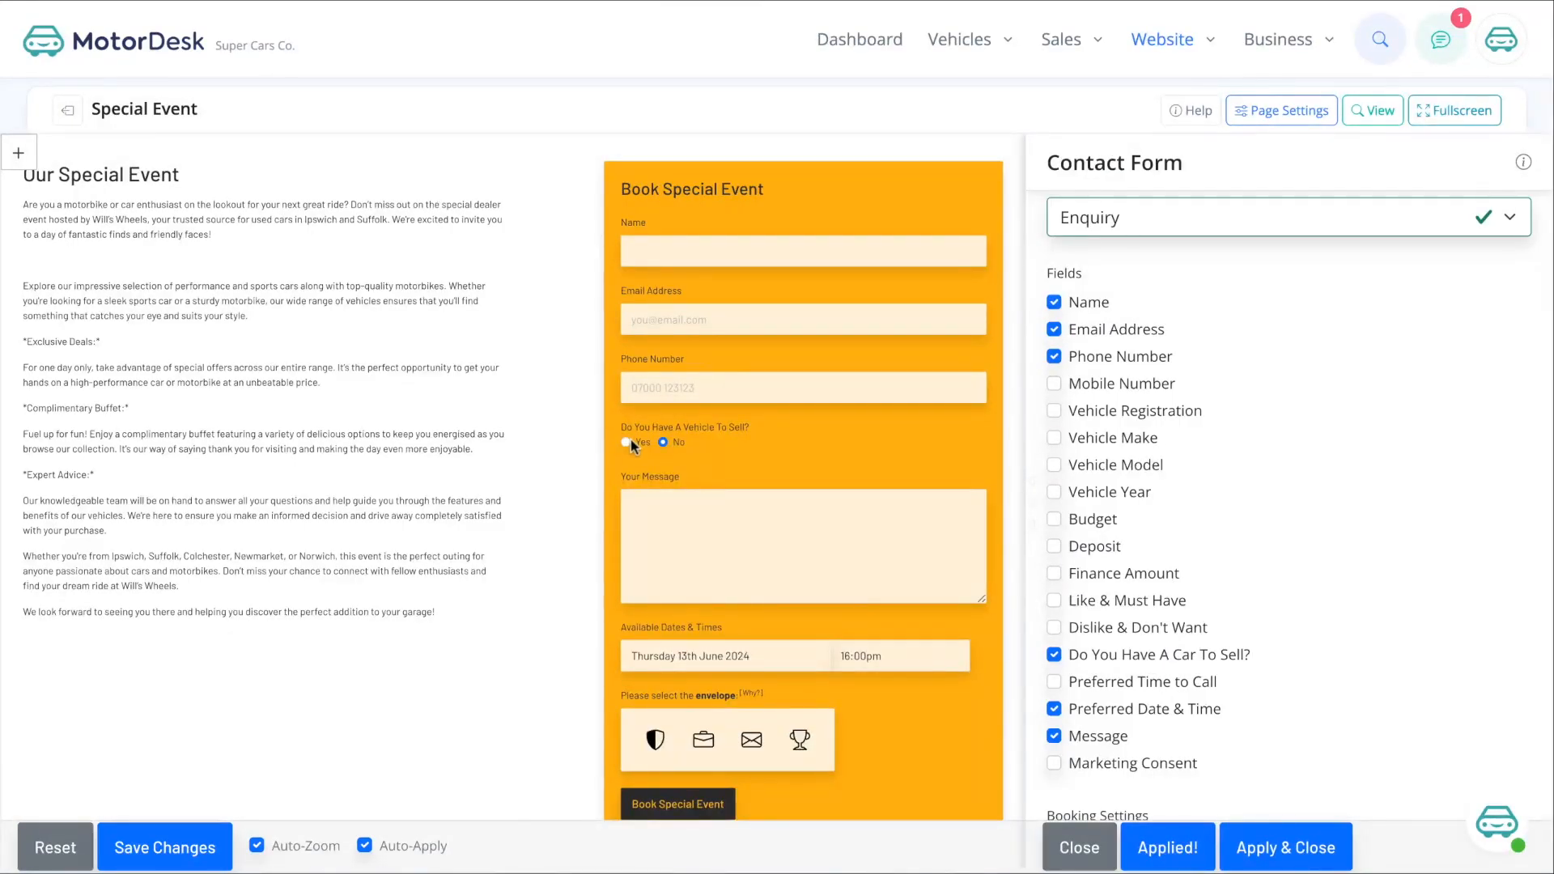
pyautogui.scroll(5, 1349, 545)
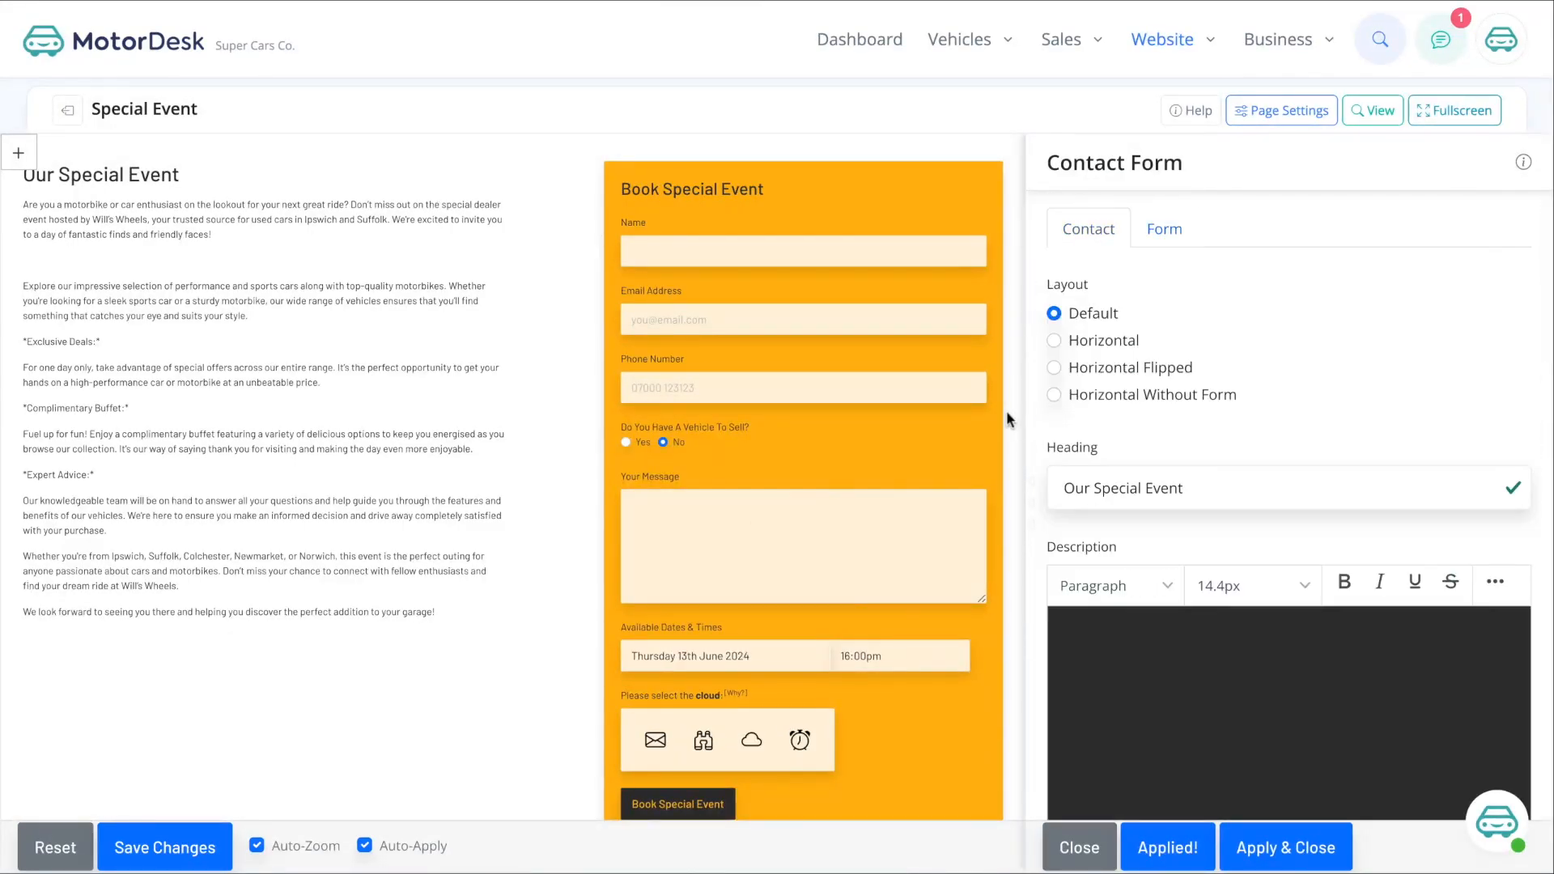
# - On the live Special Event page, choose Monday 24th June 2024 at 14:00pm as the appointment date and time
pyautogui.scroll(-1, 753, 409)
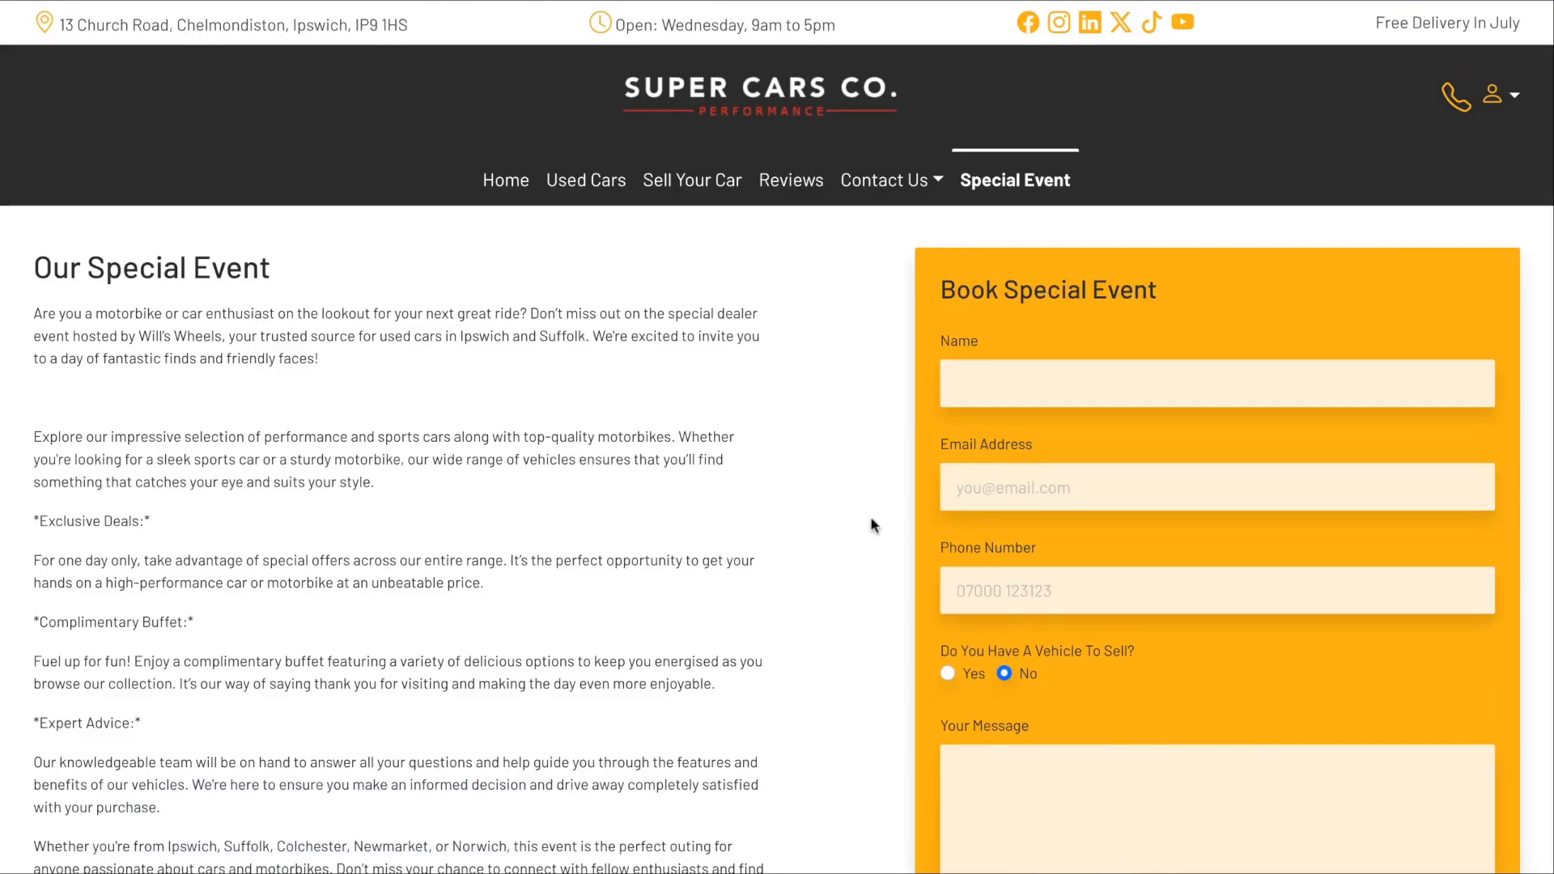
pyautogui.scroll(-4, 871, 517)
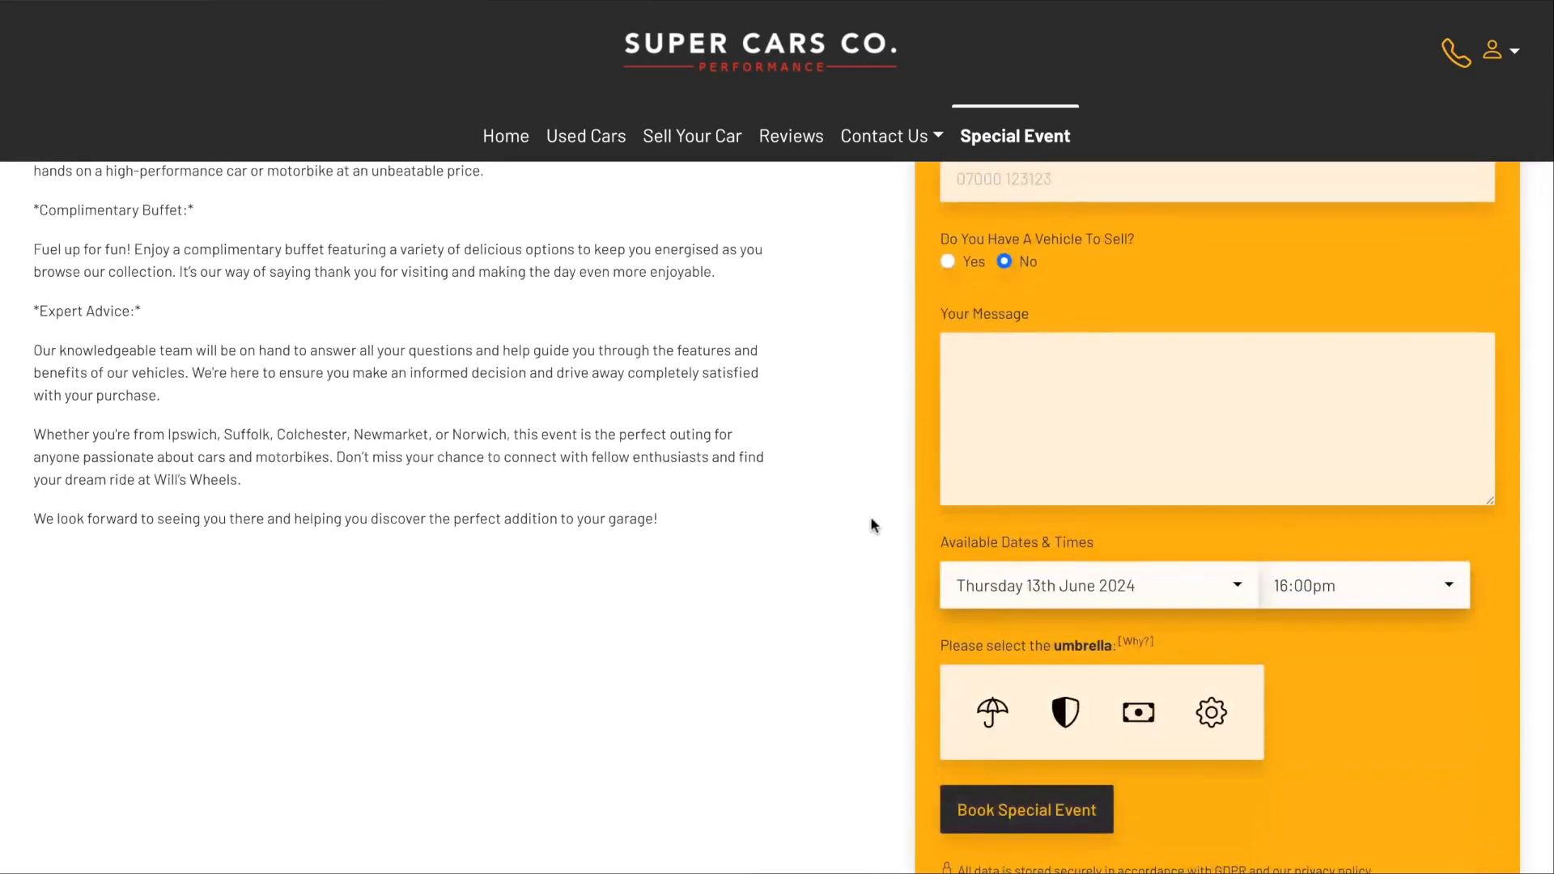
pyautogui.click(1089, 595)
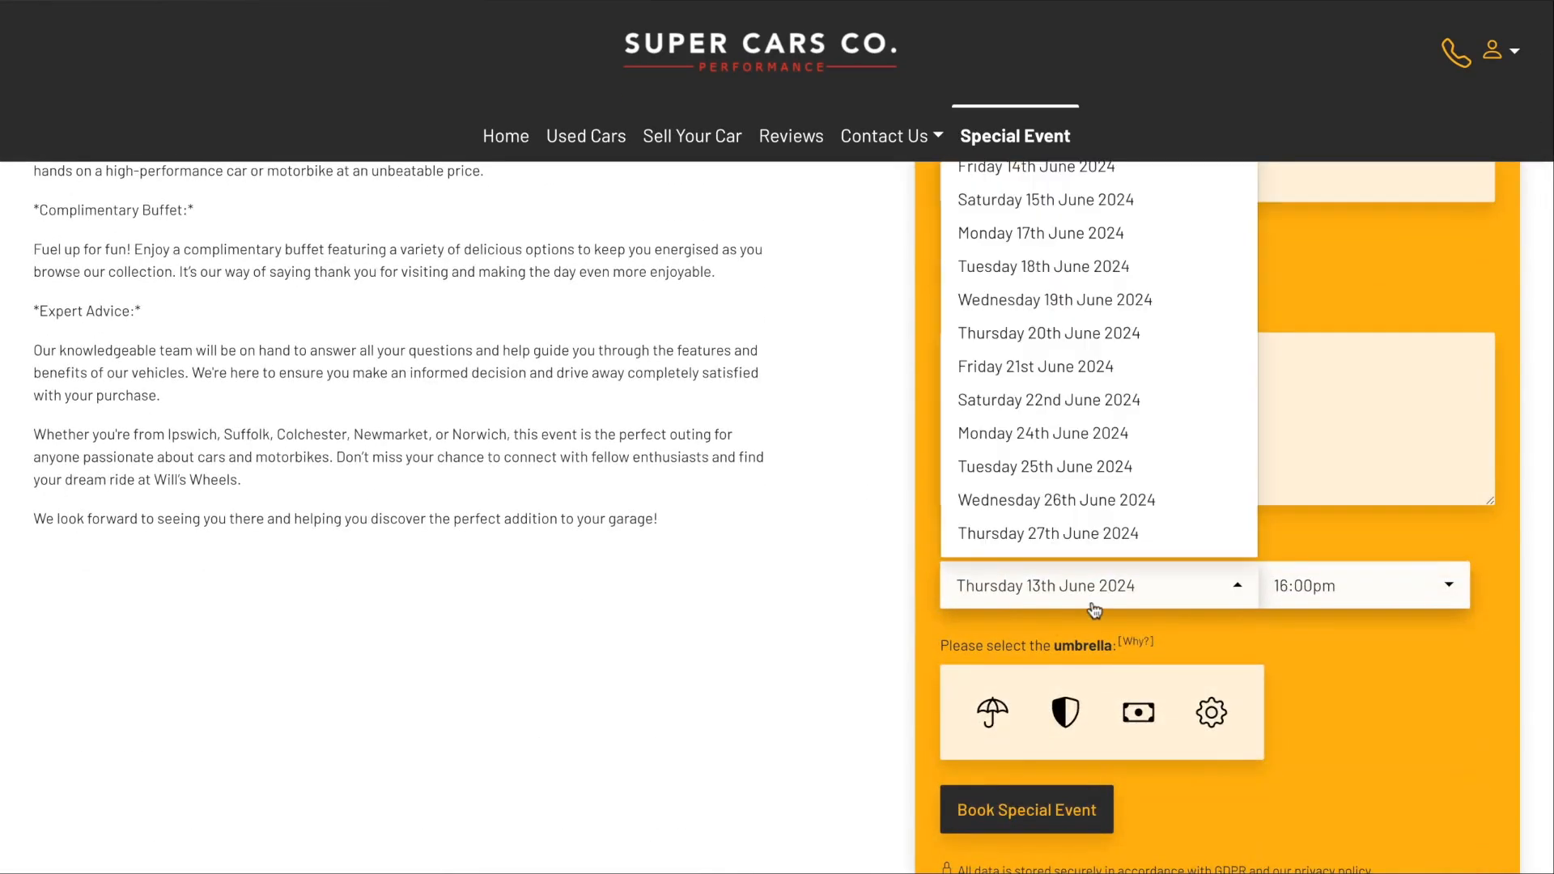
pyautogui.click(1056, 431)
pyautogui.click(1313, 581)
pyautogui.click(1337, 467)
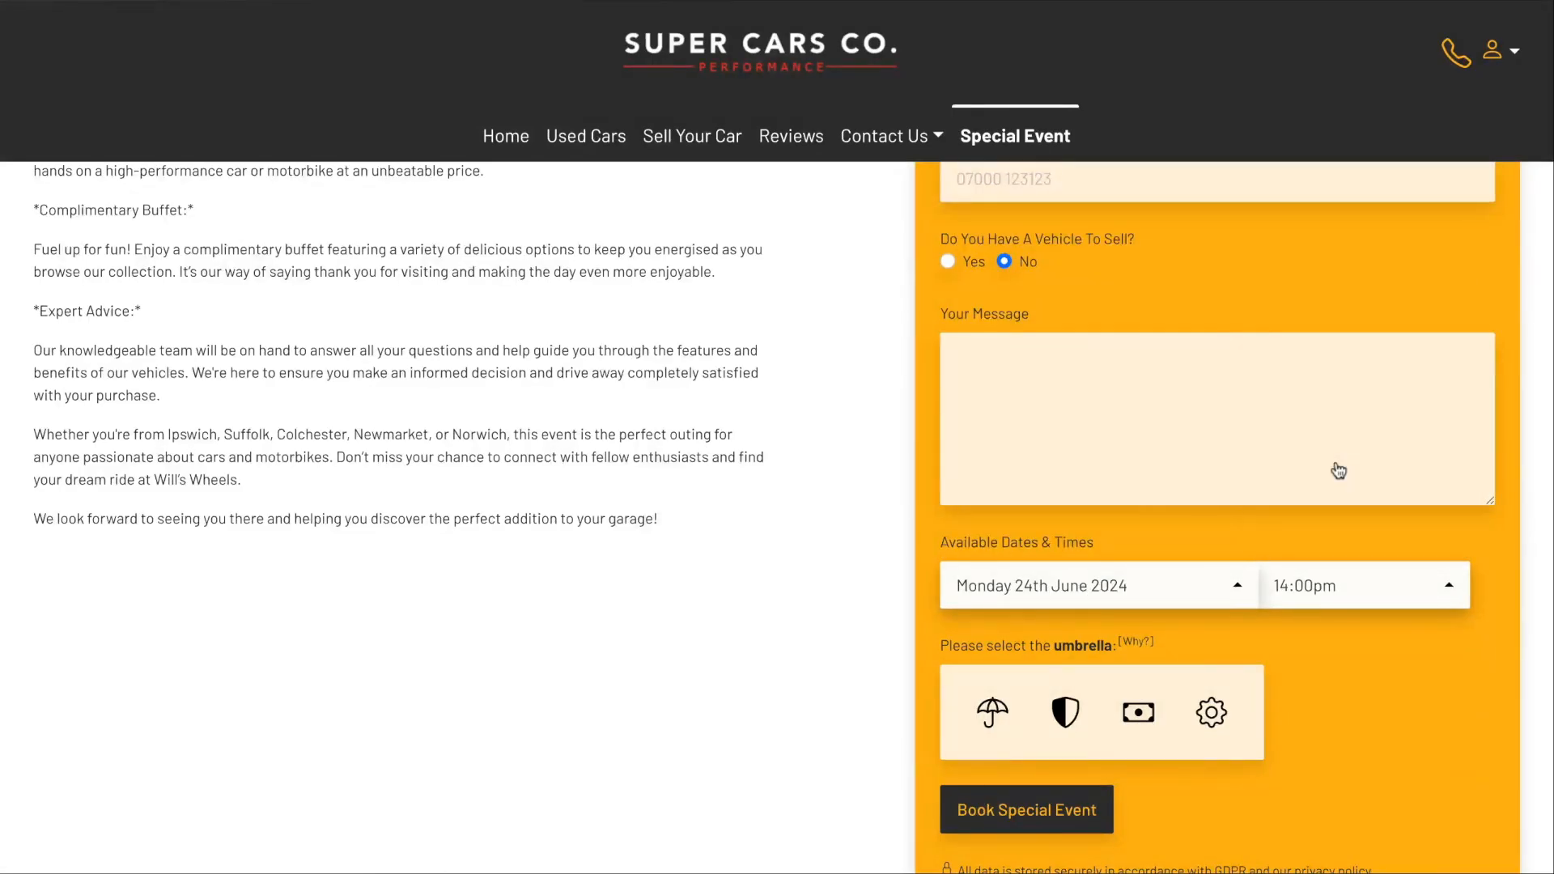